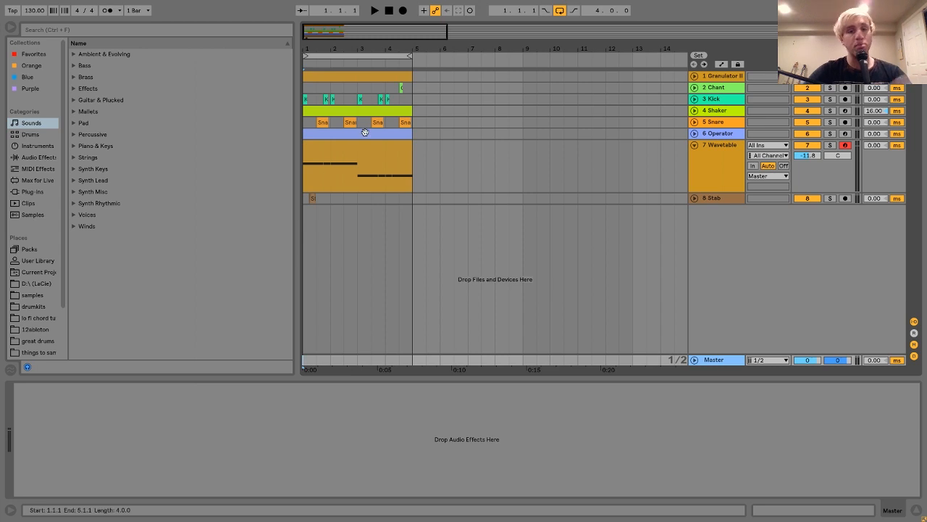
# Step: Move the Operator and Wavetable tracks together to directly below the Granulator II track
pyautogui.click(721, 135)
pyautogui.click(722, 159)
pyautogui.keyDown('shift'); pyautogui.click(717, 135); pyautogui.keyUp('shift')
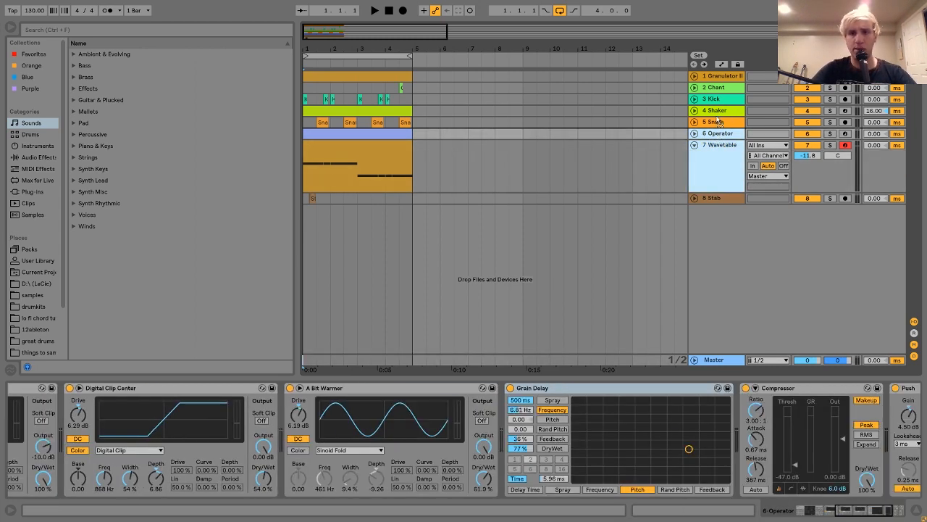
pyautogui.moveTo(717, 134); pyautogui.dragTo(723, 80)
# Step: Play the Granulator II track with the arrangement loop turned off, and unfold the track
pyautogui.click(721, 76)
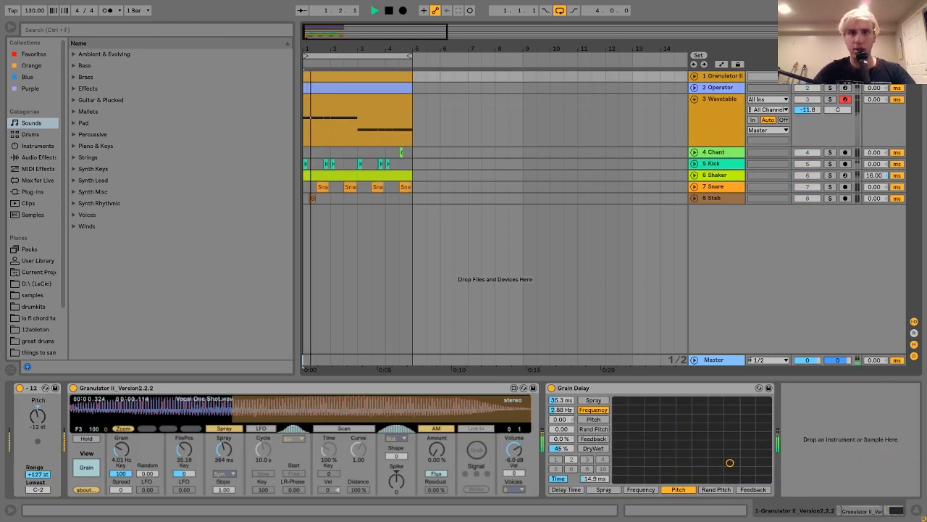
pyautogui.click(559, 11)
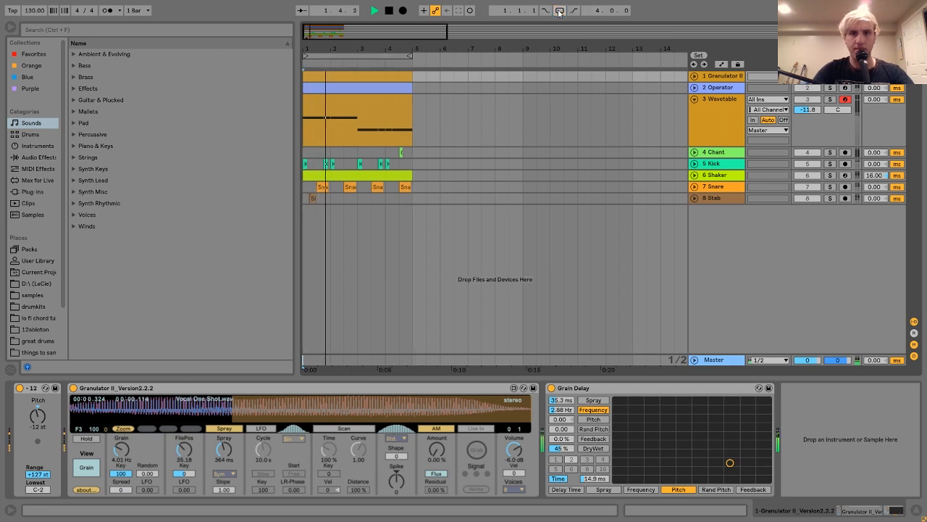
pyautogui.click(693, 76)
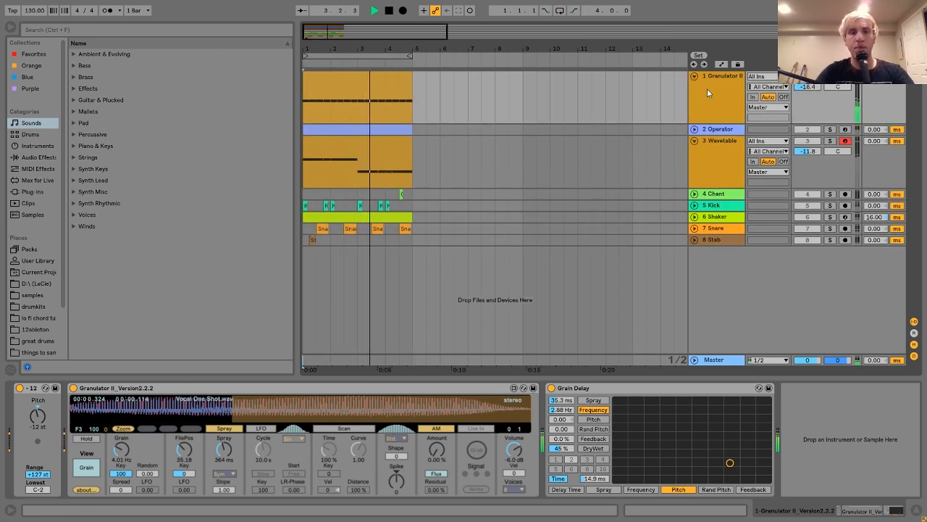
pyautogui.click(708, 89)
pyautogui.press('space')
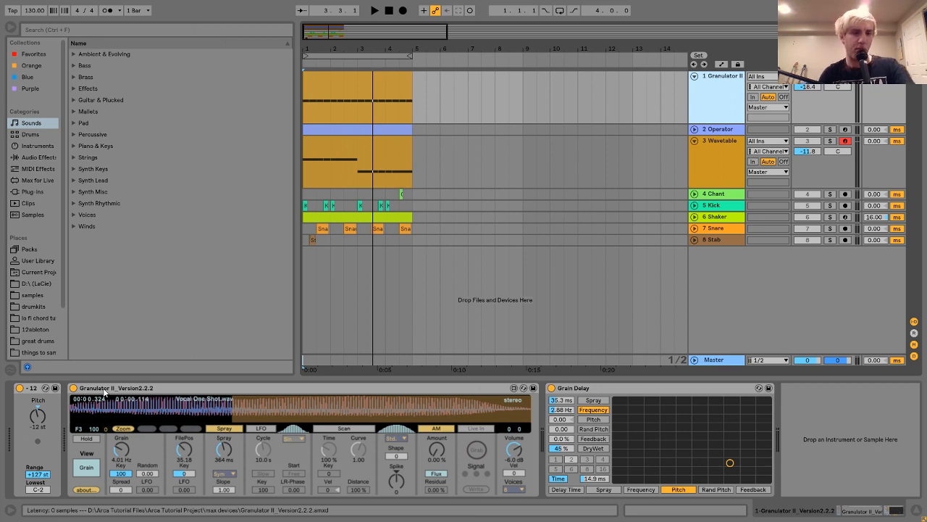
pyautogui.click(218, 388)
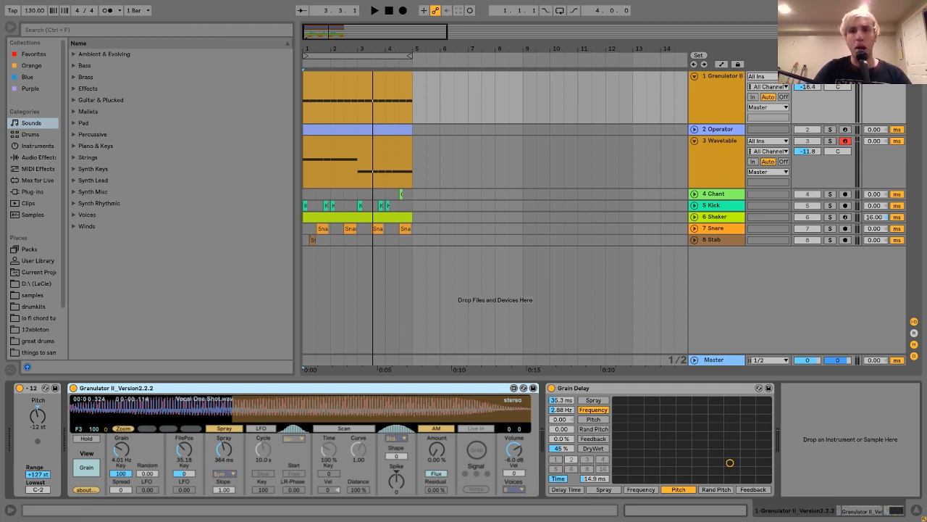
pyautogui.click(732, 94)
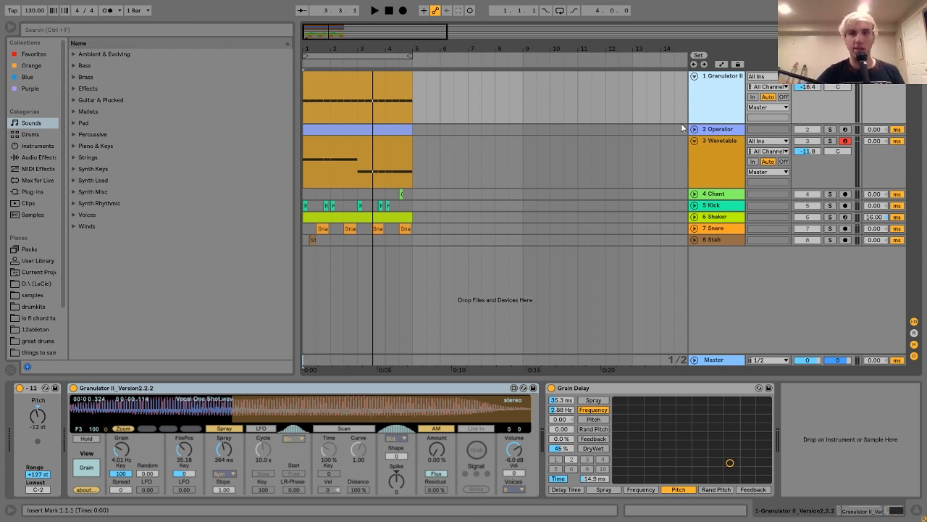
pyautogui.click(845, 76)
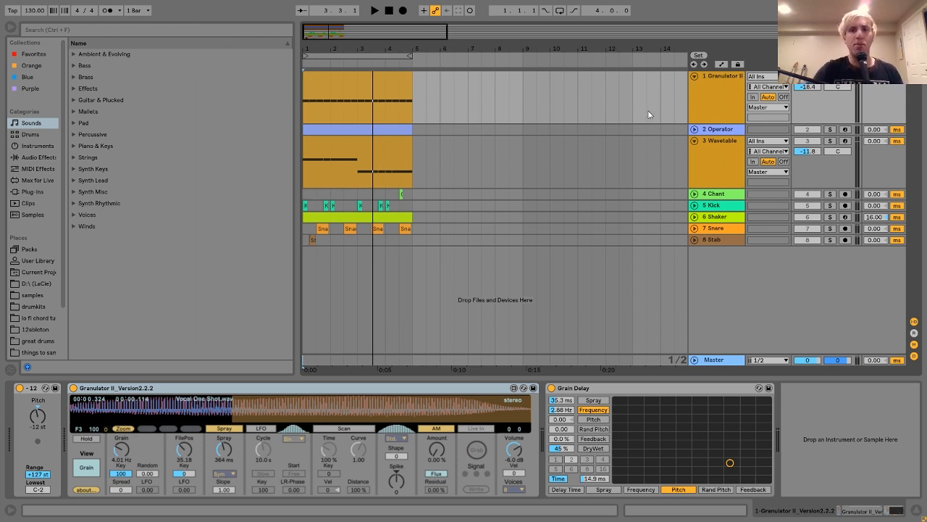
# Step: Set Granulator II's Grain to 23.4 Hz and play the track with Grain Delay turned off
pyautogui.press('space')
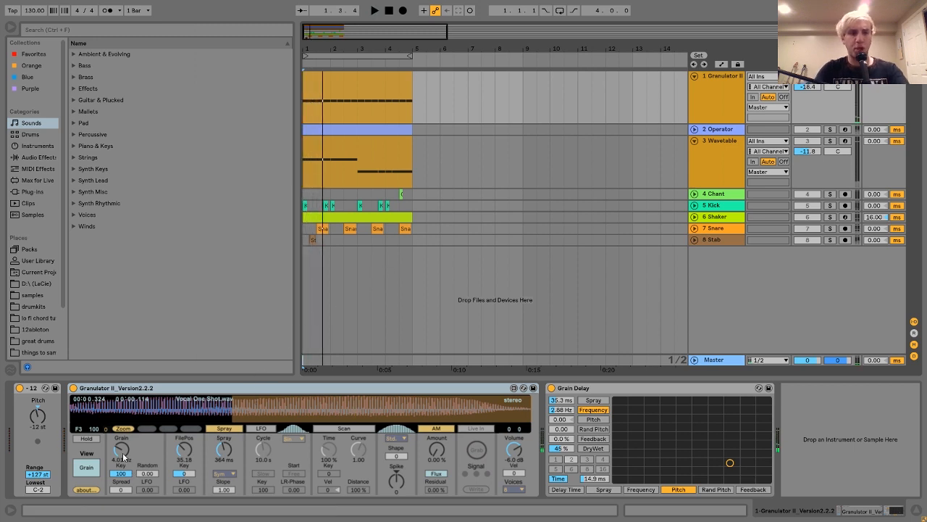
pyautogui.moveTo(122, 452)
pyautogui.mouseDown()
pyautogui.moveTo(122, 427)
pyautogui.moveTo(122, 453)
pyautogui.mouseUp()
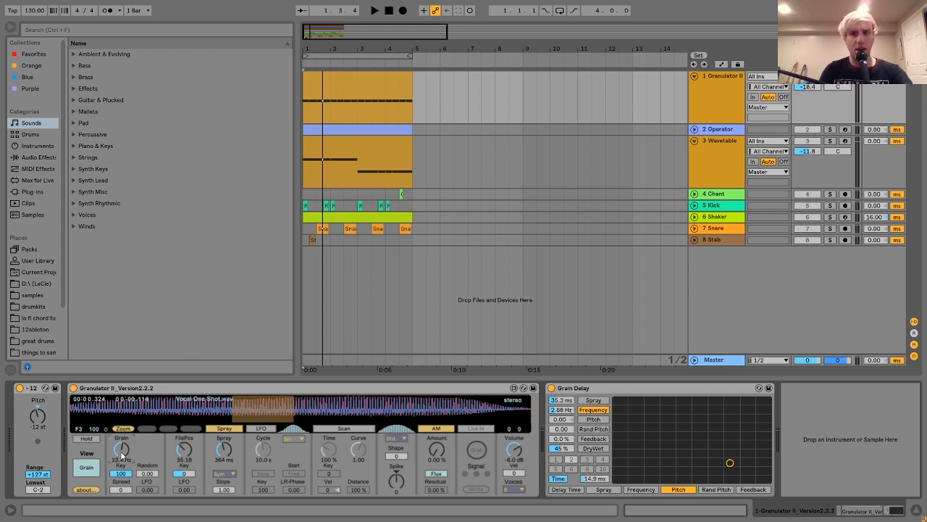
pyautogui.press('space')
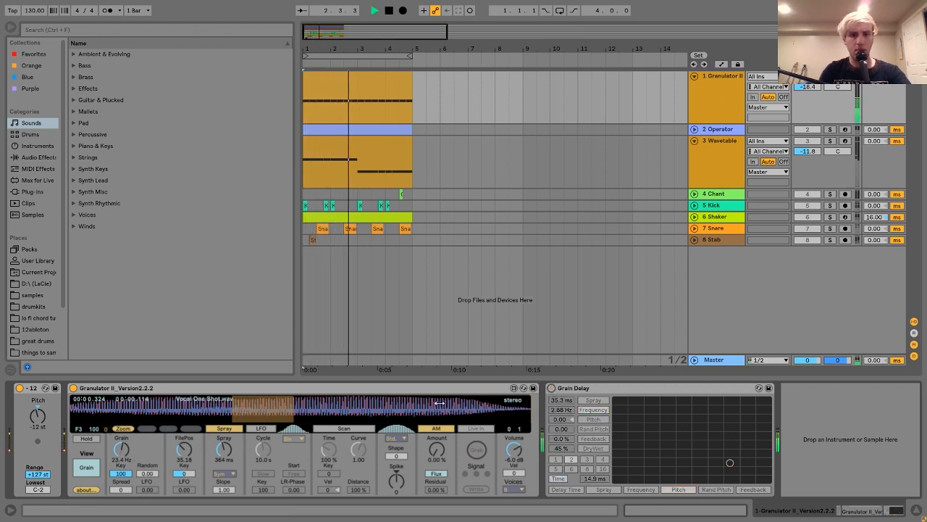
pyautogui.press('space')
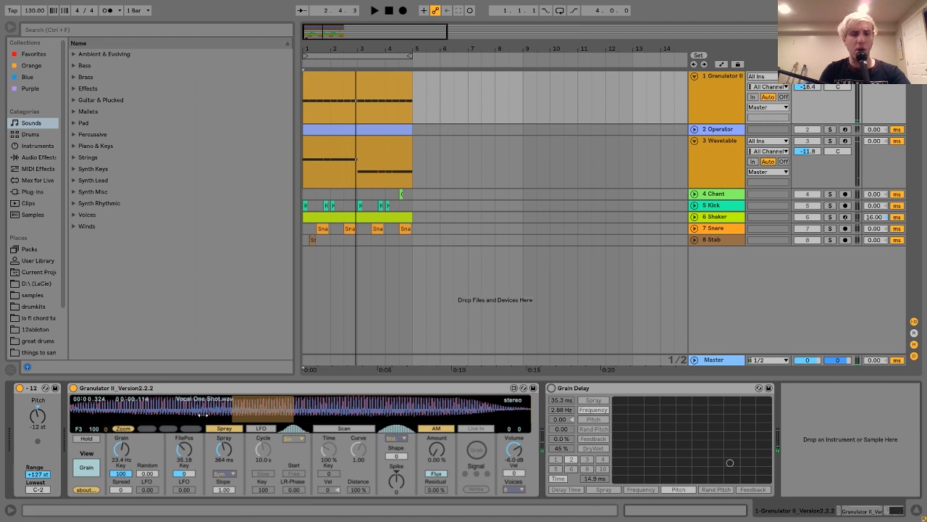
pyautogui.press('space')
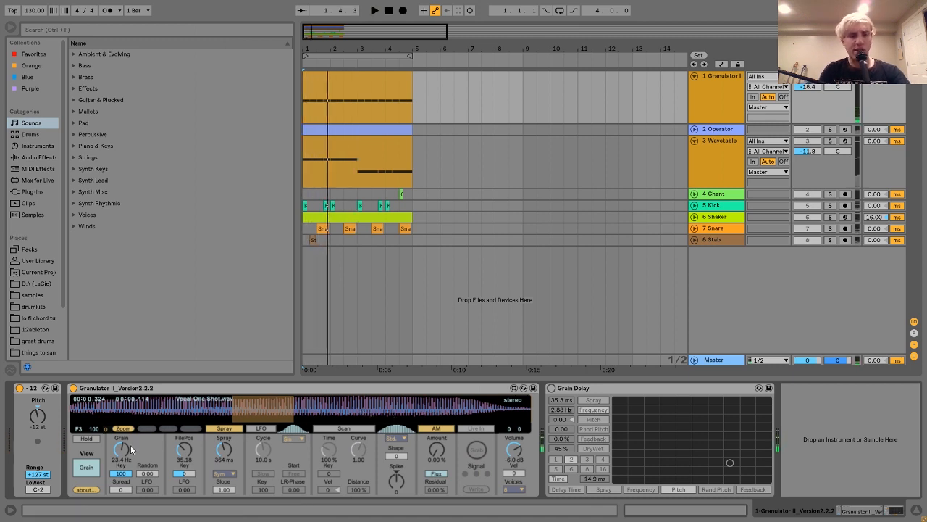
# Step: Set Granulator II's Grain to 4.33 Hz and play the track
pyautogui.moveTo(121, 449); pyautogui.dragTo(121, 455)
pyautogui.press('space')
pyautogui.press('space')
pyautogui.click(95, 455)
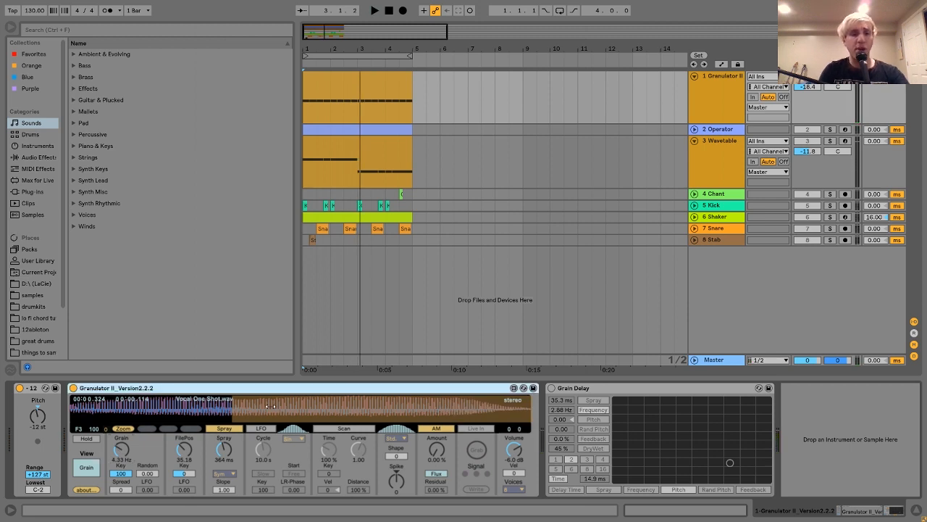
# Step: Turn the Grain Delay back on and play the Granulator II track through it
pyautogui.click(550, 387)
pyautogui.press('space')
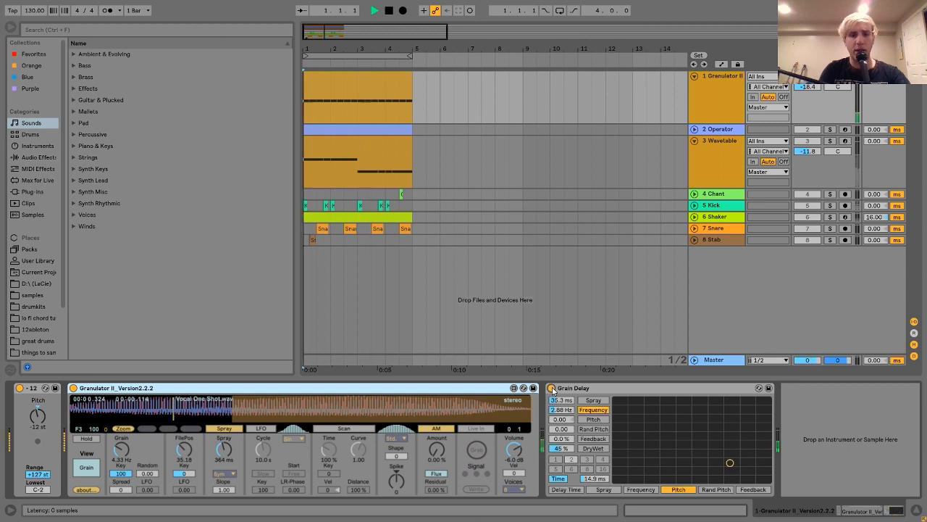
pyautogui.click(588, 389)
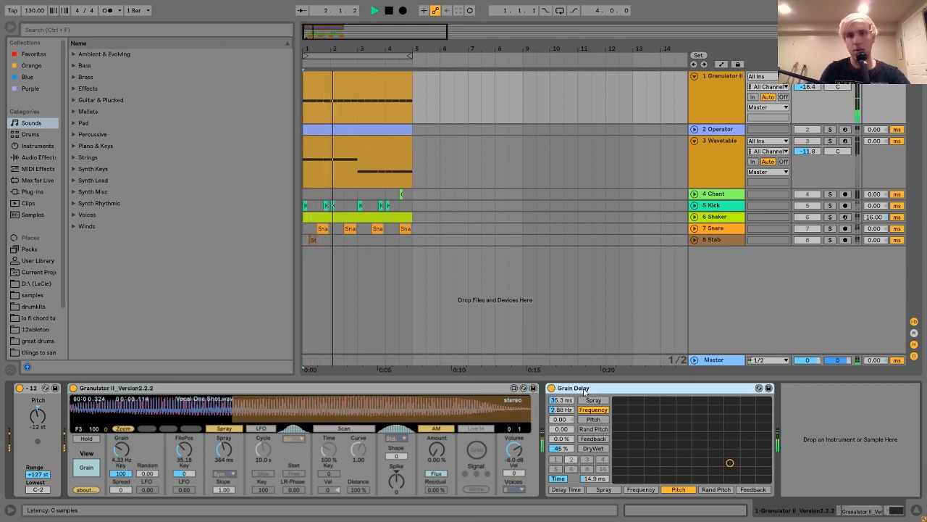
pyautogui.press('space')
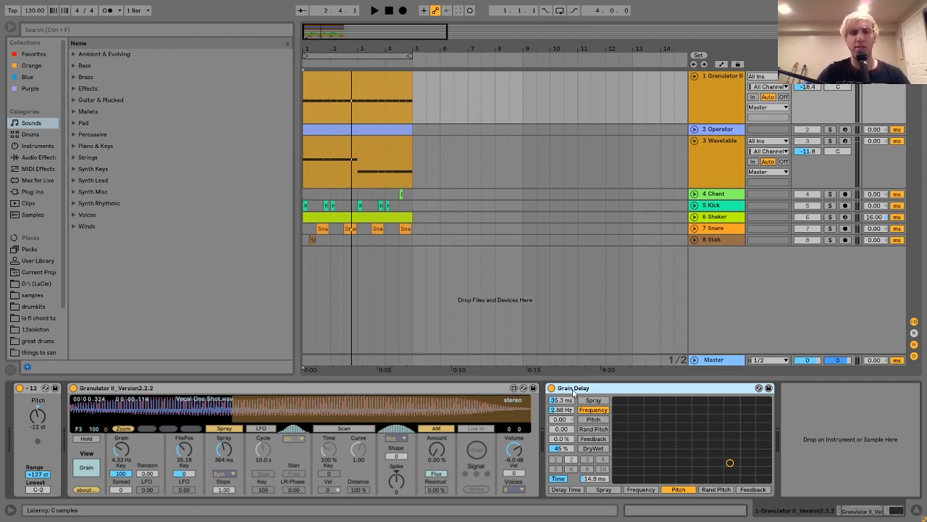
# Step: Compare the Granulator II track's playback with Grain Delay off and on
pyautogui.click(551, 388)
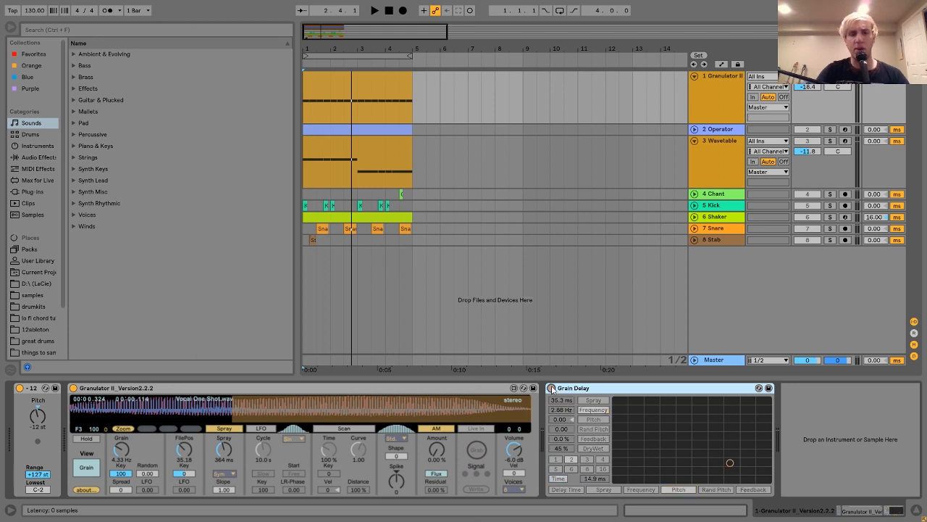
pyautogui.press('space')
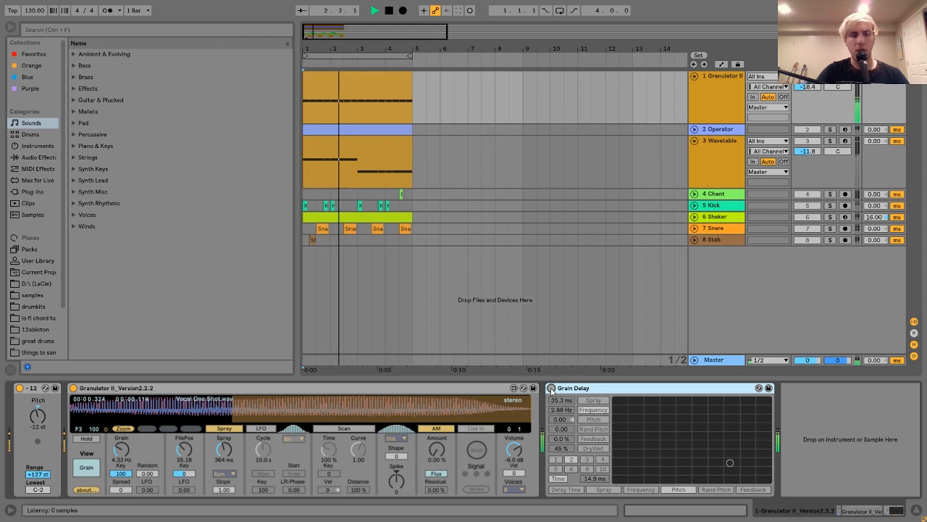
pyautogui.click(551, 388)
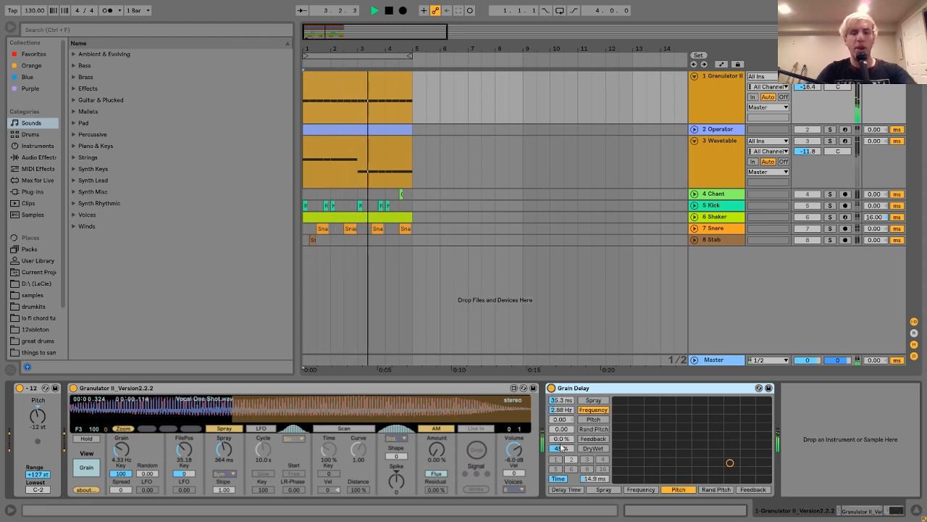
pyautogui.press('space')
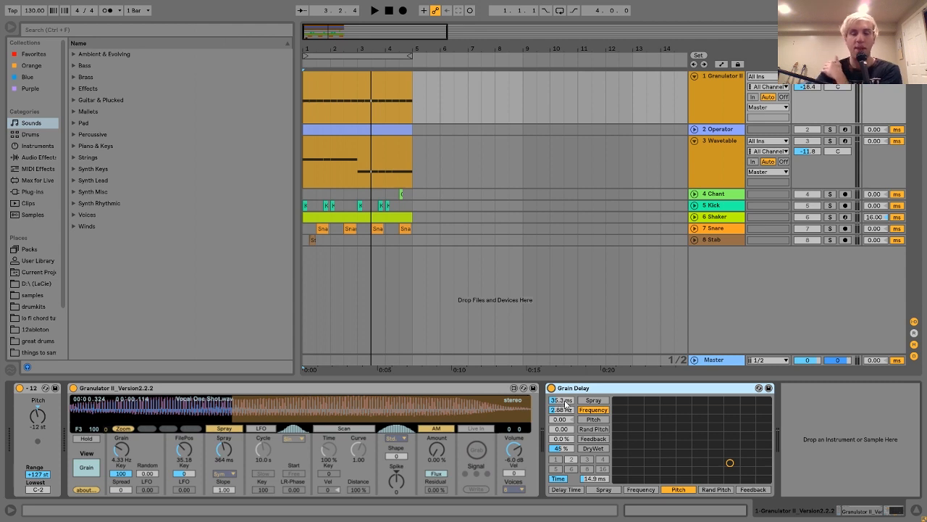
# Step: Switch the Grain Delay's delay timing to Sync and back to Time
pyautogui.click(556, 478)
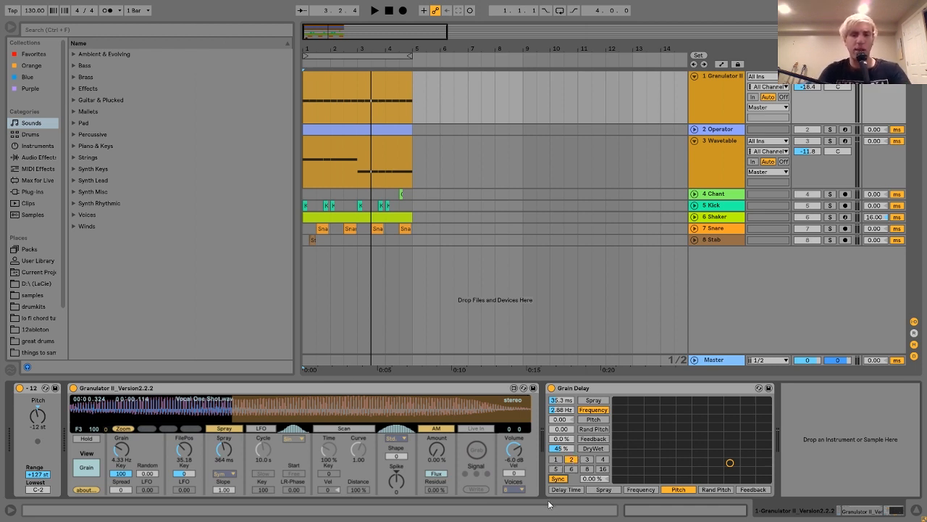
pyautogui.click(564, 479)
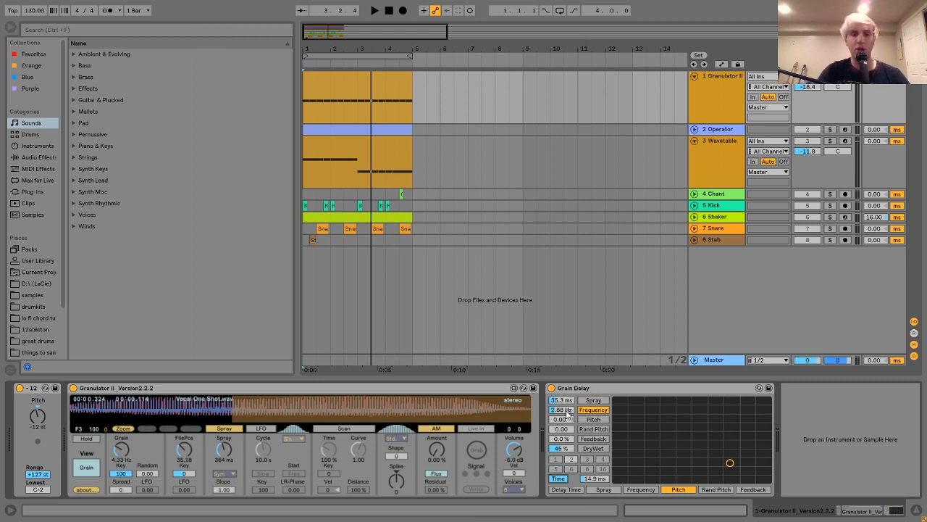
# Step: Audition the Grain Delay's Frequency at 150 Hz, and set it to 2.66 Hz
pyautogui.press('space')
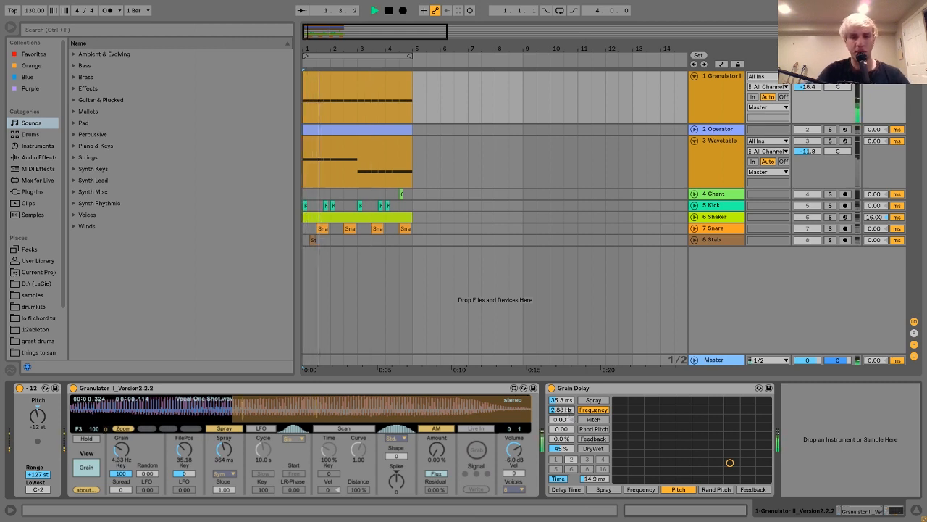
pyautogui.moveTo(566, 411)
pyautogui.mouseDown()
pyautogui.moveTo(566, 346)
pyautogui.moveTo(568, 415)
pyautogui.moveTo(569, 403)
pyautogui.mouseUp()
pyautogui.press('space')
pyautogui.press('space')
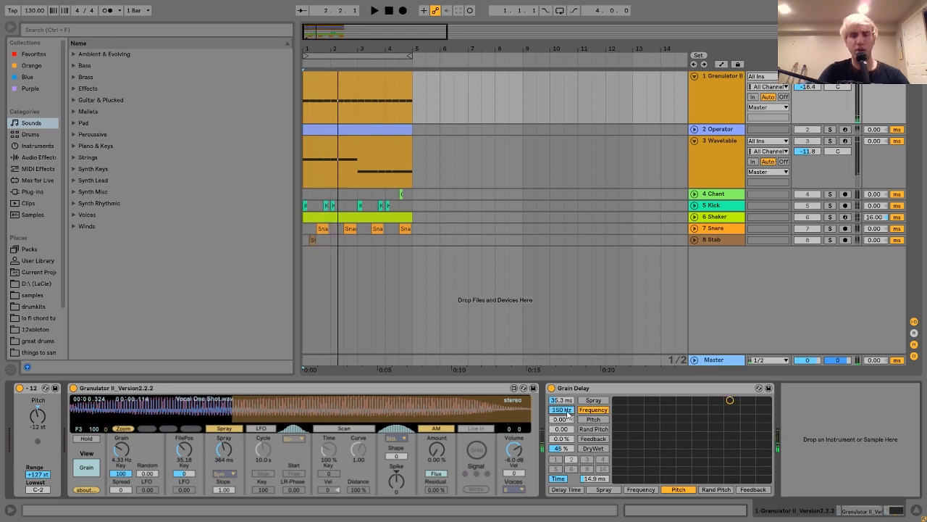
pyautogui.press('space')
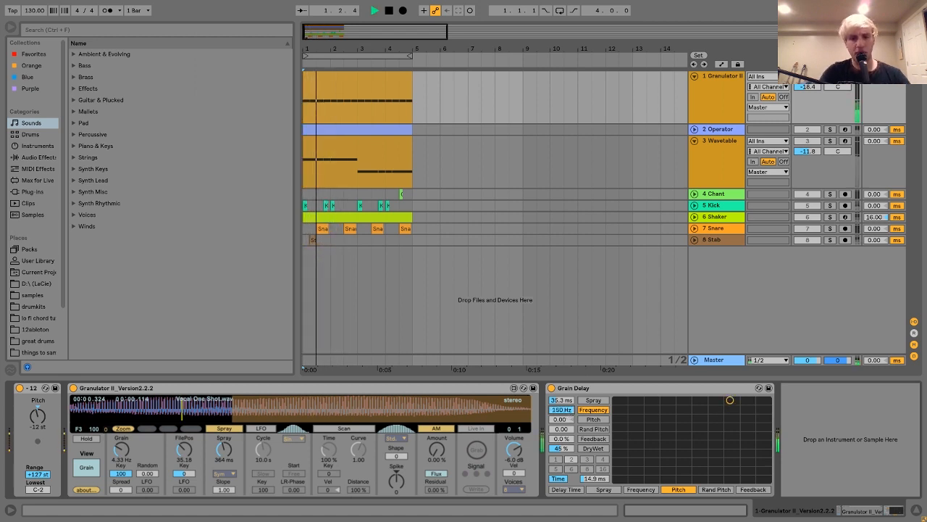
pyautogui.moveTo(569, 413); pyautogui.dragTo(568, 471)
pyautogui.press('space')
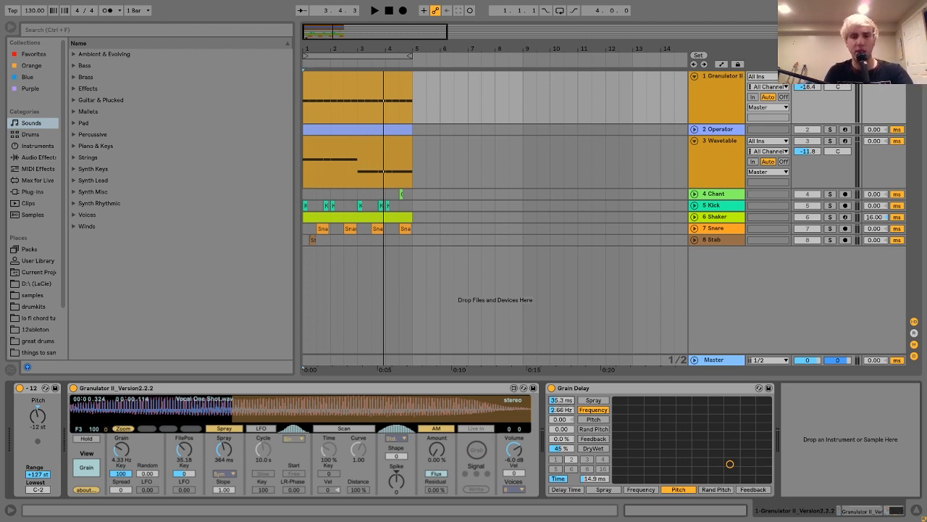
# Step: Try Grain Delay with 500 ms Spray, 63.4 Hz Frequency and 100% DryWet during playback, and undo these changes
pyautogui.press('space')
pyautogui.moveTo(562, 403); pyautogui.dragTo(563, 347)
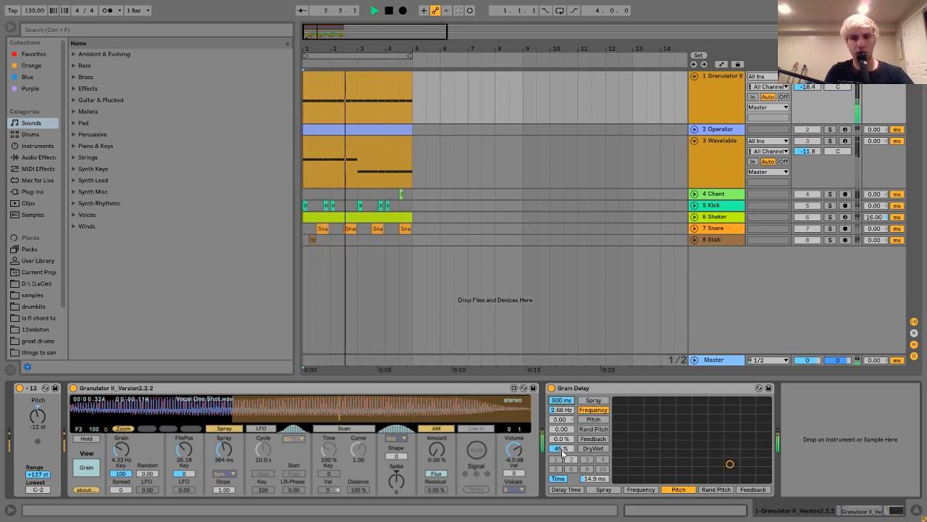
pyautogui.moveTo(565, 411)
pyautogui.mouseDown()
pyautogui.moveTo(565, 366)
pyautogui.moveTo(562, 463)
pyautogui.mouseUp()
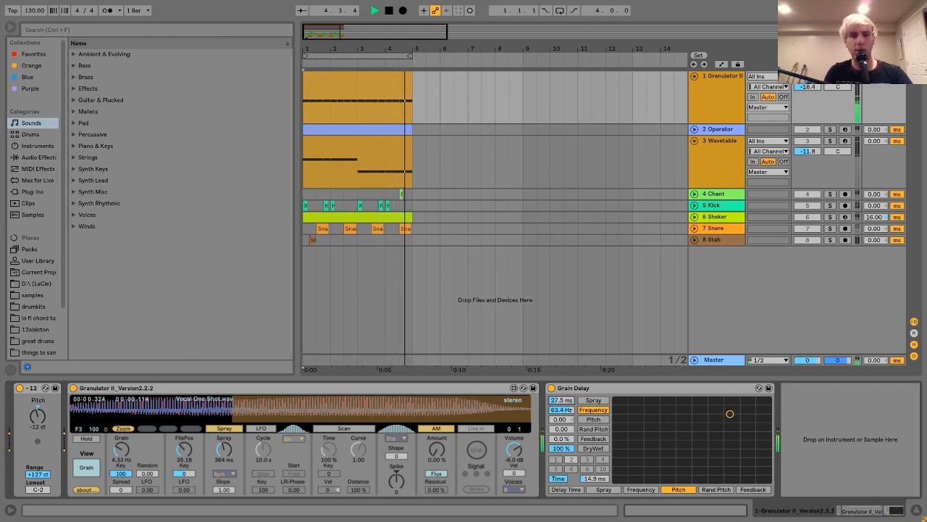
pyautogui.moveTo(562, 402); pyautogui.dragTo(562, 387)
pyautogui.press('space')
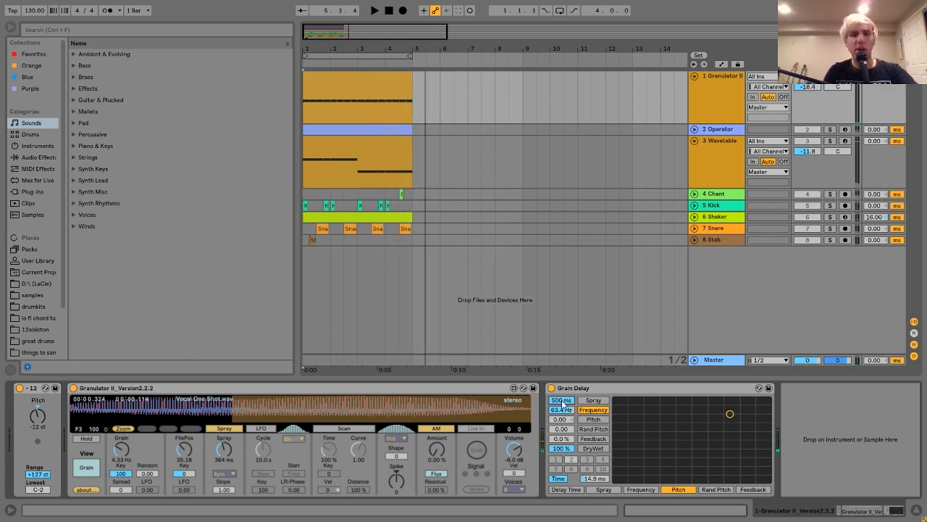
pyautogui.hotkey('ctrl', 'z')
pyautogui.hotkey('ctrl', 'z')
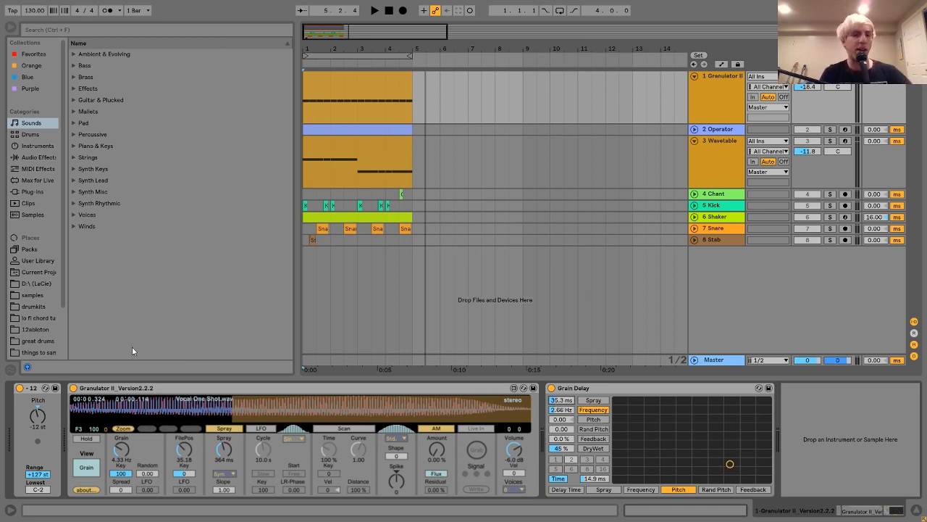
# Step: Solo and unfold the Operator track, and play it on its own
pyautogui.click(117, 389)
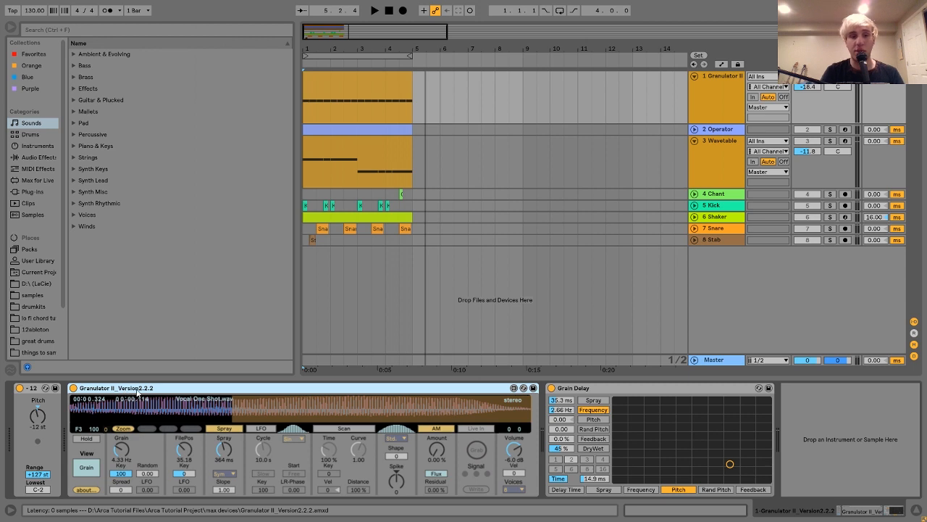
pyautogui.click(721, 131)
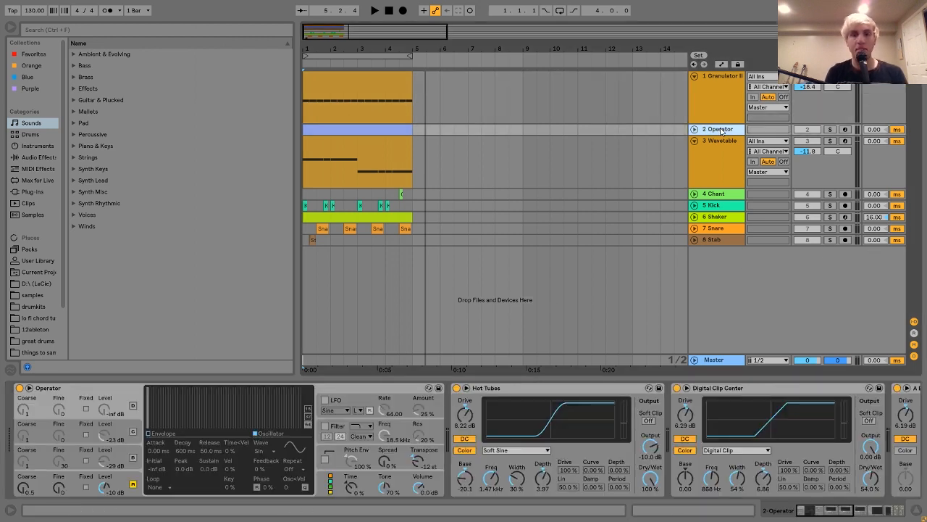
pyautogui.click(830, 129)
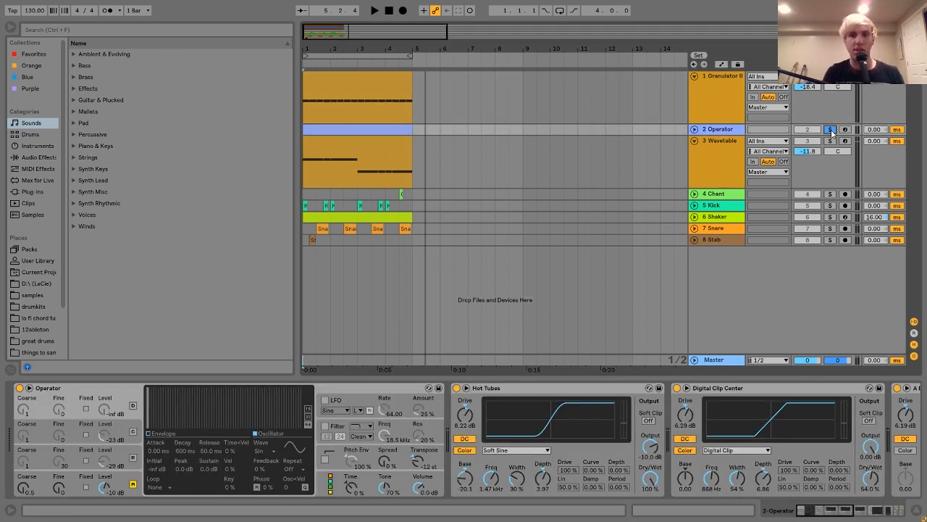
pyautogui.click(694, 129)
pyautogui.press('space')
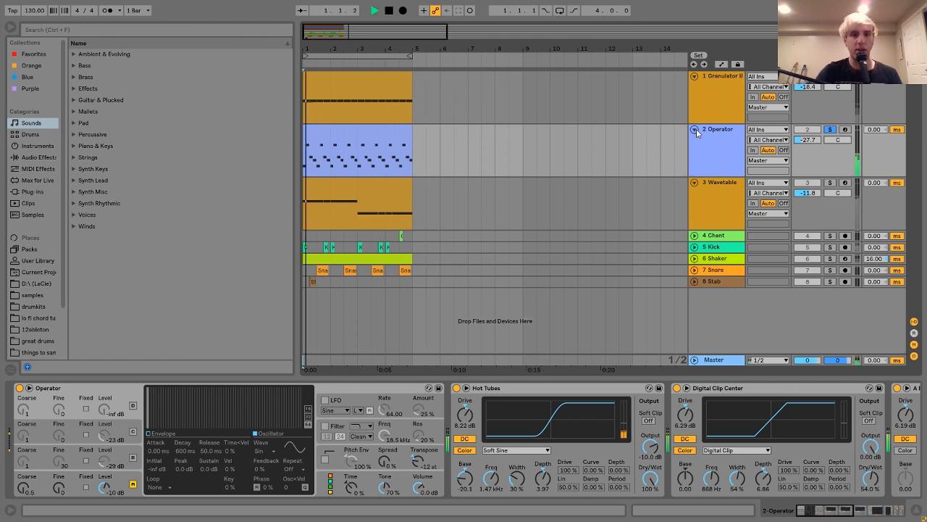
# Step: Loop the arrangement over the Operator clip, raise the Operator track volume to -20.9 dB and stop playback
pyautogui.click(370, 141)
pyautogui.hotkey('ctrl', 'l')
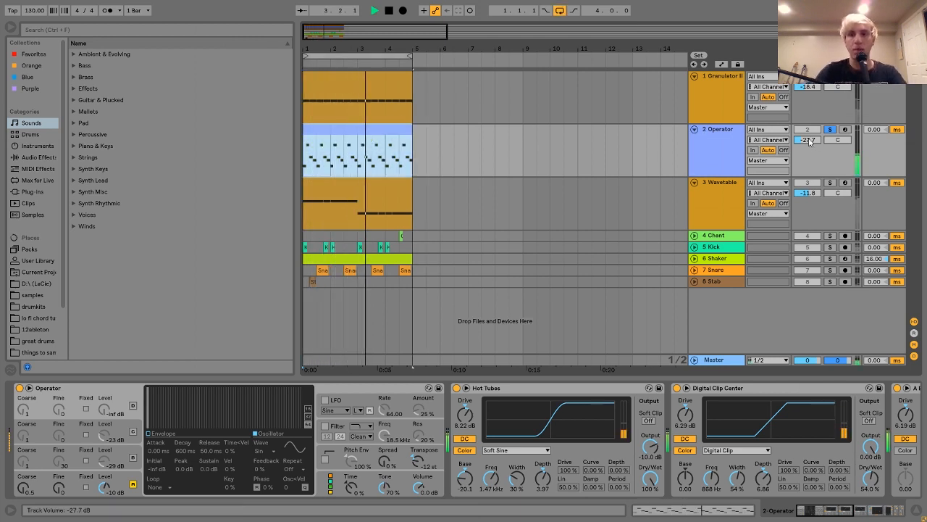
pyautogui.moveTo(808, 141); pyautogui.dragTo(807, 129)
pyautogui.press('space')
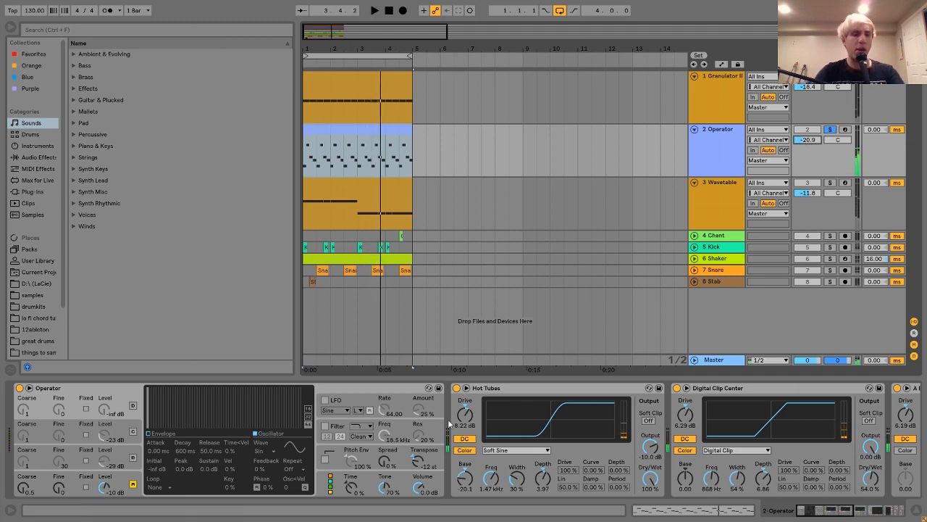
# Step: Bypass both Push devices, the Compressor and the Grain Delay in the Operator track's effect chain
pyautogui.hscroll(10, 488, 415)
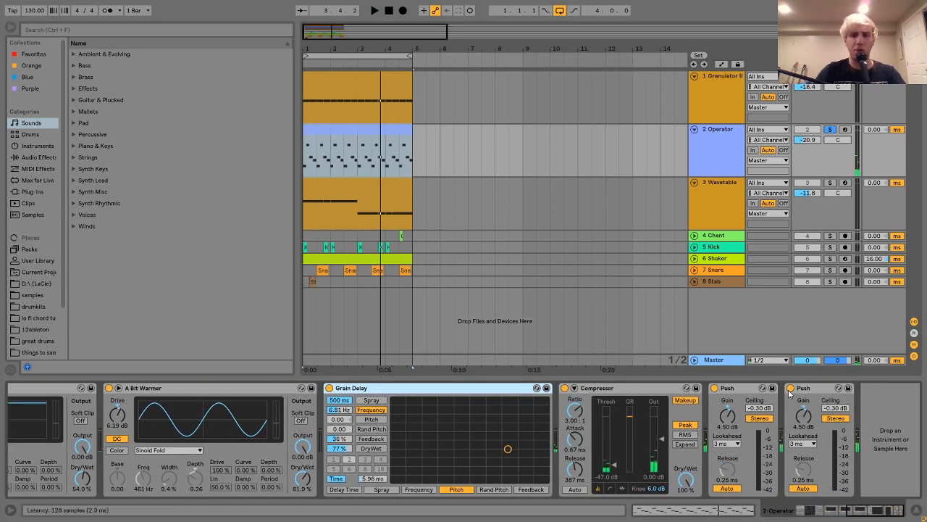
pyautogui.hscroll(-5, 902, 392)
pyautogui.hscroll(-3, 902, 392)
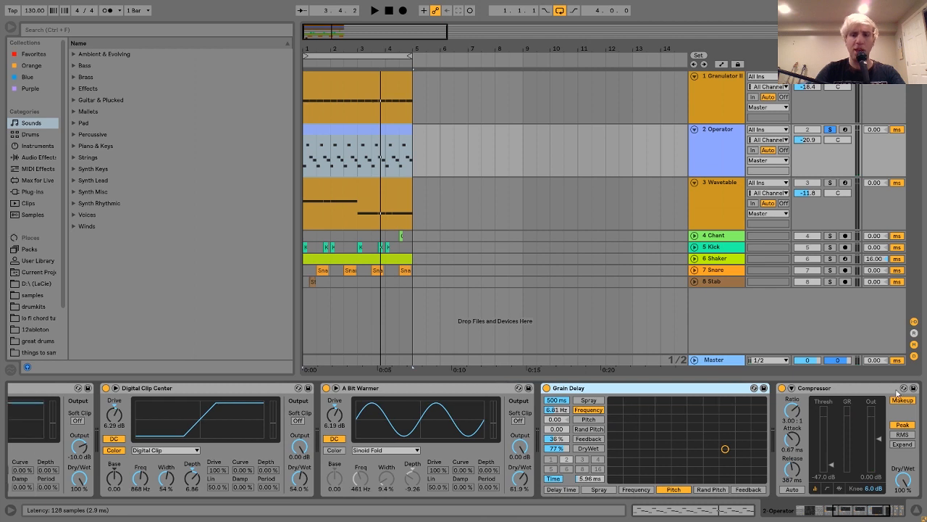
pyautogui.click(813, 389)
pyautogui.click(807, 389)
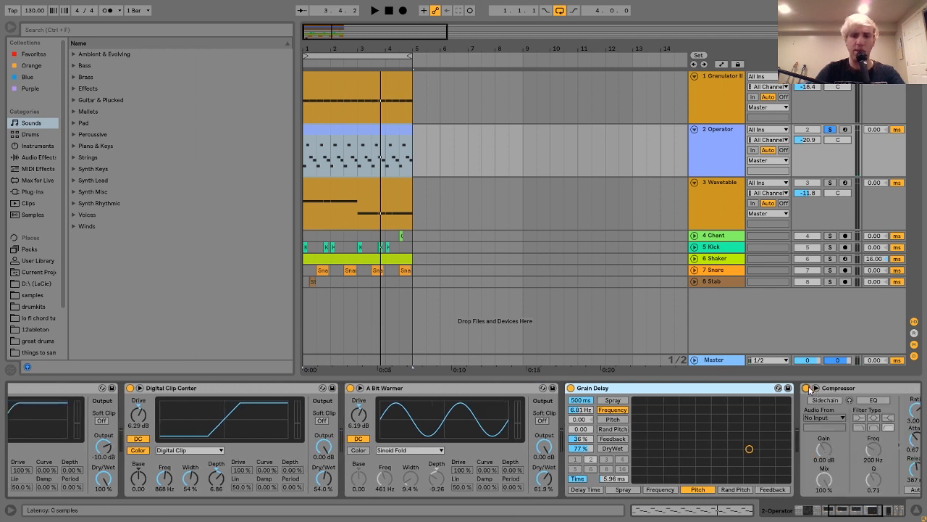
pyautogui.click(816, 388)
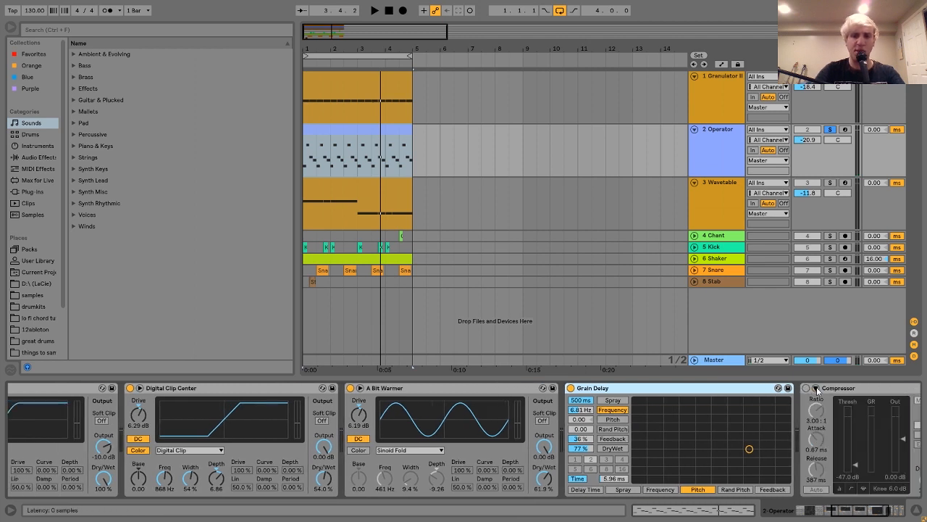
pyautogui.click(569, 389)
# Step: Bypass the A Bit Warmer, Digital Clip Center and Hot Tubes saturators on the Operator track
pyautogui.hscroll(-3, 568, 386)
pyautogui.click(435, 388)
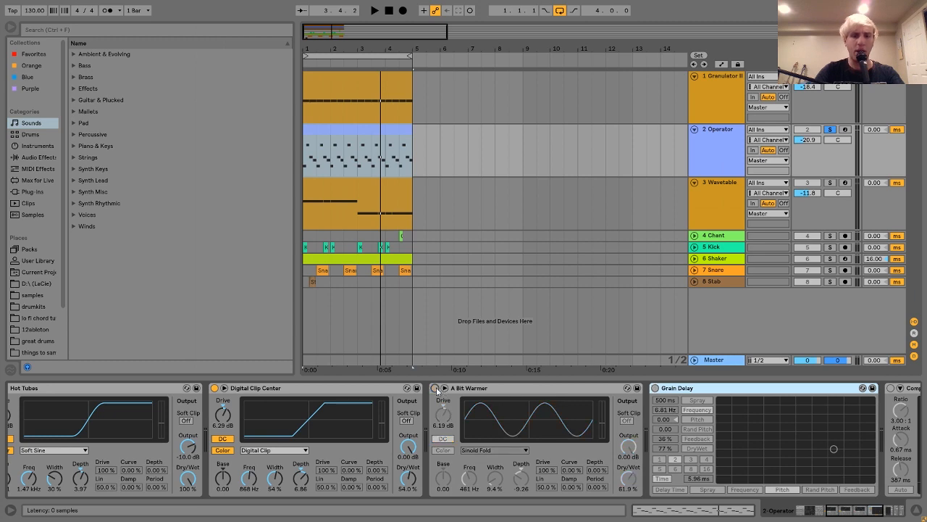
pyautogui.hscroll(-3, 427, 388)
pyautogui.click(418, 387)
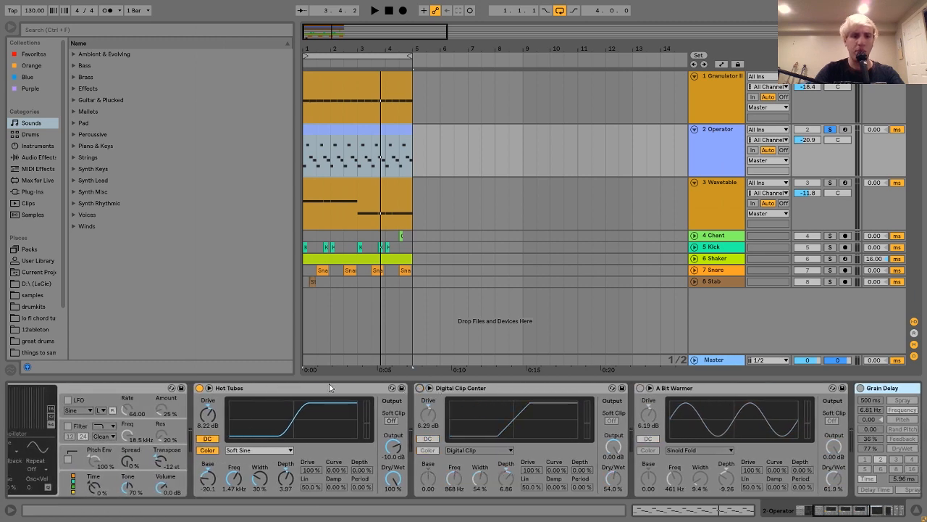
pyautogui.click(200, 388)
# Step: Return to the Operator instrument in the device chain and audition its dry sound
pyautogui.hscroll(-3, 200, 391)
pyautogui.hscroll(-2, 200, 388)
pyautogui.press('space')
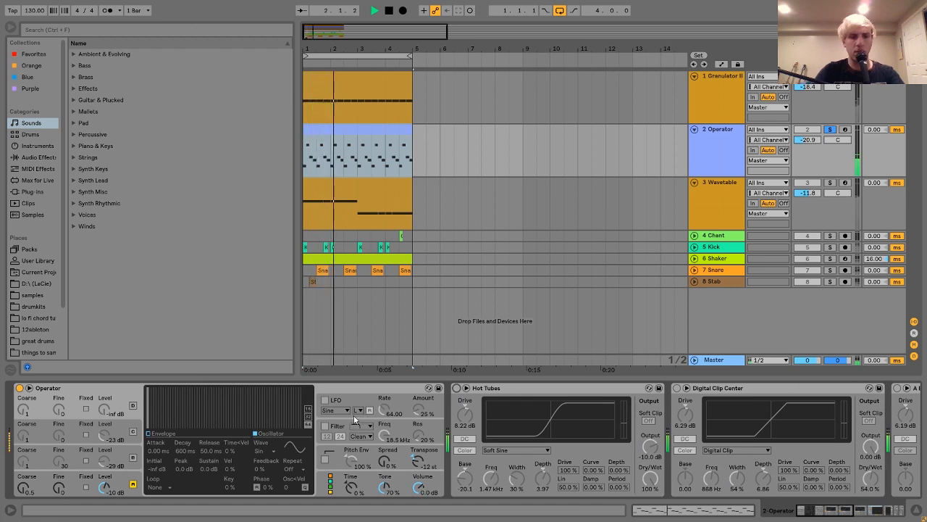
pyautogui.press('space')
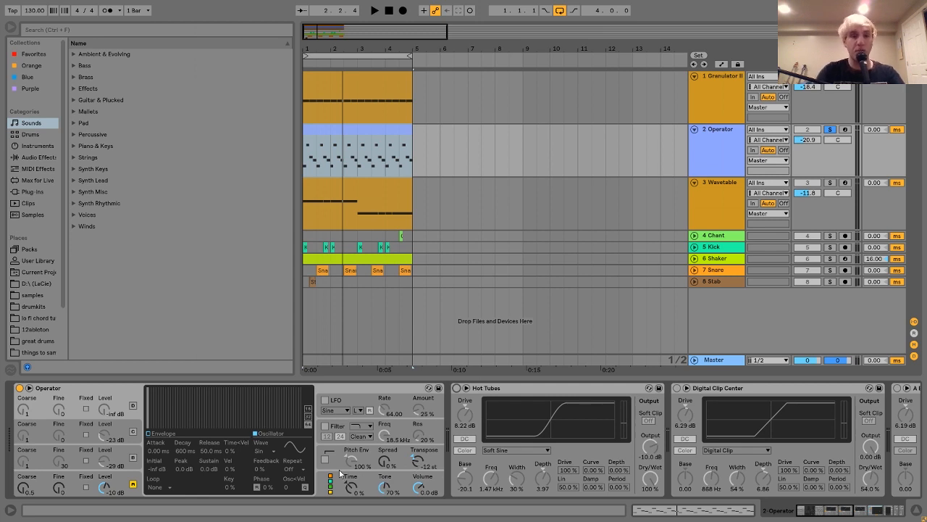
# Step: Switch the Hot Tubes, Digital Clip Center and A Bit Warmer saturators on with playback stopped
pyautogui.hscroll(5, 563, 423)
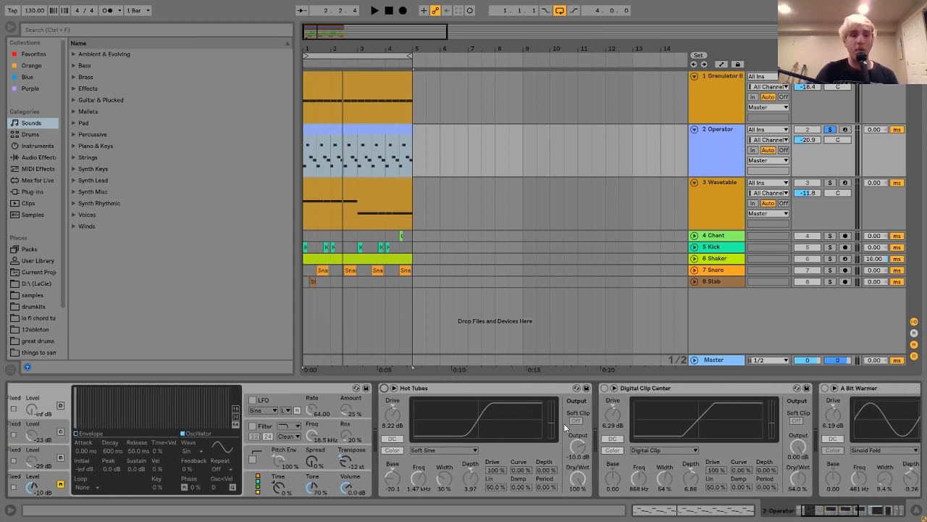
pyautogui.hscroll(5, 475, 426)
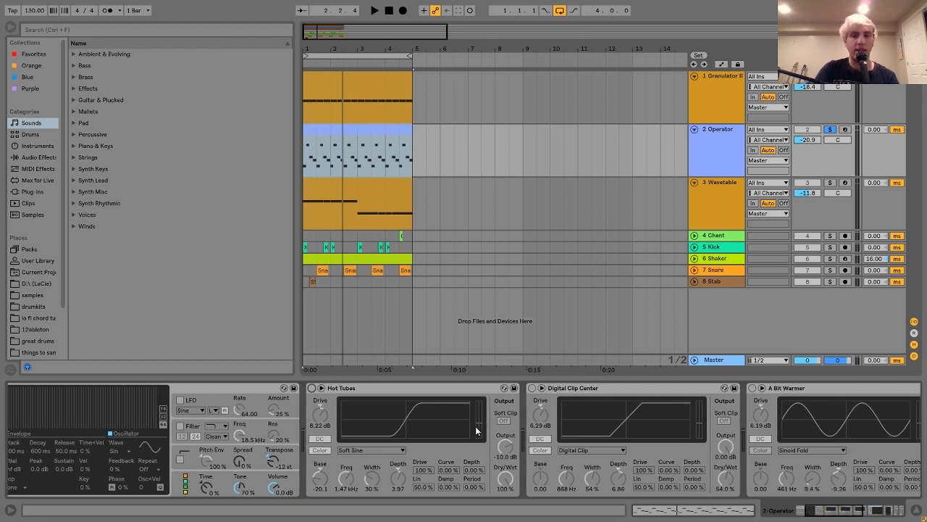
pyautogui.click(263, 387)
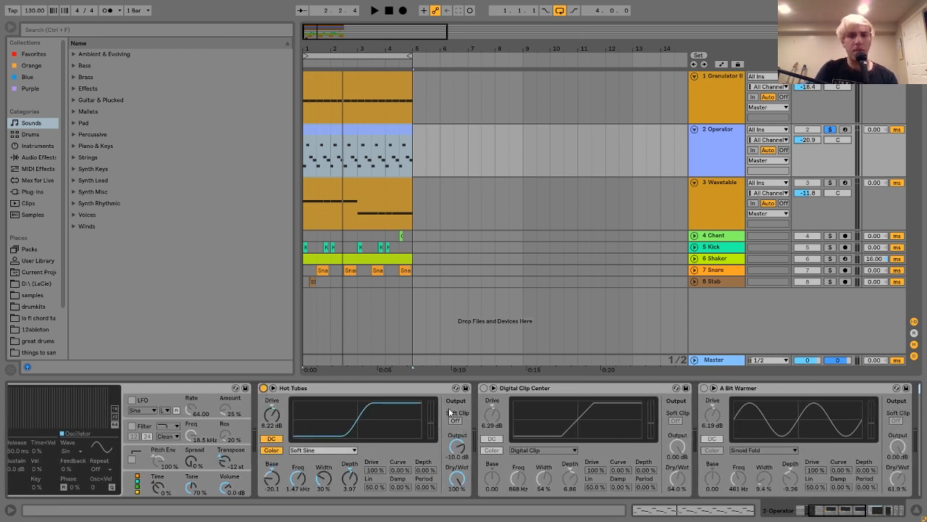
pyautogui.click(483, 388)
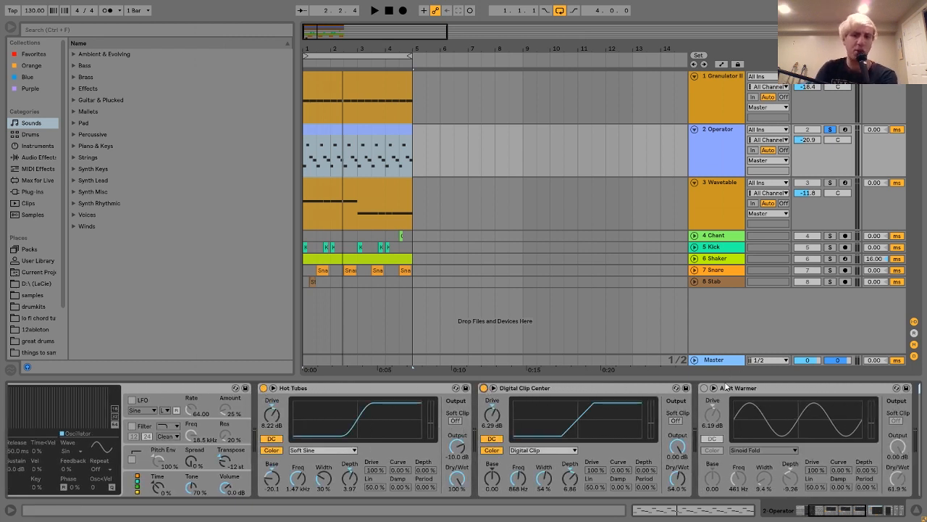
pyautogui.click(704, 387)
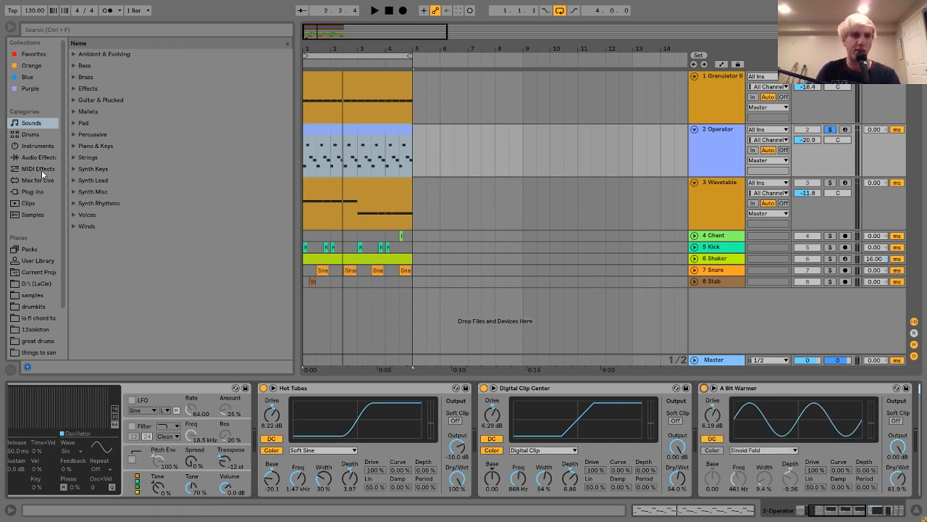
# Step: Locate the Saturator device among the browser's audio effects
pyautogui.click(38, 157)
pyautogui.scroll(-5, 207, 234)
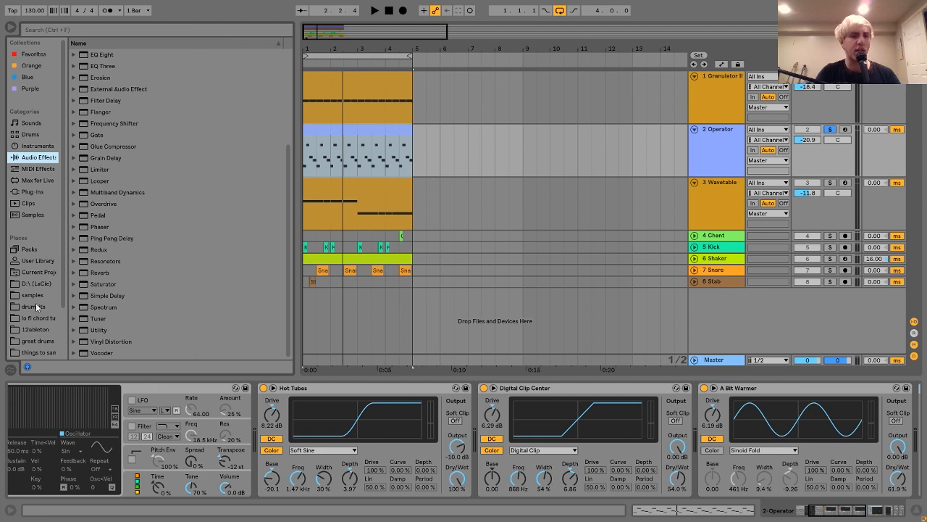
pyautogui.click(74, 285)
pyautogui.click(77, 287)
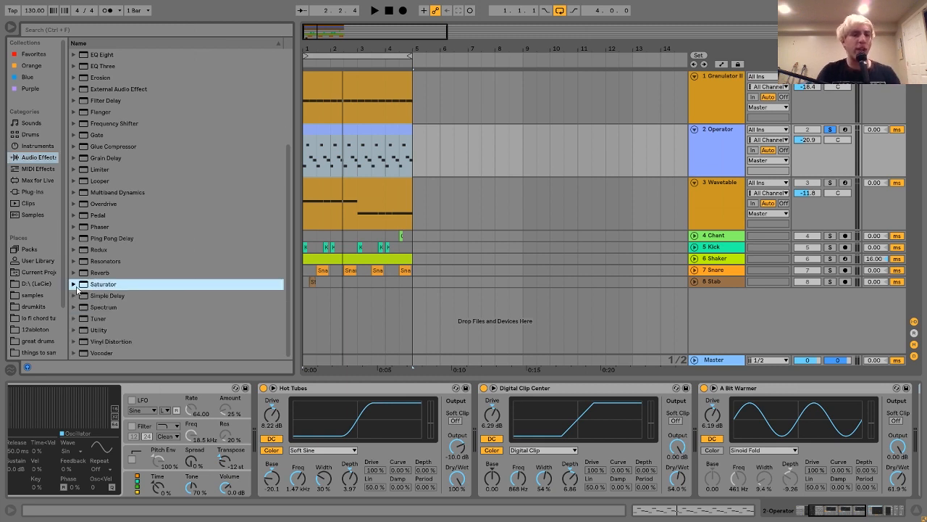
# Step: Switch all three Operator saturators off again and play the unprocessed sound
pyautogui.click(704, 388)
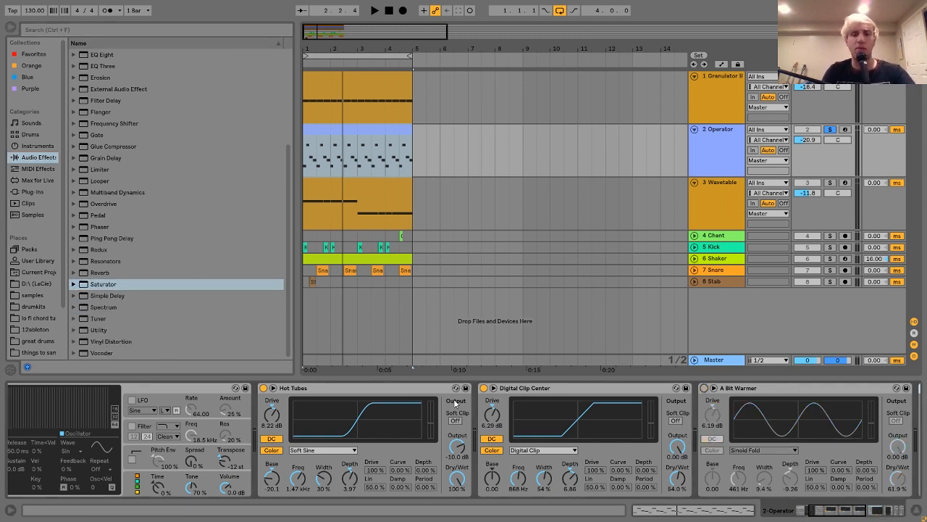
pyautogui.click(483, 389)
pyautogui.click(263, 389)
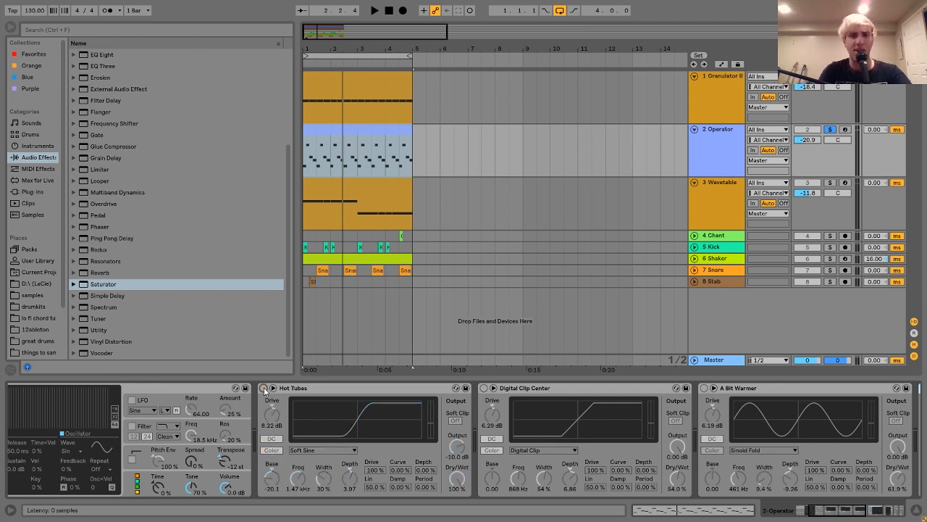
pyautogui.press('space')
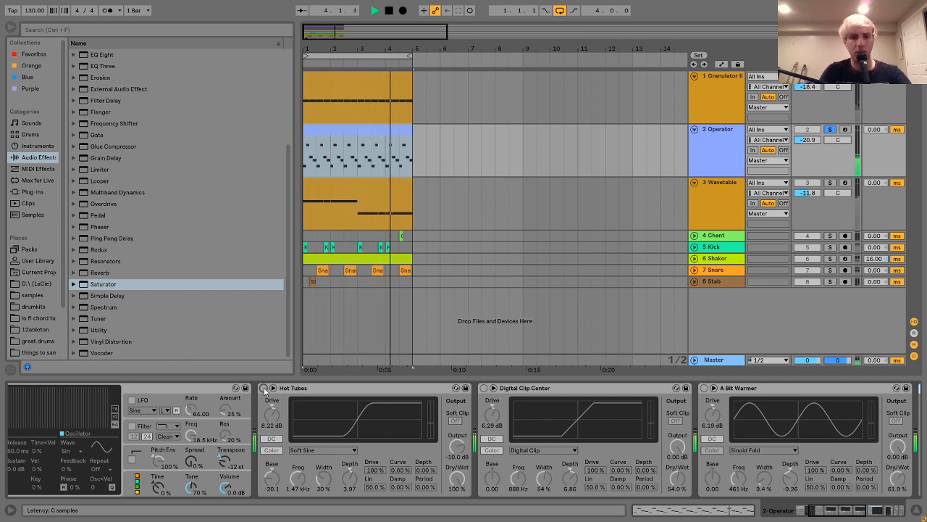
# Step: Activate Hot Tubes, Digital Clip Center and A Bit Warmer one after another during playback
pyautogui.click(264, 388)
pyautogui.click(484, 387)
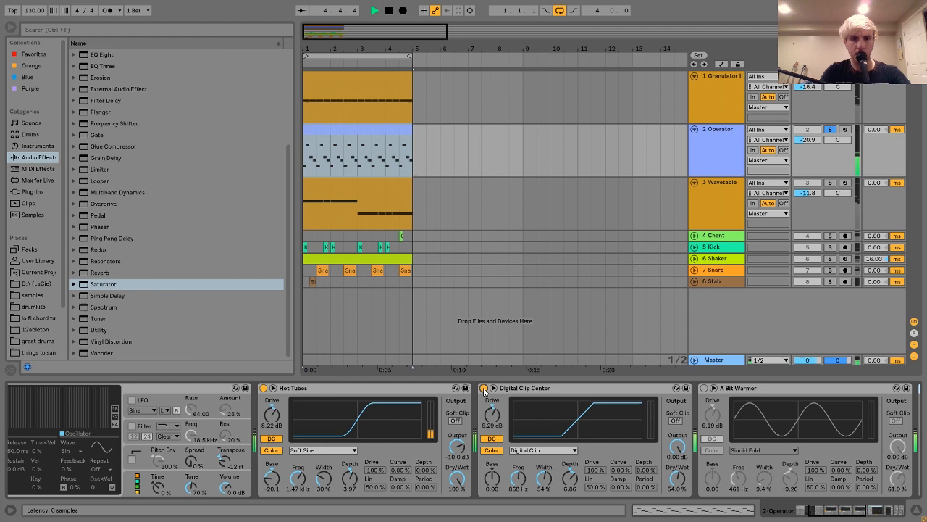
pyautogui.click(705, 388)
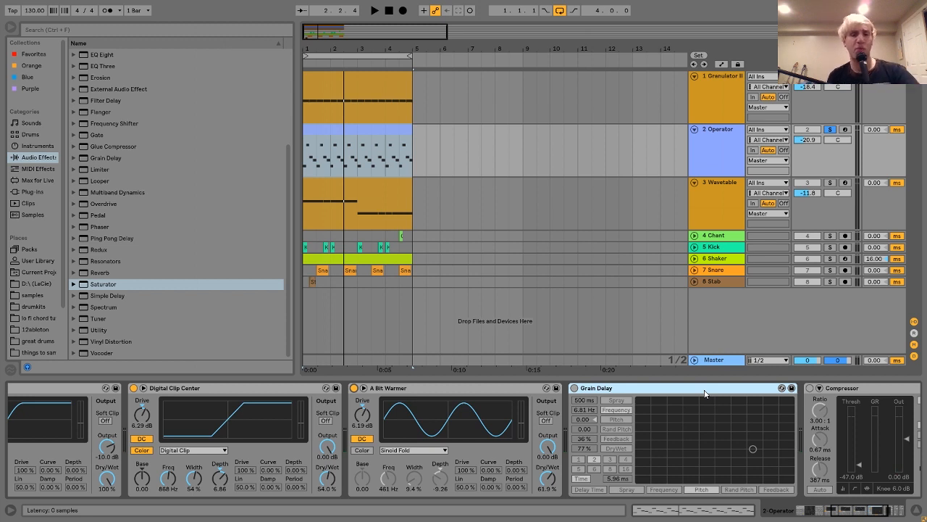
# Step: Audition the Operator sound with Hot Tubes bypassed, and switch Hot Tubes back on before stopping playback
pyautogui.hscroll(-6, 706, 394)
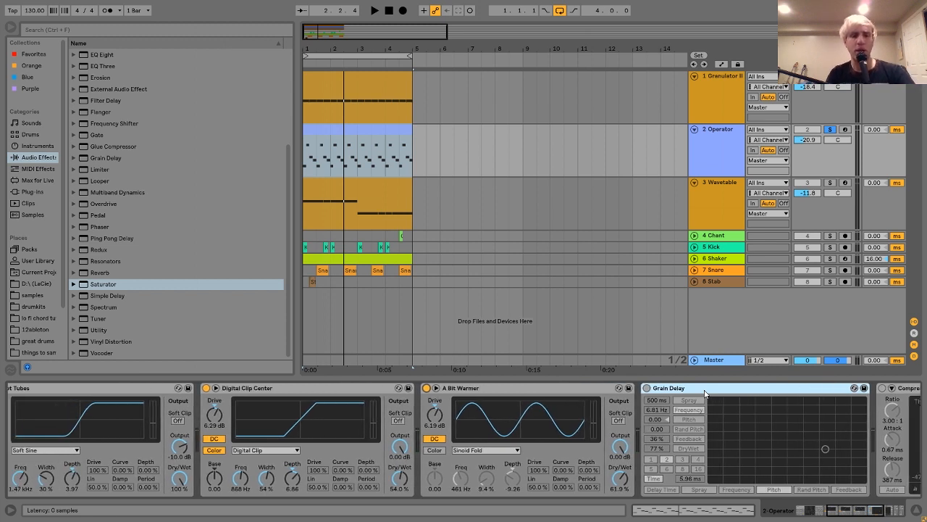
pyautogui.hscroll(-6, 705, 394)
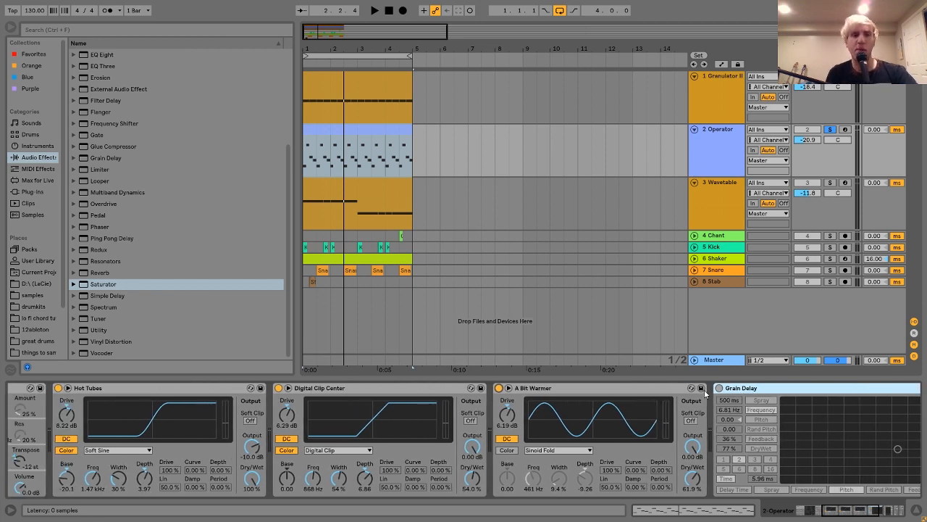
pyautogui.hscroll(-1, 705, 393)
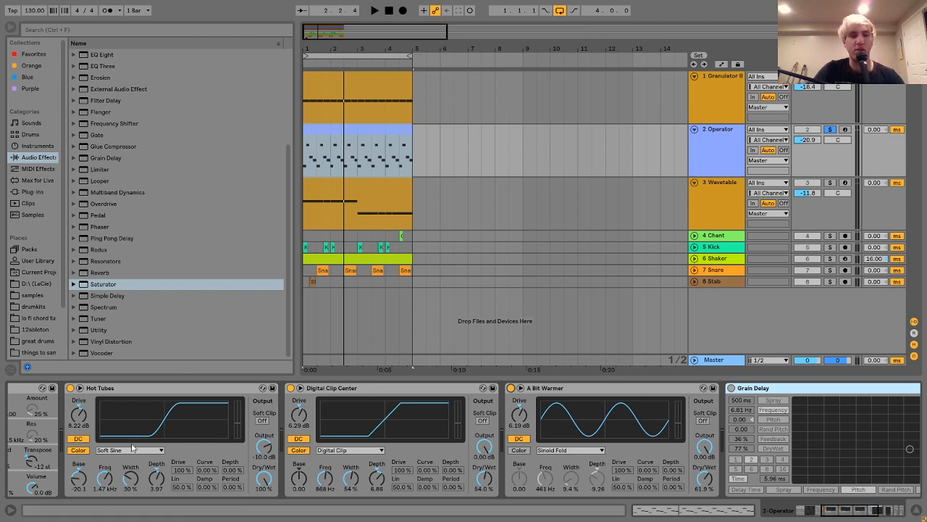
pyautogui.click(127, 394)
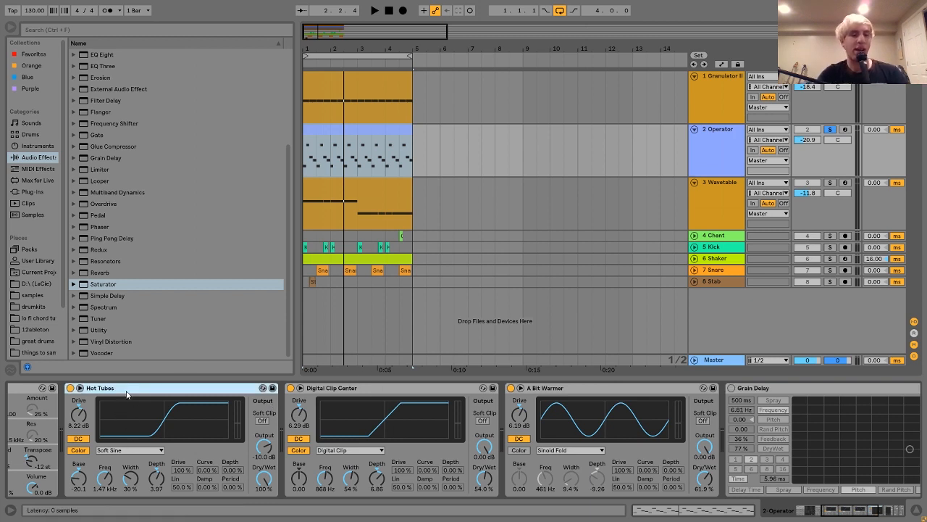
pyautogui.press('space')
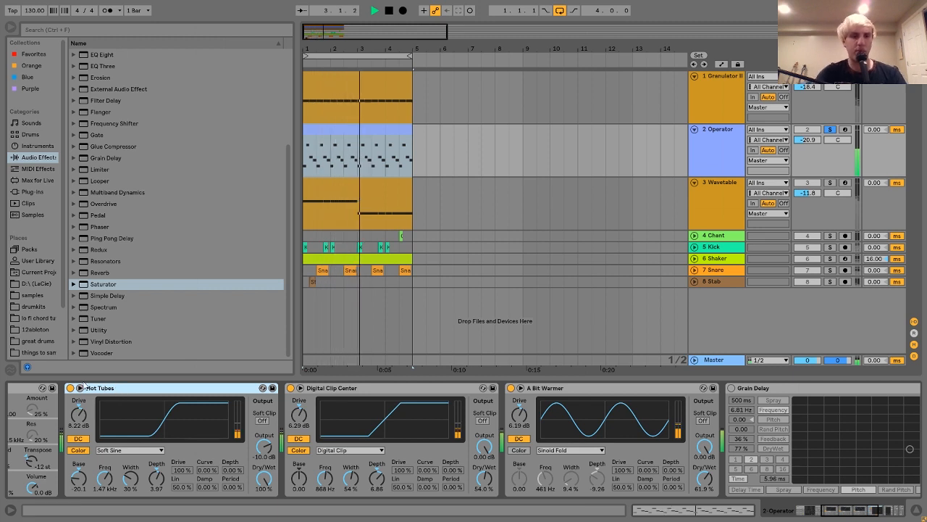
pyautogui.click(70, 389)
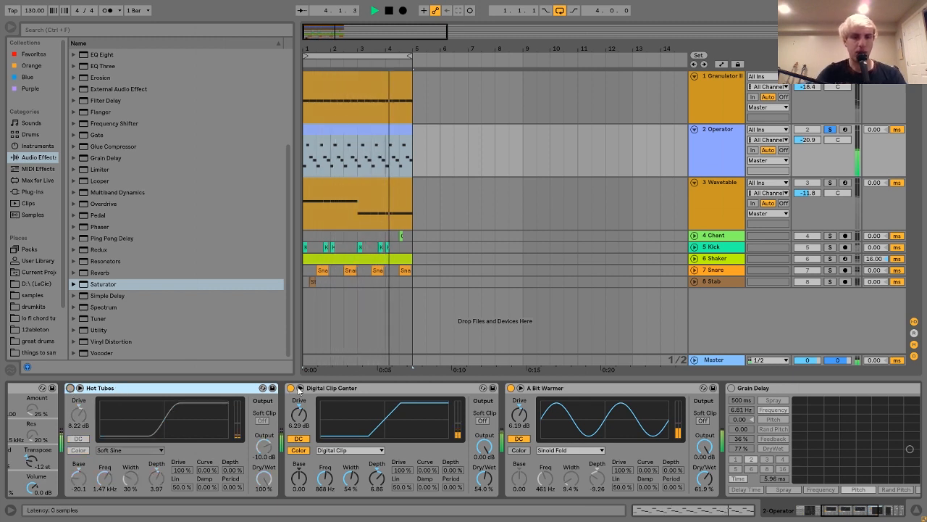
pyautogui.click(70, 389)
pyautogui.press('space')
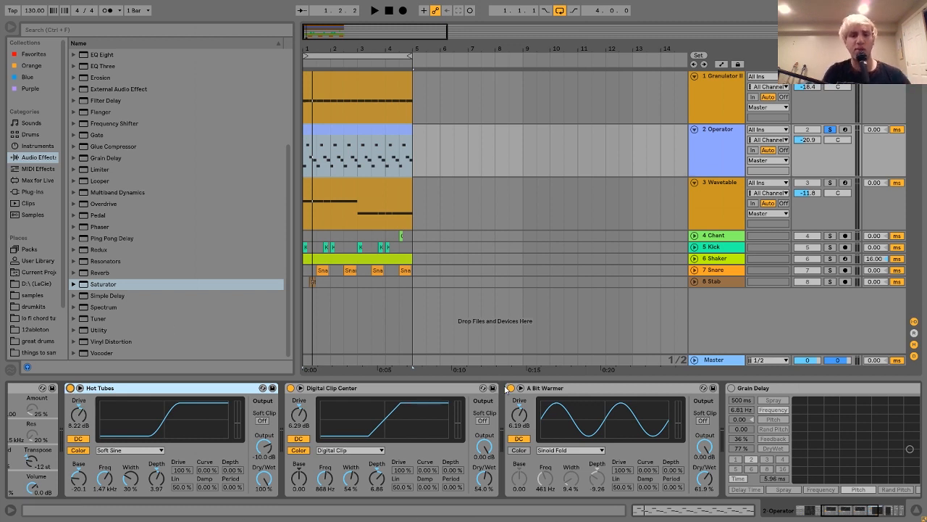
# Step: Play the Operator track with Grain Delay bypassed, and activate Grain Delay during playback
pyautogui.hscroll(3, 511, 392)
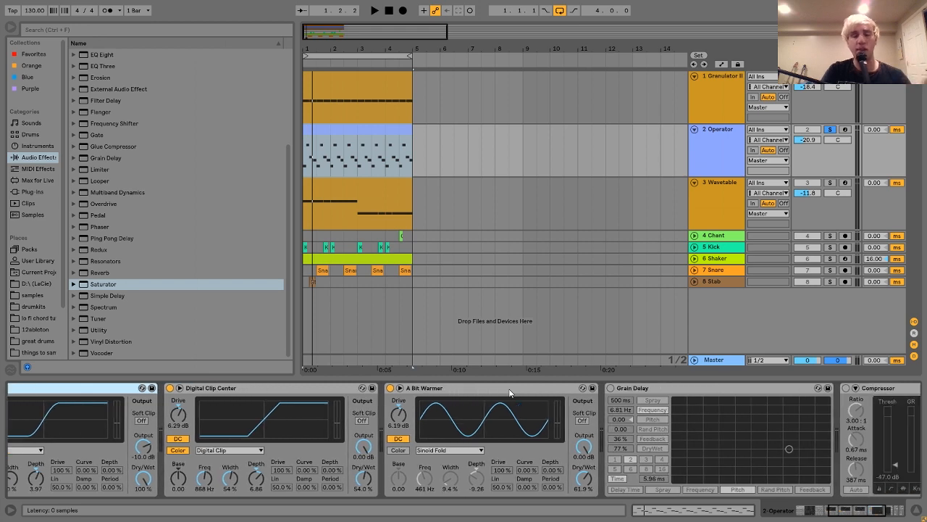
pyautogui.hscroll(3, 511, 392)
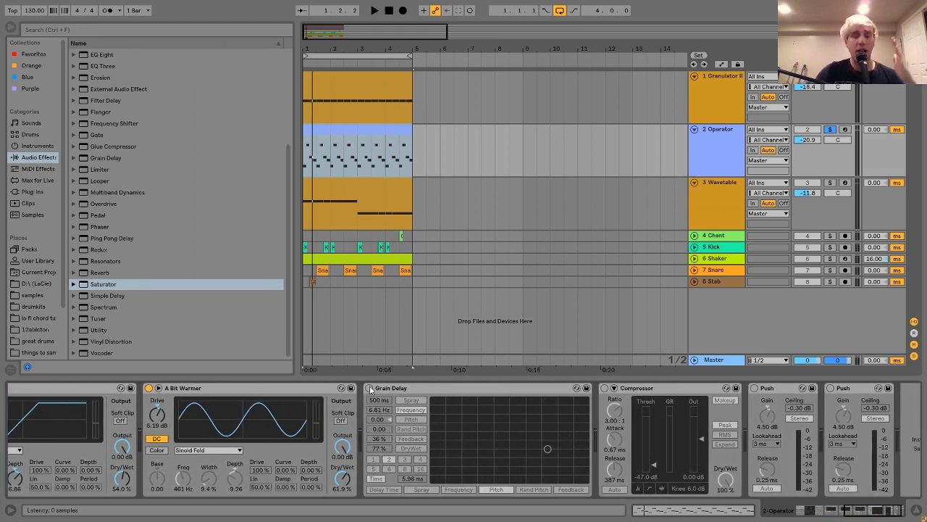
pyautogui.click(369, 388)
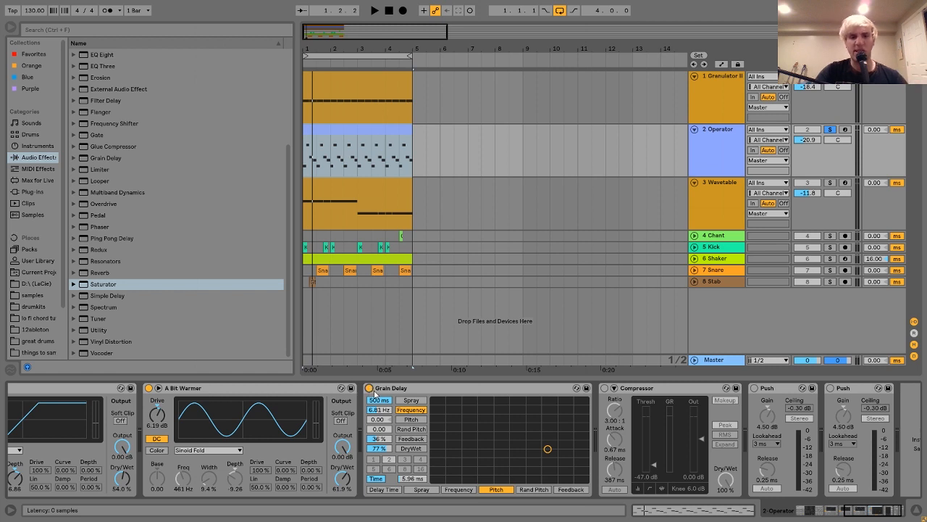
pyautogui.click(370, 388)
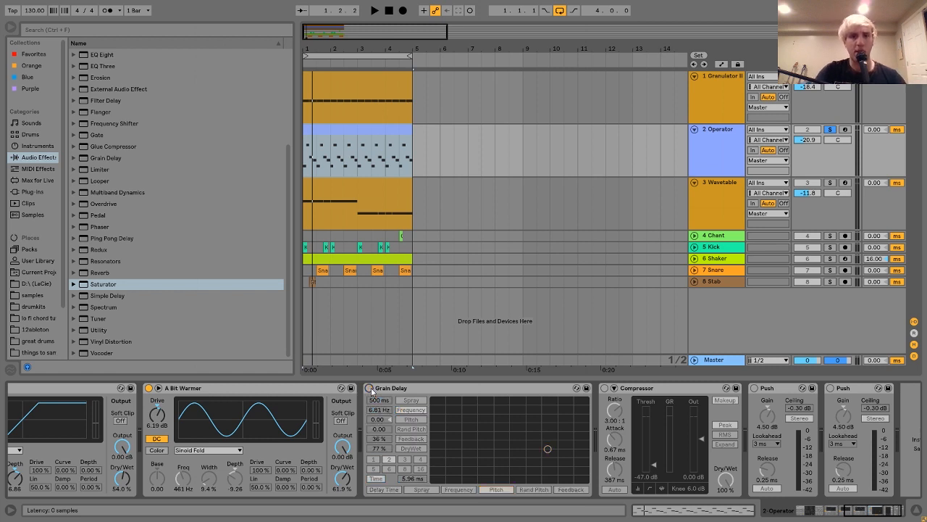
pyautogui.press('space')
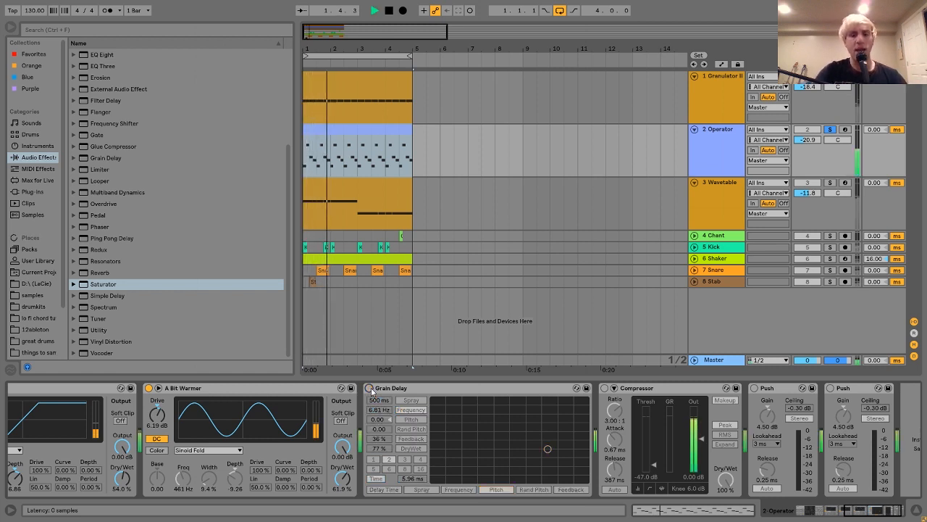
pyautogui.click(369, 388)
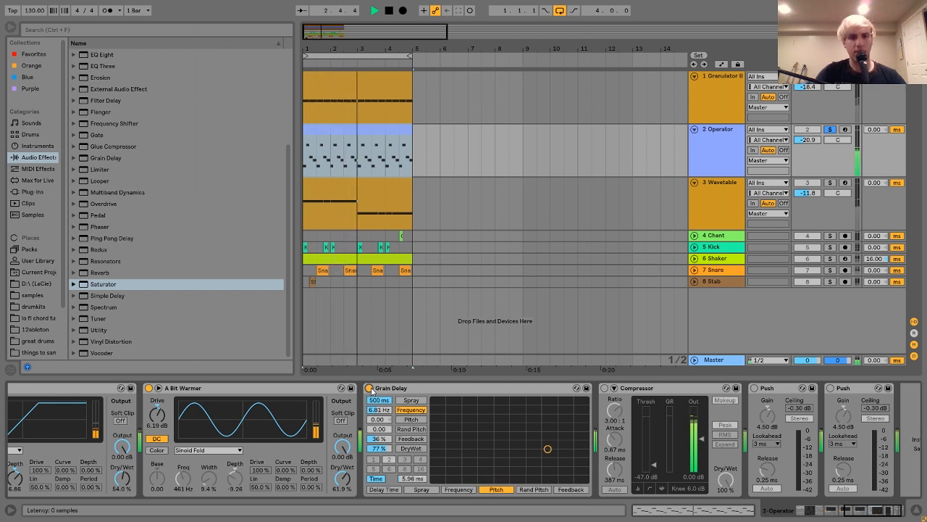
# Step: Replay the Operator track with Grain Delay active, and stop playback
pyautogui.press('space')
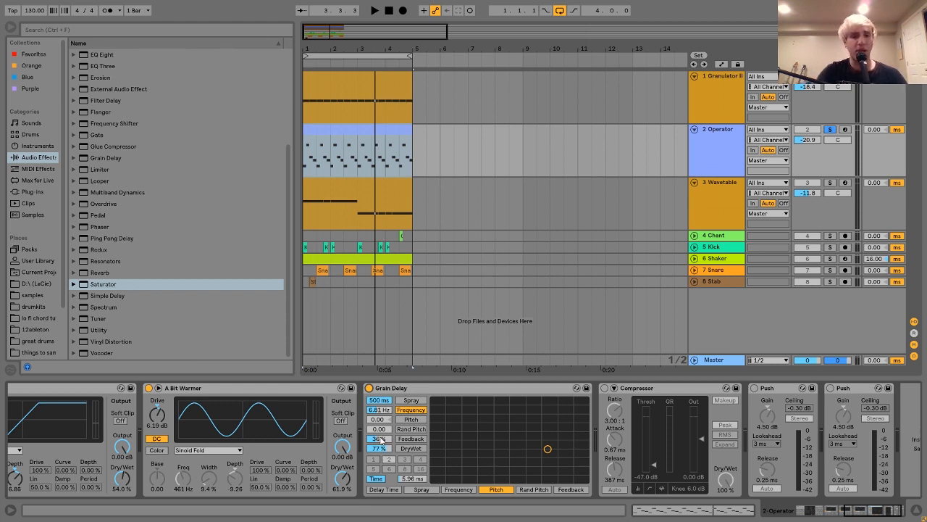
pyautogui.press('space')
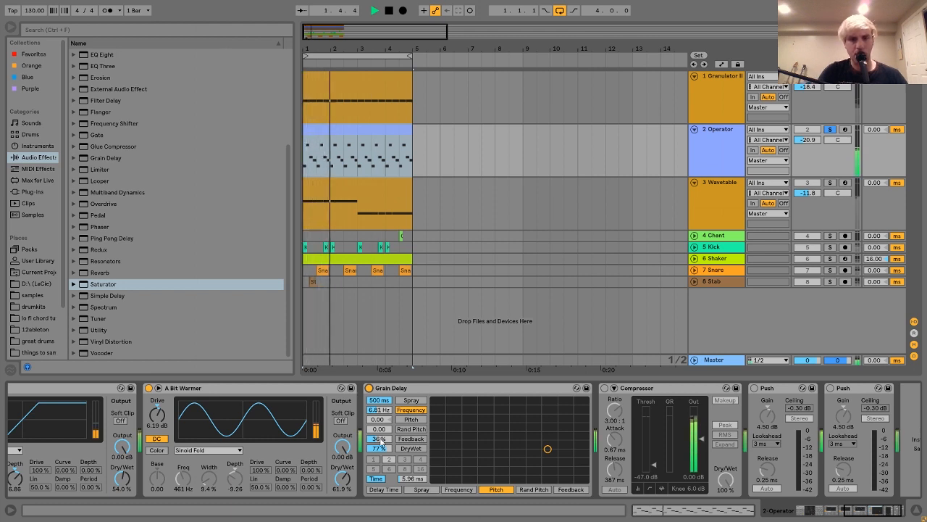
pyautogui.press('space')
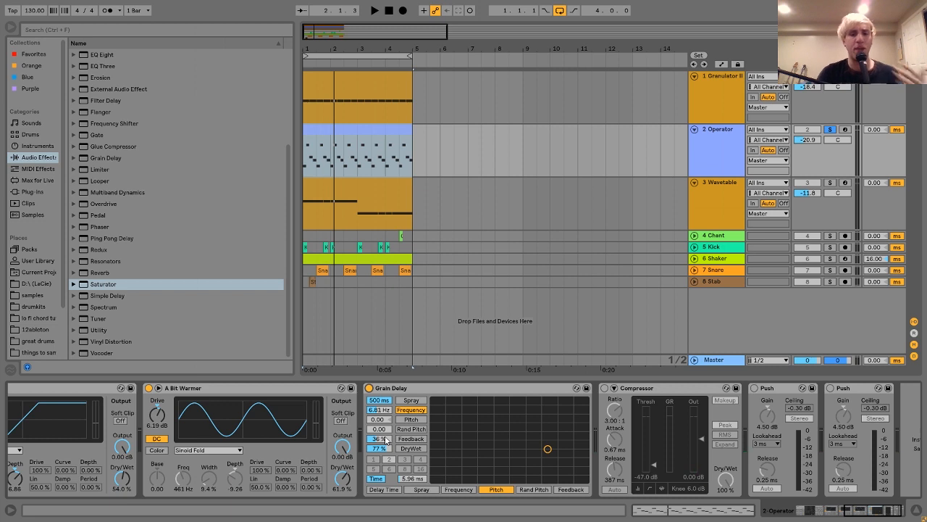
# Step: Audition the Operator track with the Grain Delay feedback lowered to 0 %, and stop playback
pyautogui.moveTo(386, 440); pyautogui.dragTo(385, 410)
pyautogui.press('space')
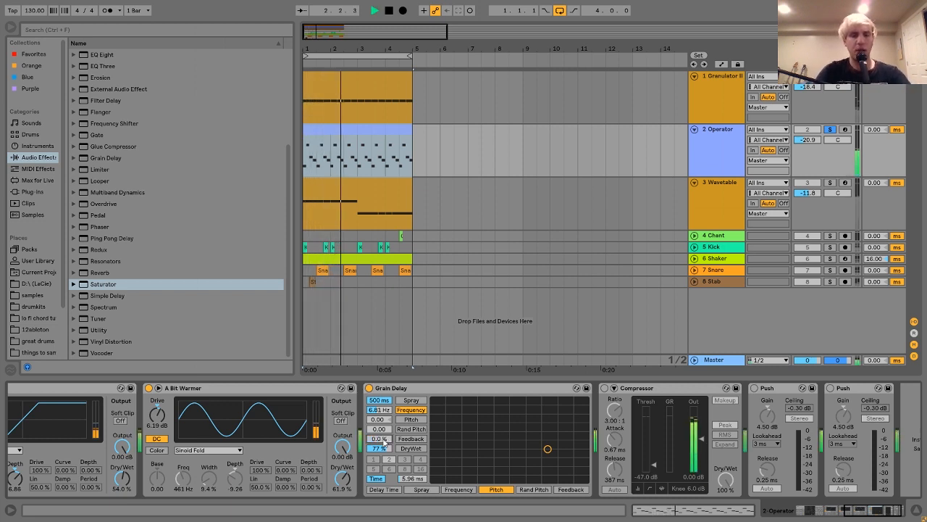
pyautogui.press('space')
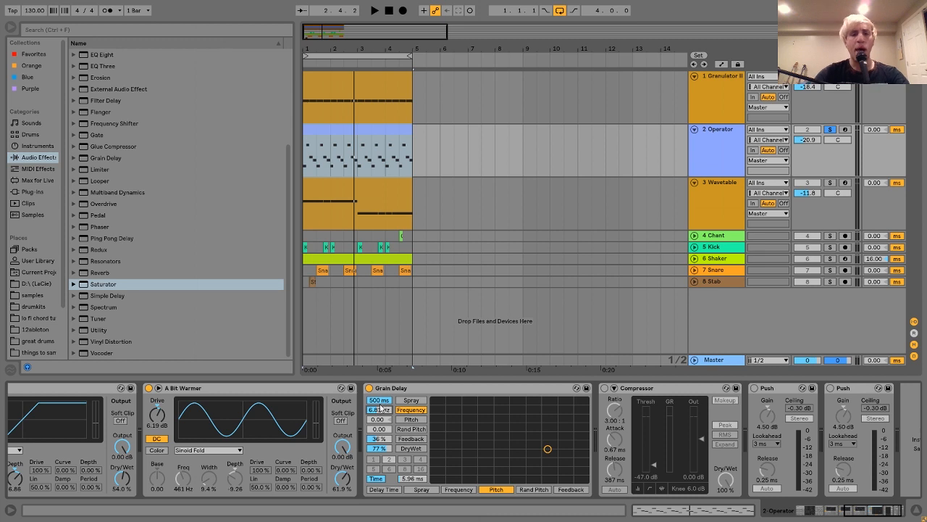
# Step: Try a lower Grain Delay spray time during playback, and undo the change
pyautogui.click(412, 400)
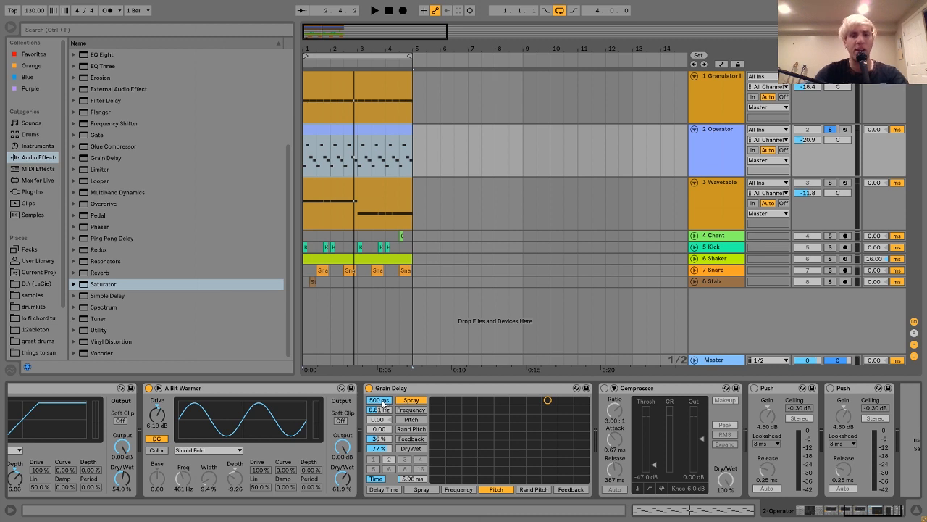
pyautogui.press('space')
pyautogui.moveTo(384, 403); pyautogui.dragTo(384, 439)
pyautogui.press('space')
pyautogui.hotkey('ctrl', 'z')
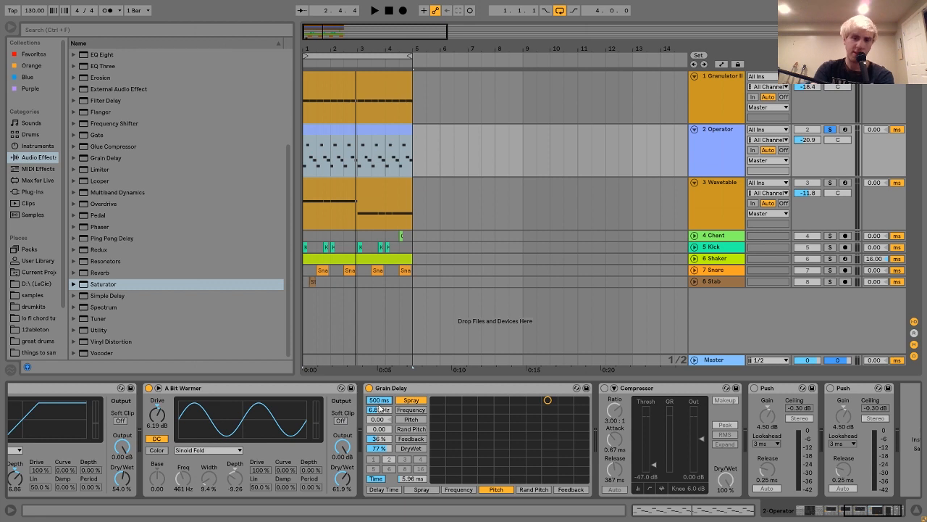
# Step: Play the Operator track with the Compressor bypassed, and activate the Compressor
pyautogui.hscroll(2, 534, 438)
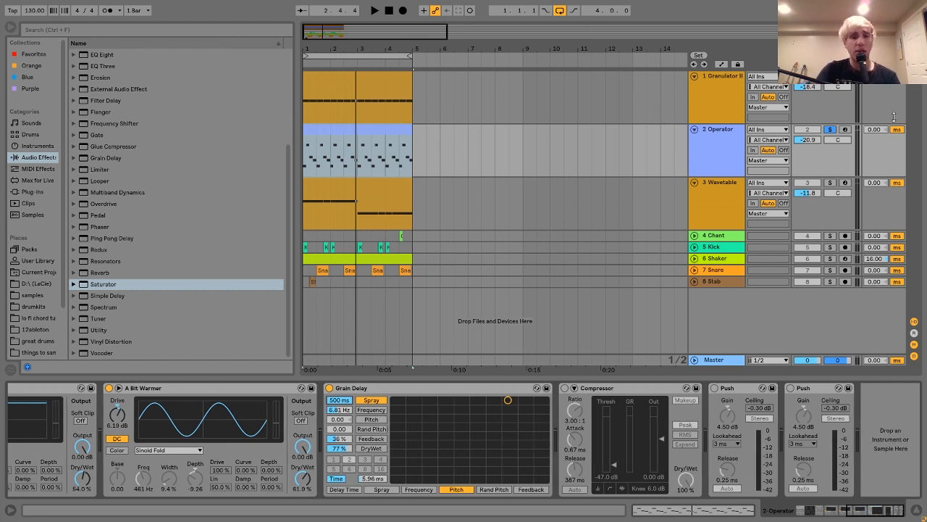
pyautogui.click(603, 390)
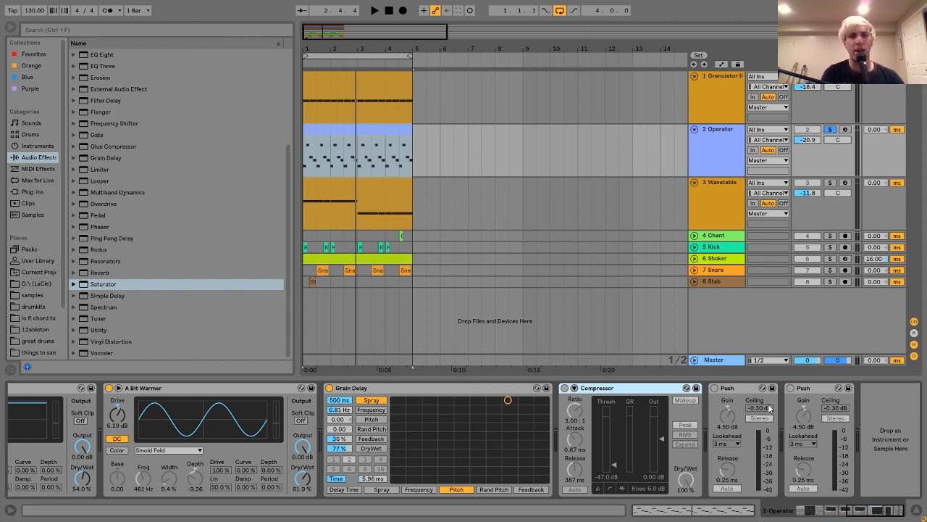
pyautogui.press('space')
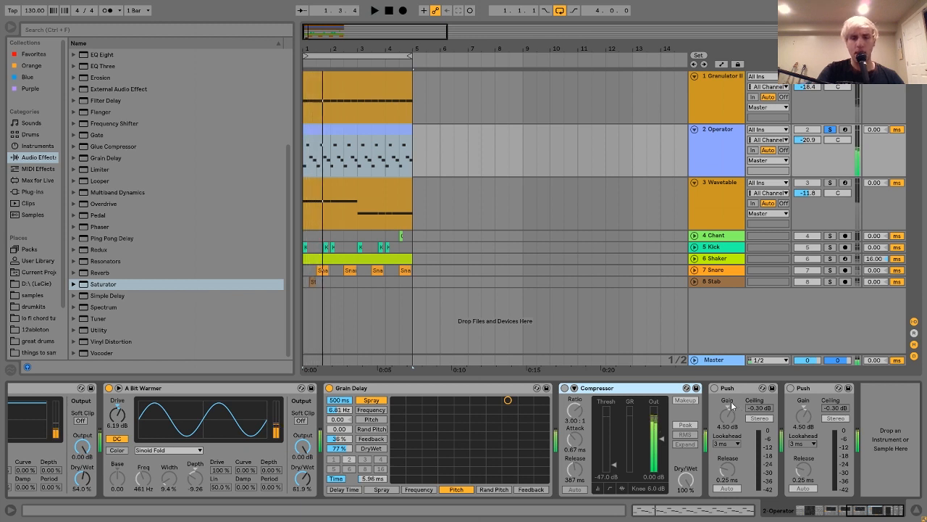
pyautogui.click(566, 389)
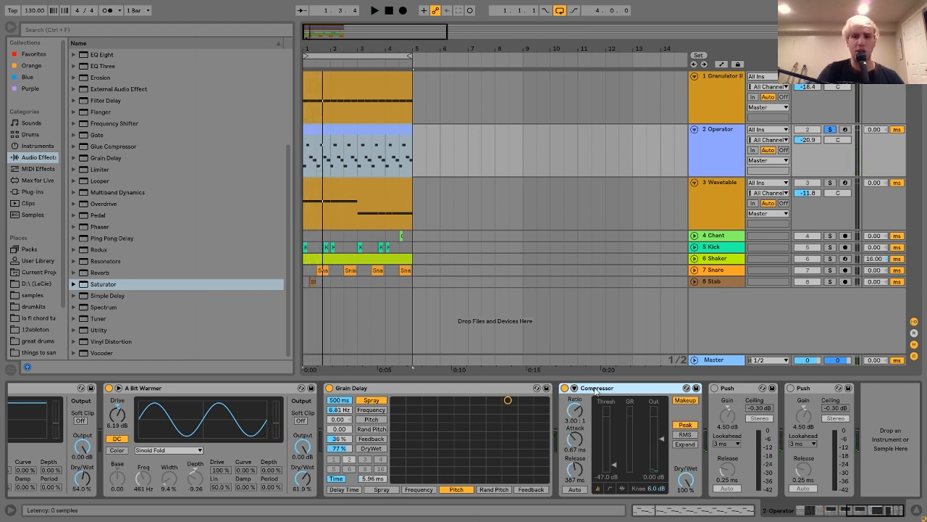
# Step: Audition the Operator track twice with the Compressor active, stopping playback each time
pyautogui.press('space')
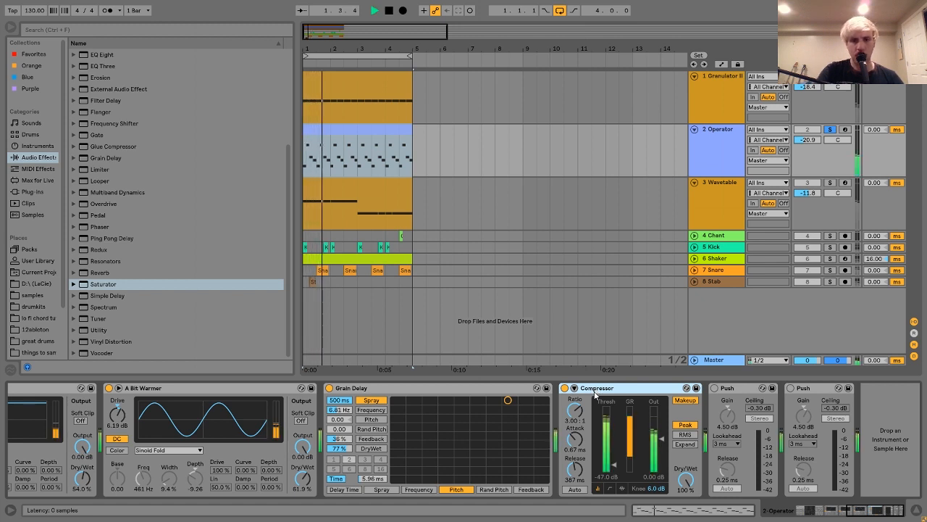
pyautogui.press('space')
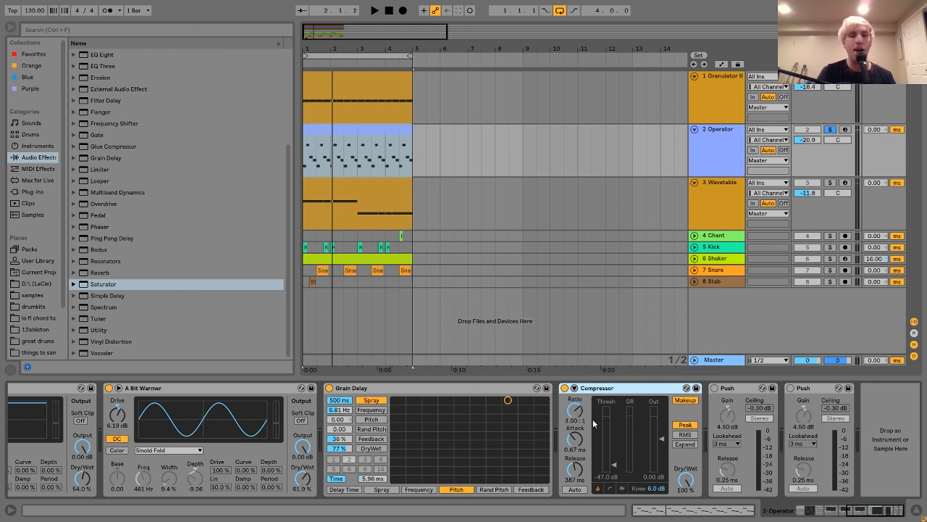
pyautogui.press('space')
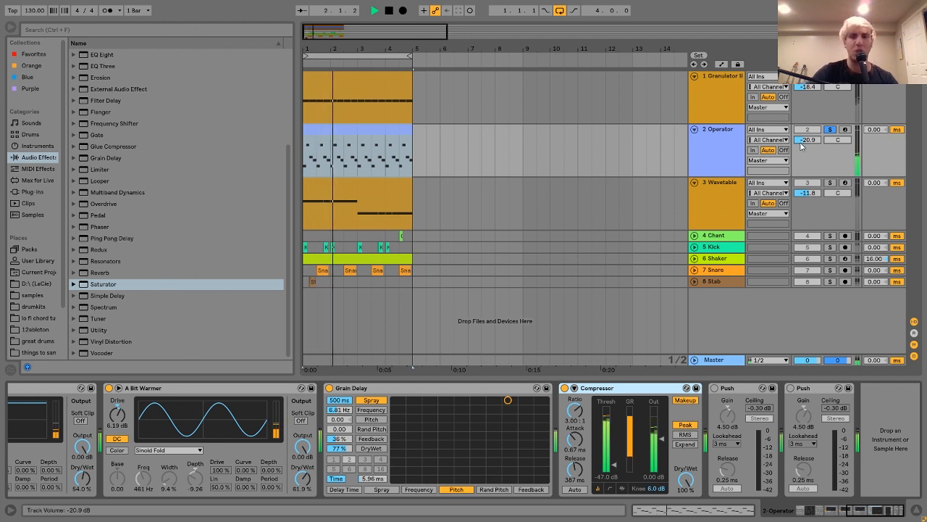
pyautogui.press('space')
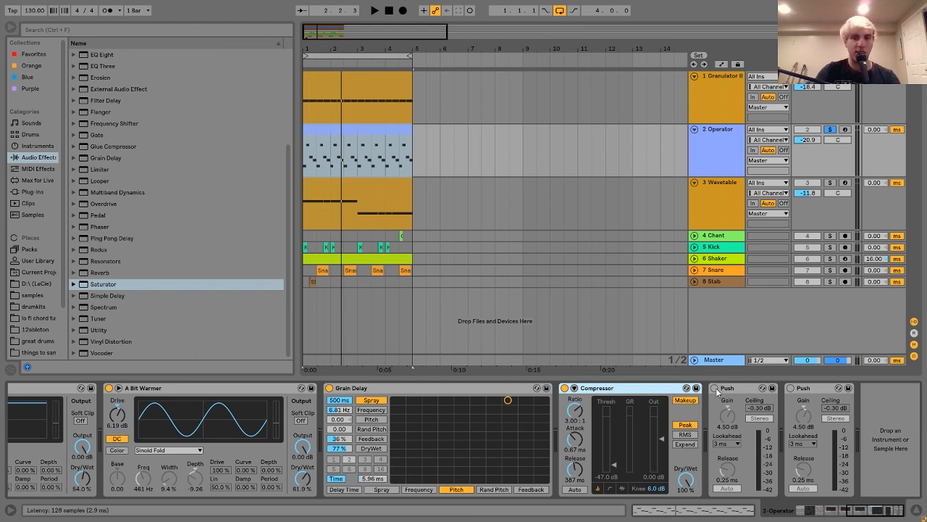
# Step: Activate both Push limiters on the Operator track during playback
pyautogui.press('space')
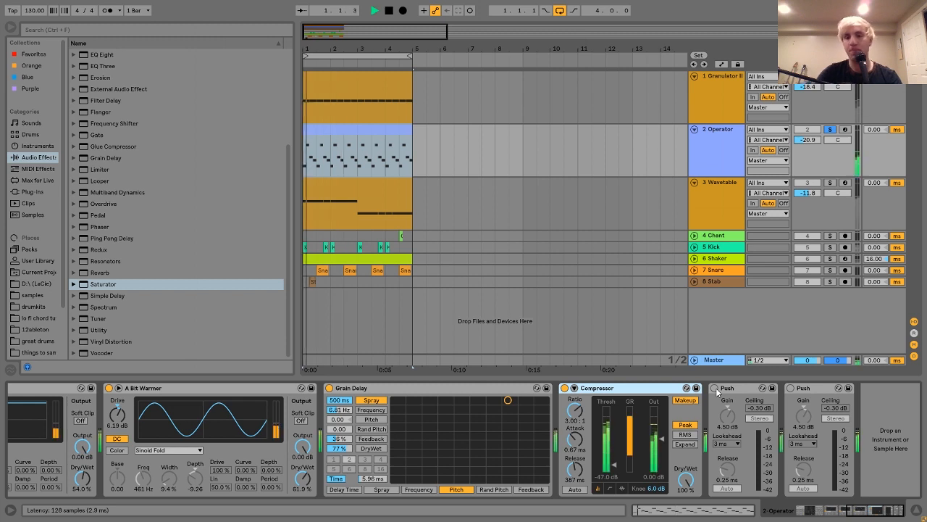
pyautogui.click(715, 388)
pyautogui.click(791, 388)
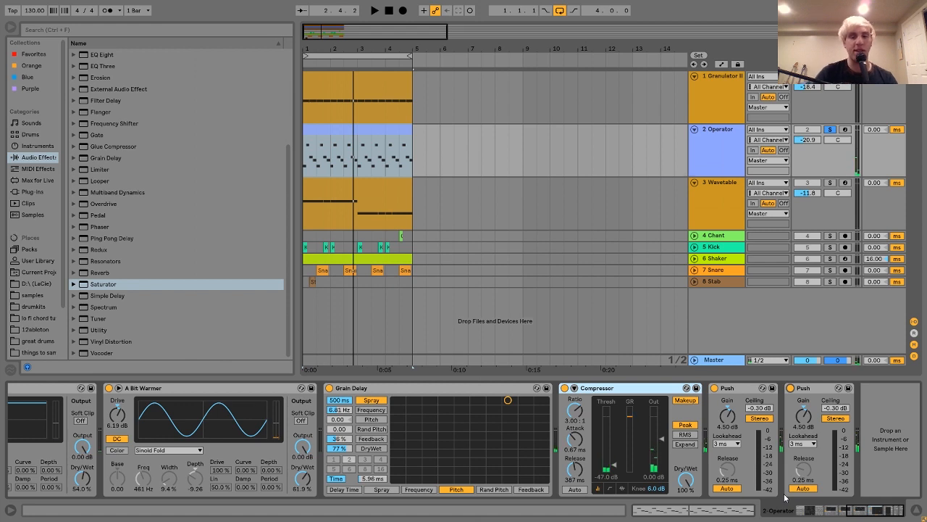
# Step: Find the Push.adv preset among the Limiter presets, and show the Sounds category
pyautogui.click(74, 171)
pyautogui.click(112, 229)
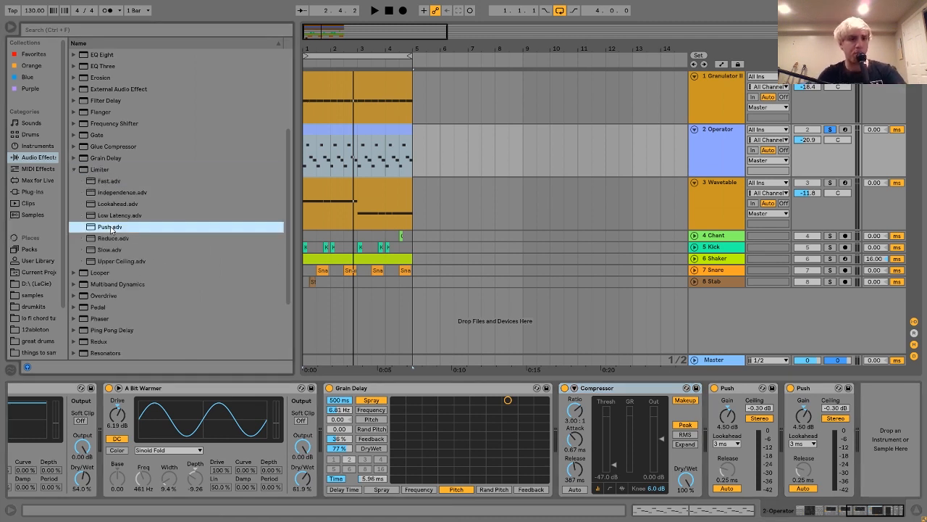
pyautogui.click(22, 126)
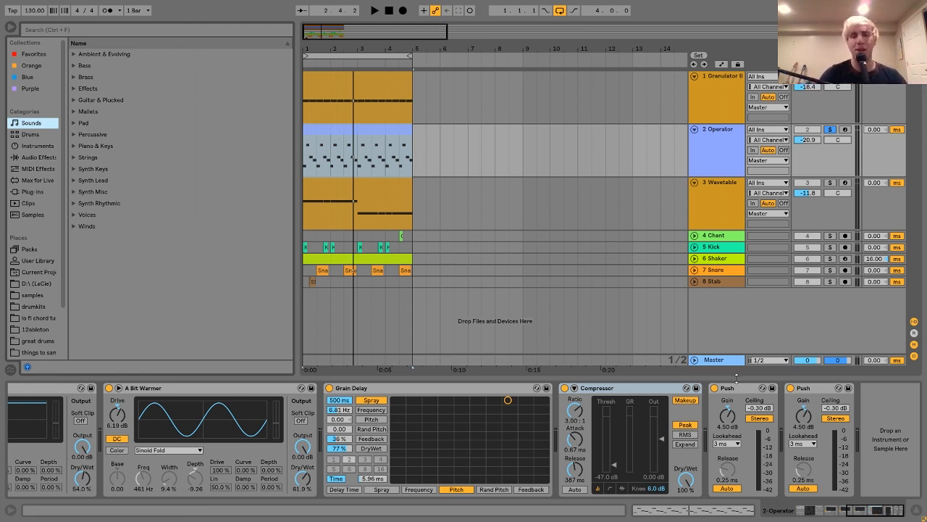
# Step: Play the Operator track and lower its track volume to -22.9 dB
pyautogui.press('space')
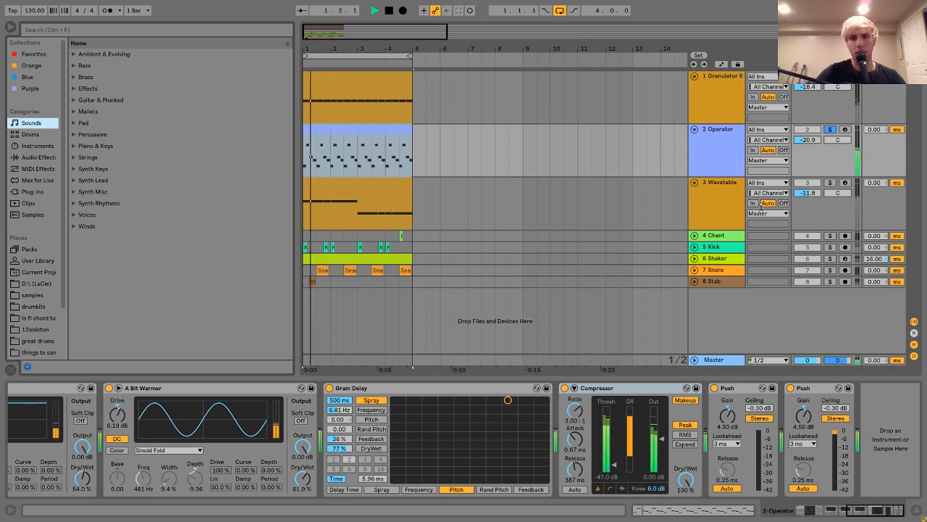
pyautogui.scroll(-5, 810, 144)
pyautogui.press('space')
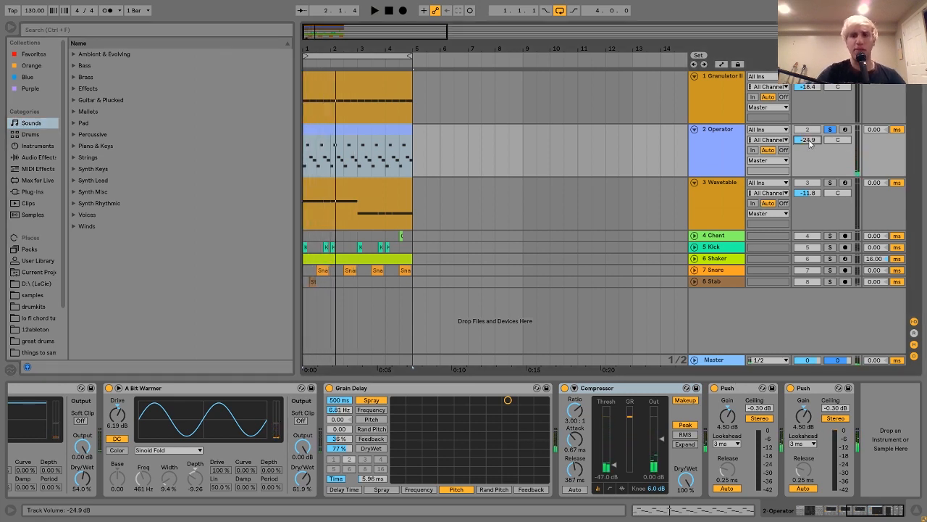
pyautogui.scroll(3, 810, 143)
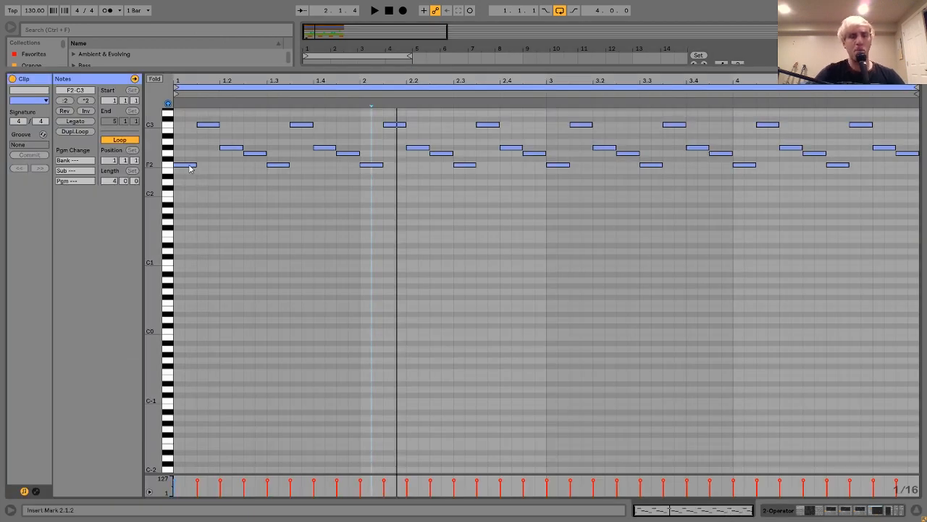
# Step: Play the Operator clip while examining its MIDI notes, and return to the track's device chain
pyautogui.press('space')
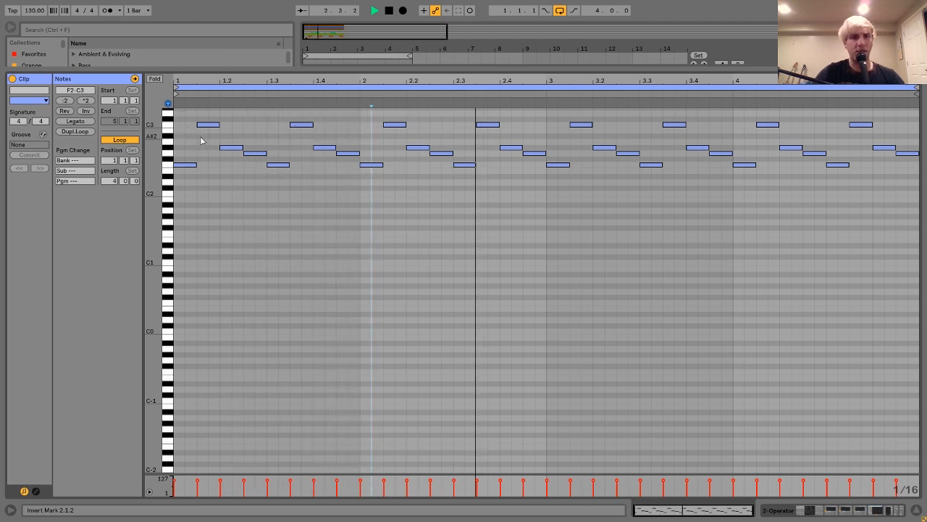
pyautogui.press('space')
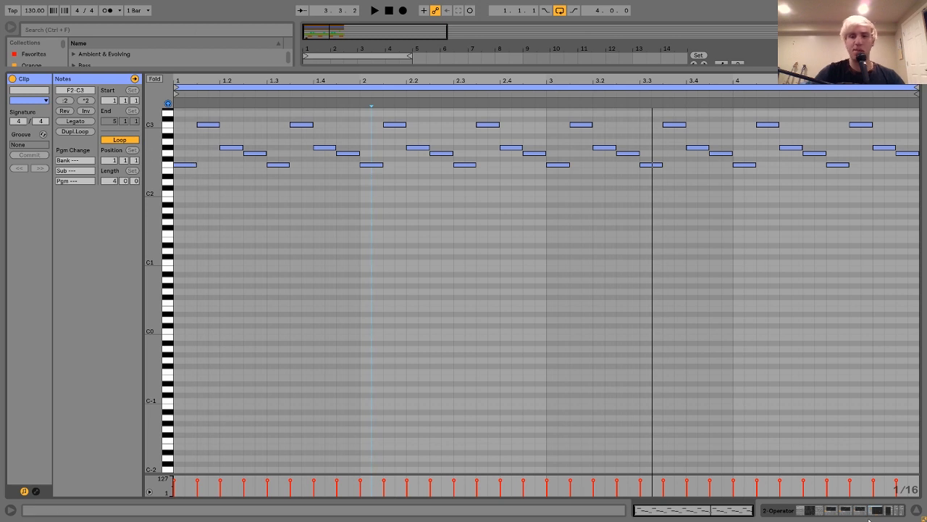
pyautogui.click(845, 514)
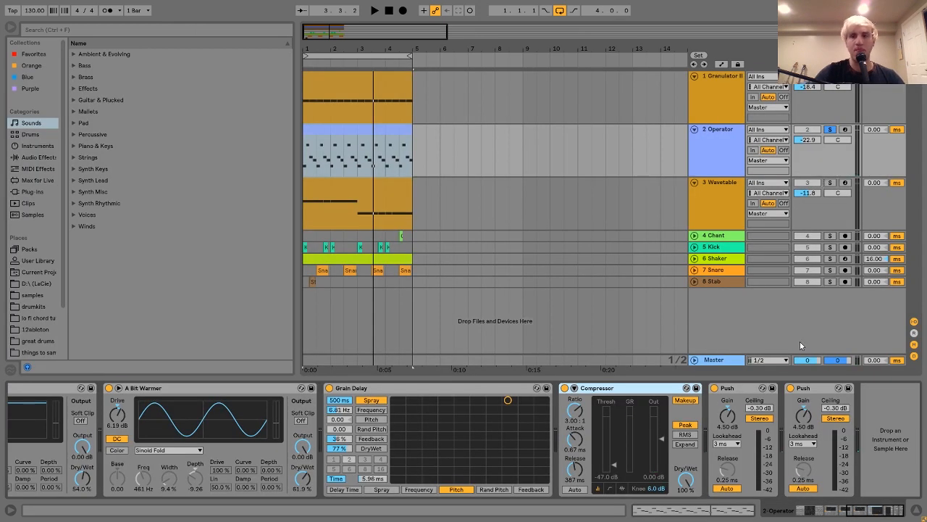
# Step: Solo the Wavetable track, show its device chain, and audition its sound
pyautogui.click(829, 183)
pyautogui.click(715, 199)
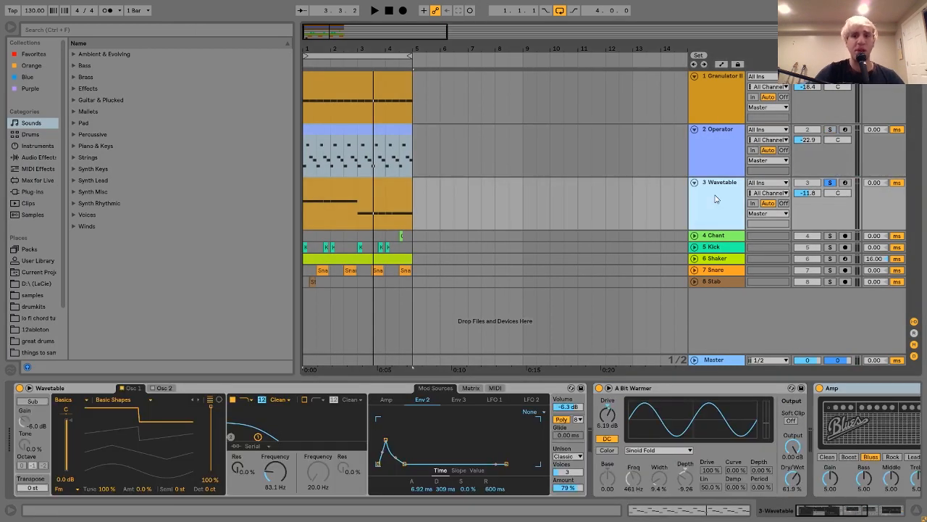
pyautogui.press('space')
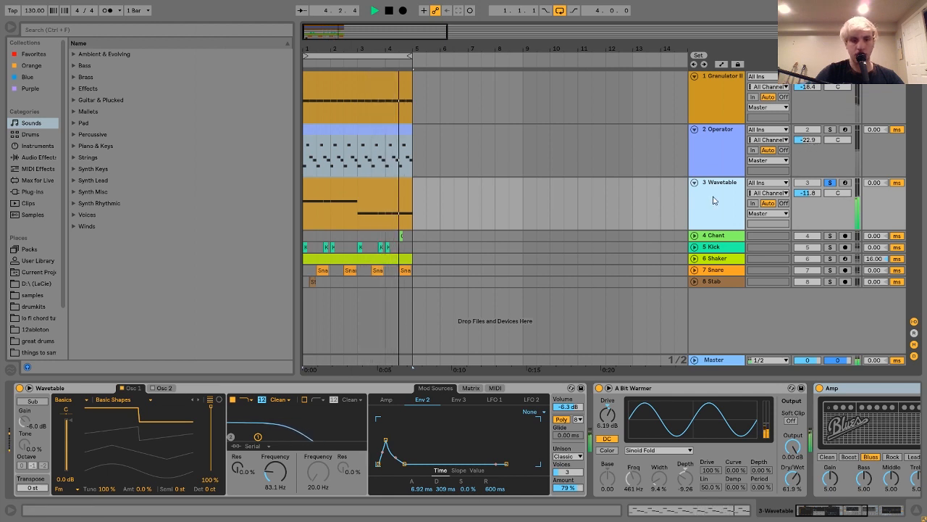
pyautogui.press('space')
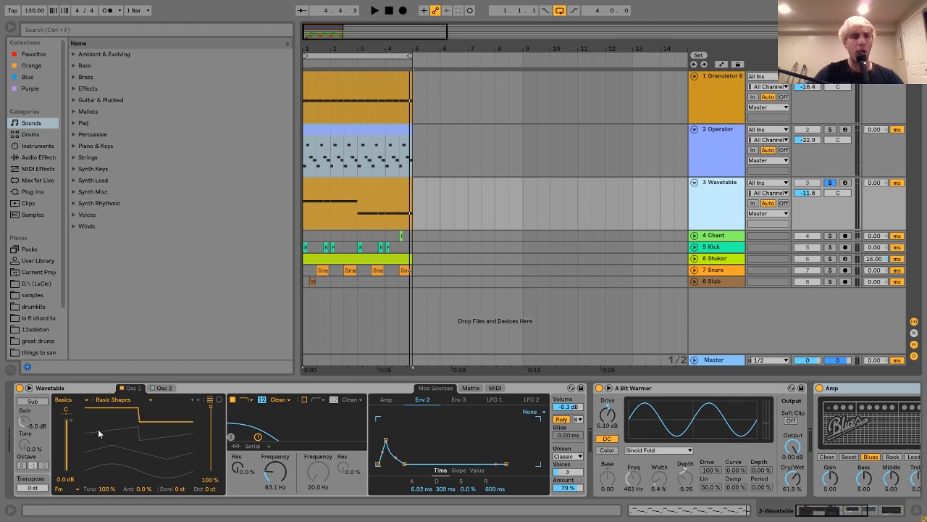
# Step: Select the Wavetable instrument and play it to examine its filter movement
pyautogui.click(53, 390)
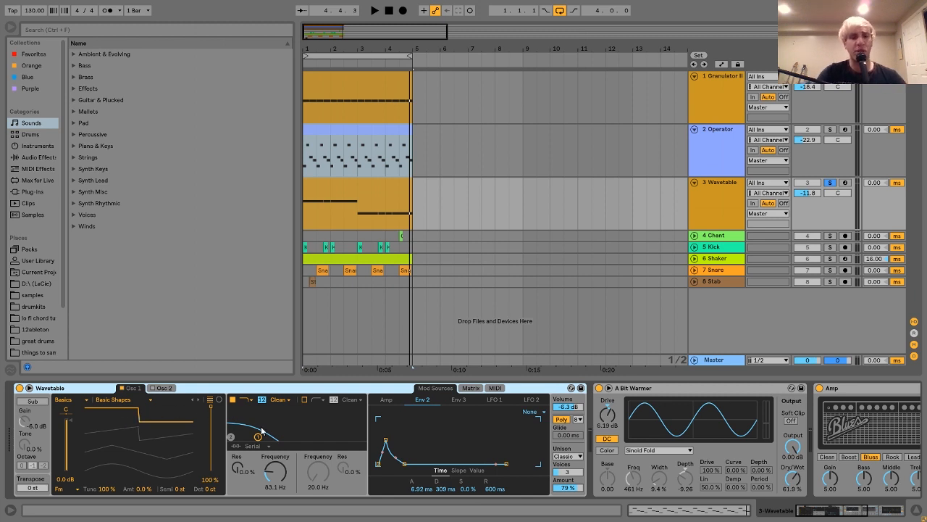
pyautogui.press('space')
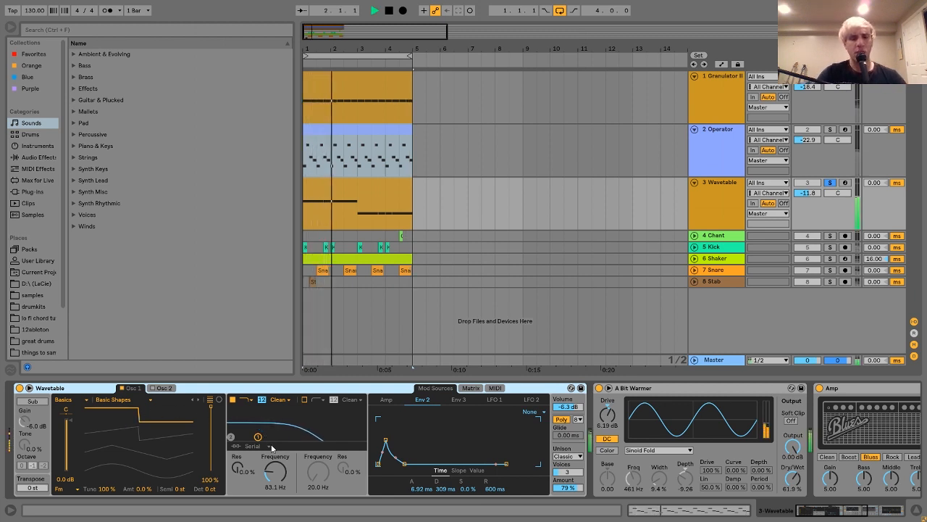
pyautogui.press('space')
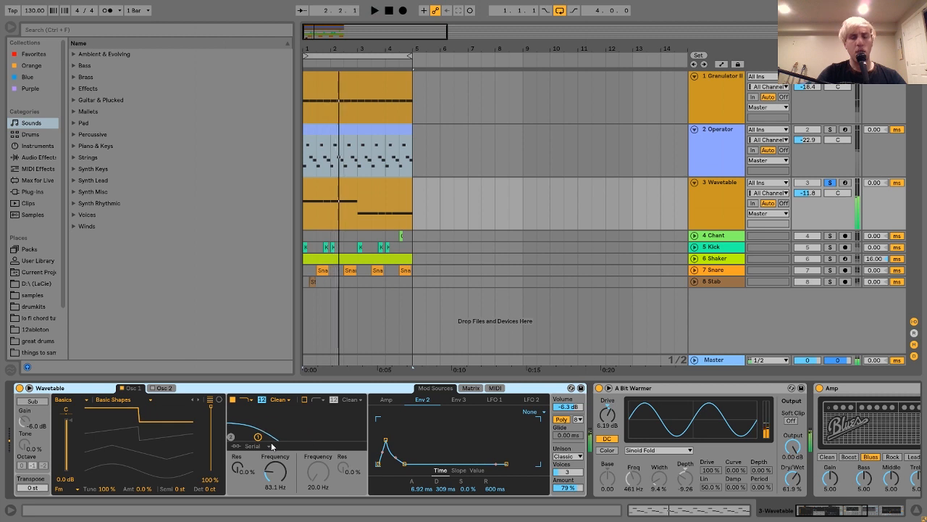
# Step: Show the Env 3 modulation envelope of the Wavetable and audition the sound
pyautogui.click(459, 400)
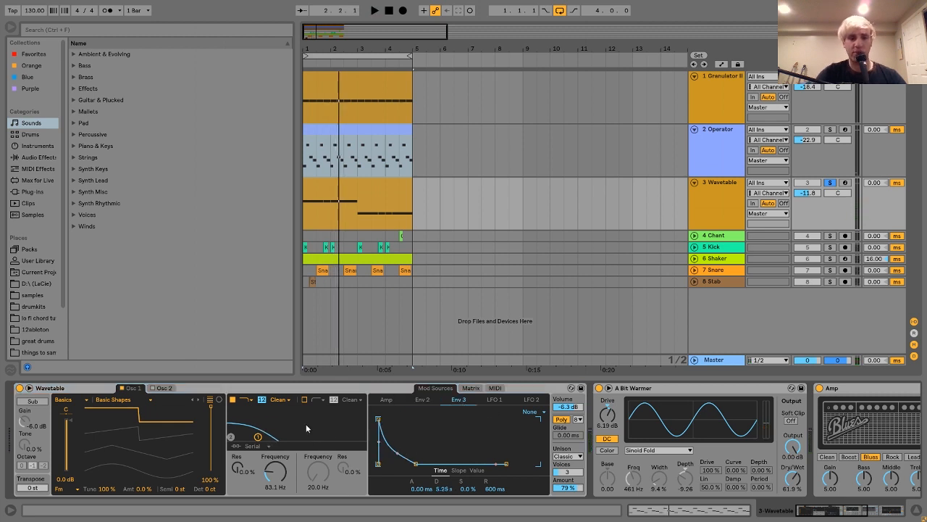
pyautogui.press('space')
pyautogui.press('space')
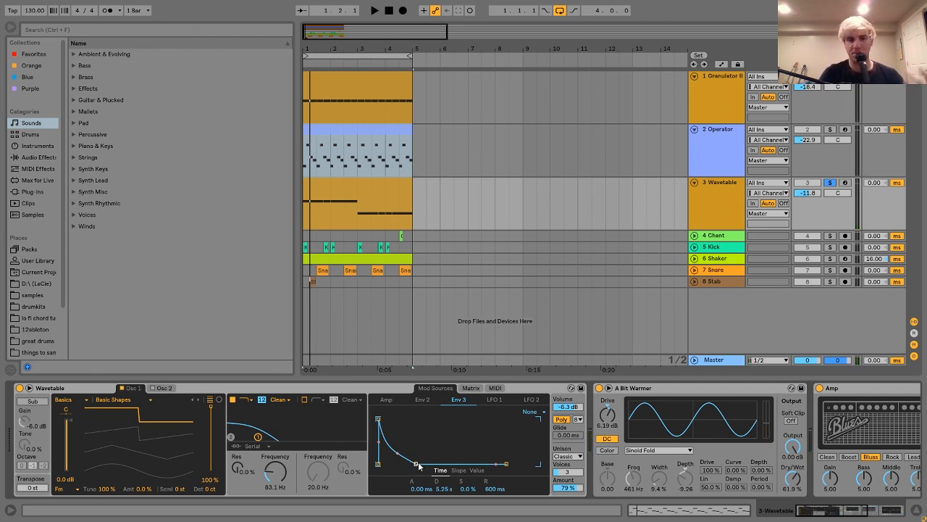
# Step: Show the Wavetable's Amp envelope and play the sound to examine its effect
pyautogui.press('space')
pyautogui.click(387, 400)
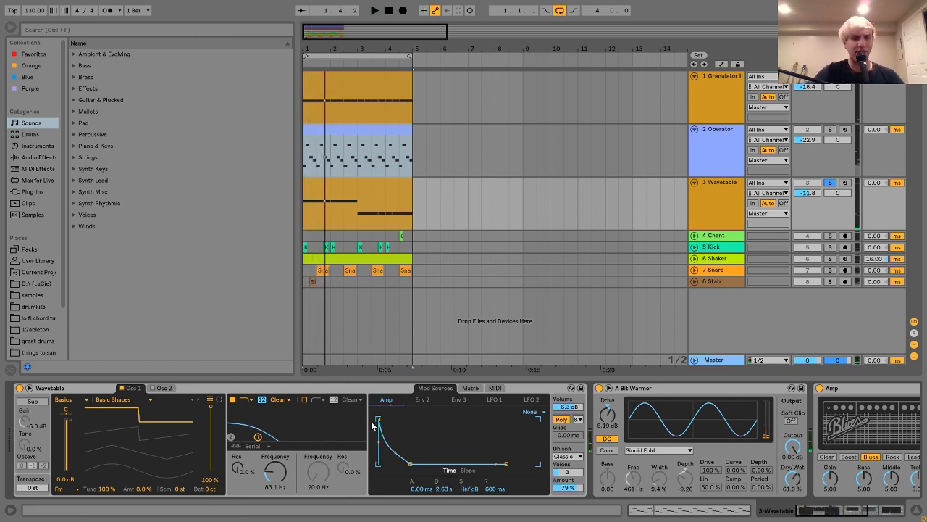
pyautogui.press('space')
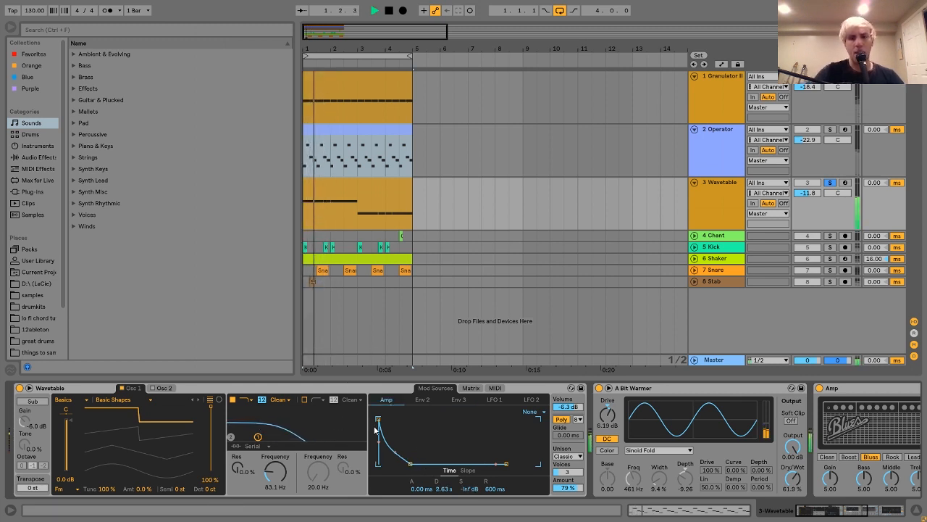
# Step: Show the Wavetable's Env 2 envelope and its Pitch assignment in the modulation matrix while auditioning the sound
pyautogui.press('space')
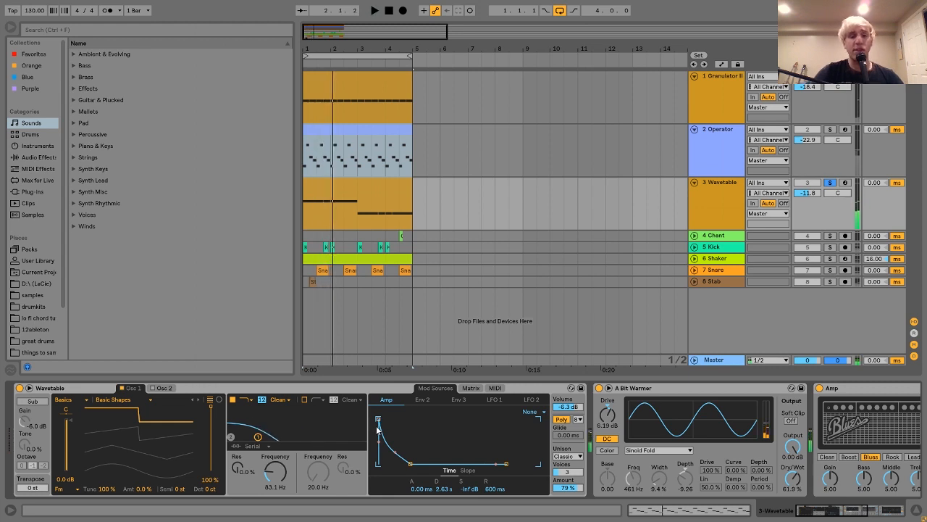
pyautogui.click(422, 400)
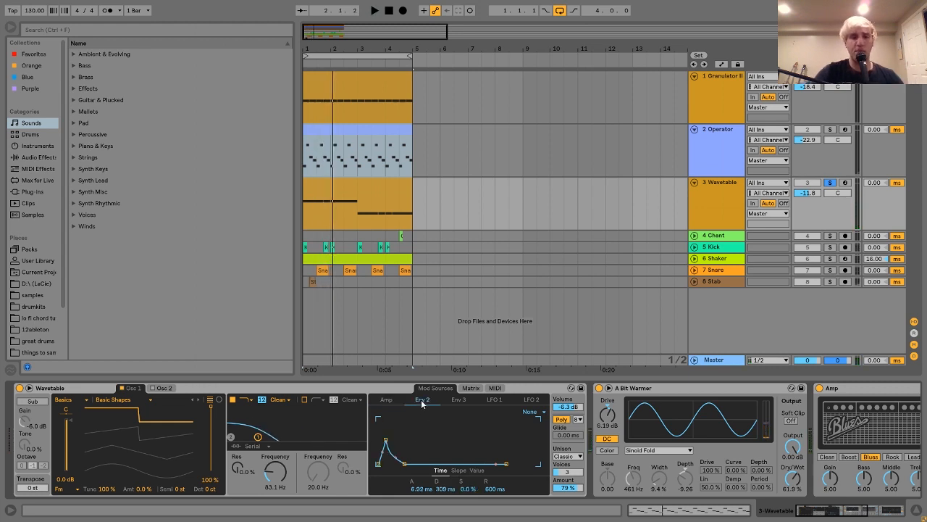
pyautogui.press('space')
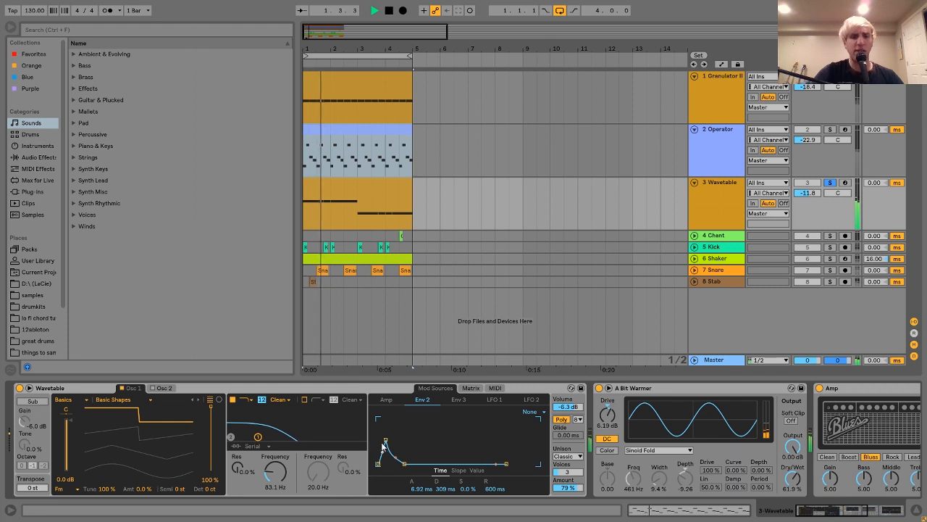
pyautogui.click(470, 389)
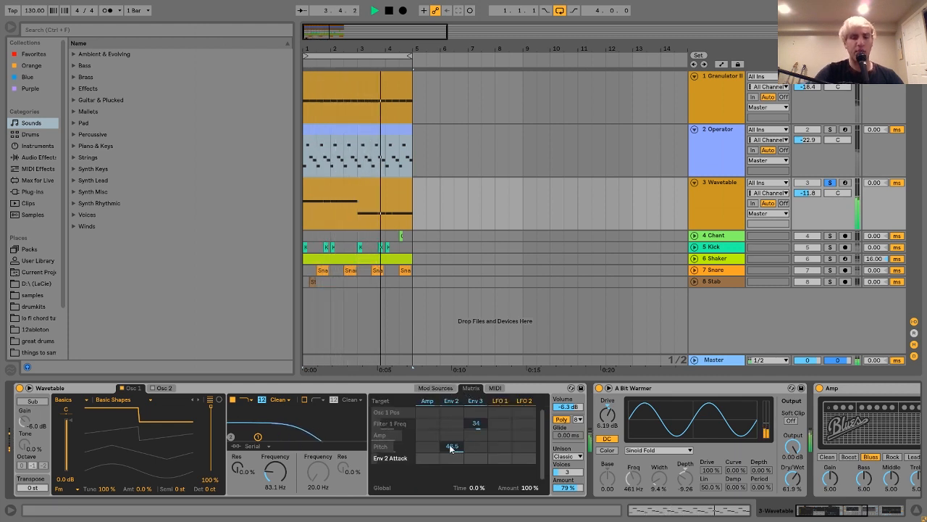
pyautogui.click(437, 389)
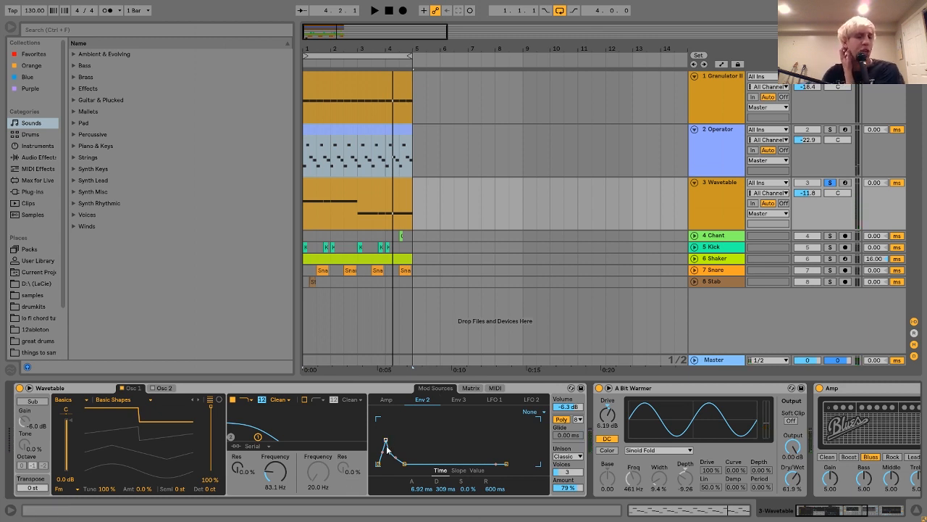
# Step: Try an attack of 0.00 ms on the Wavetable's Env 2, undo the change, and audition the original envelope
pyautogui.moveTo(386, 440); pyautogui.dragTo(383, 443)
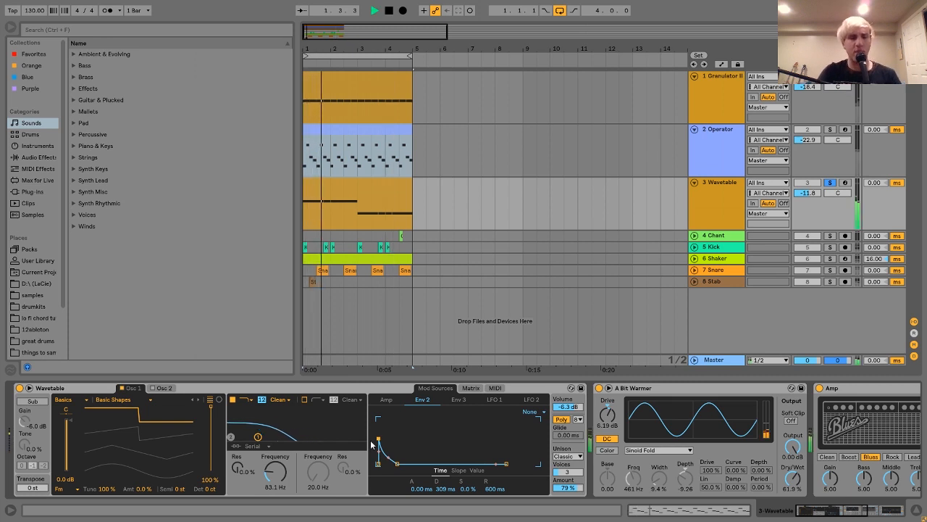
pyautogui.hotkey('ctrl', 'z')
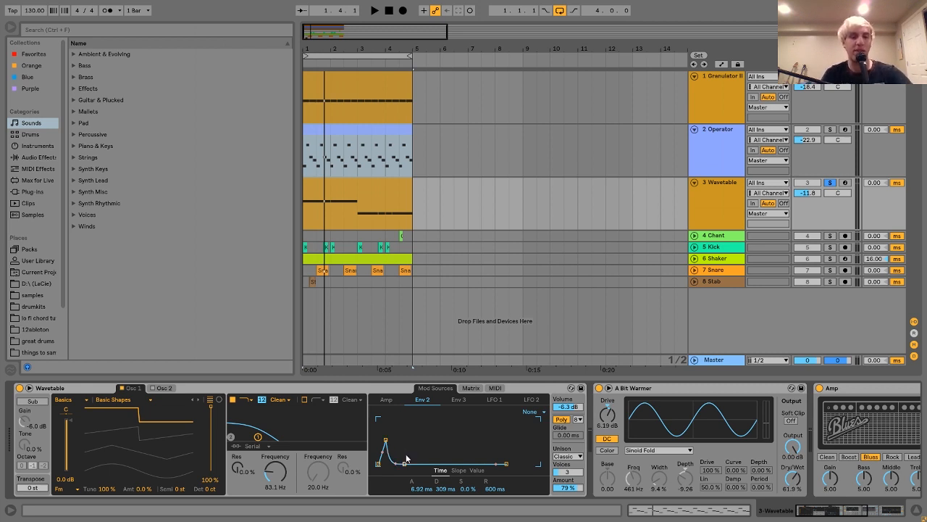
pyautogui.hotkey('ctrl', 'z')
pyautogui.press('space')
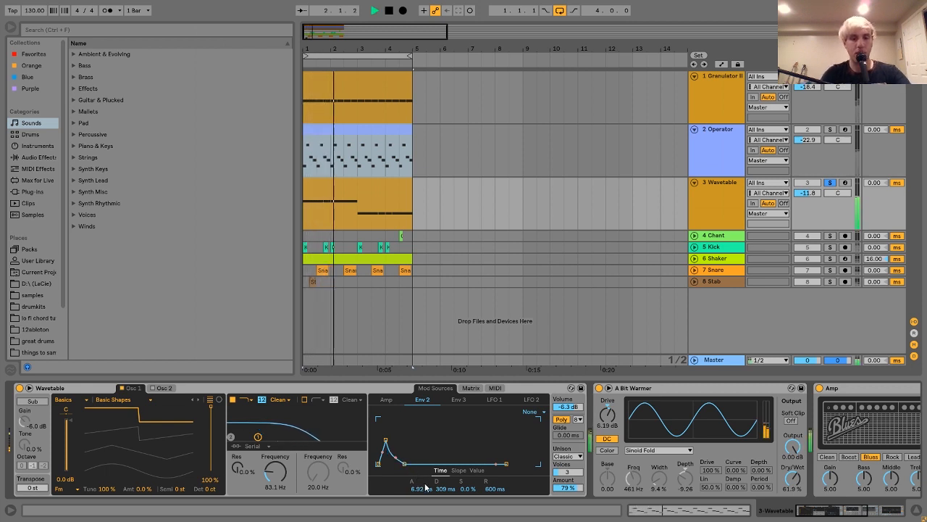
pyautogui.press('space')
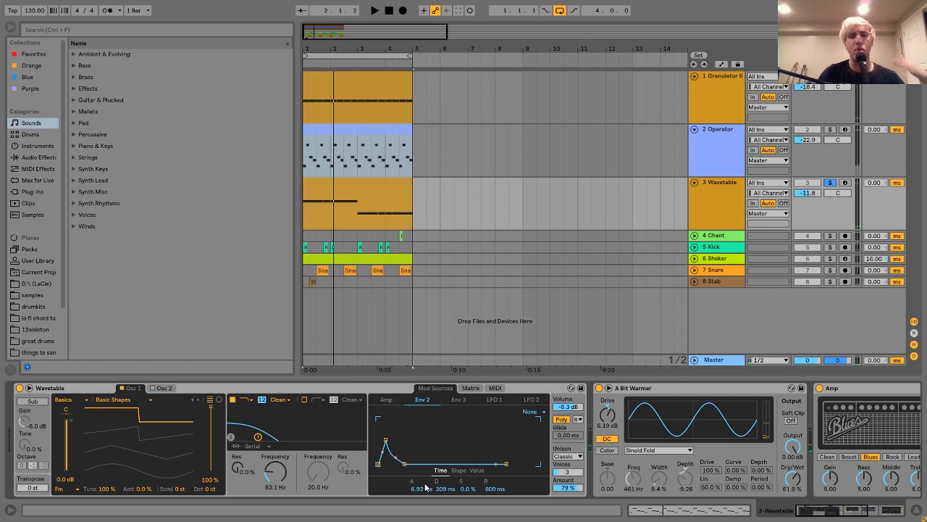
# Step: Examine the Wavetable's Unison settings and the effects that follow it in the device chain
pyautogui.click(572, 455)
pyautogui.click(571, 459)
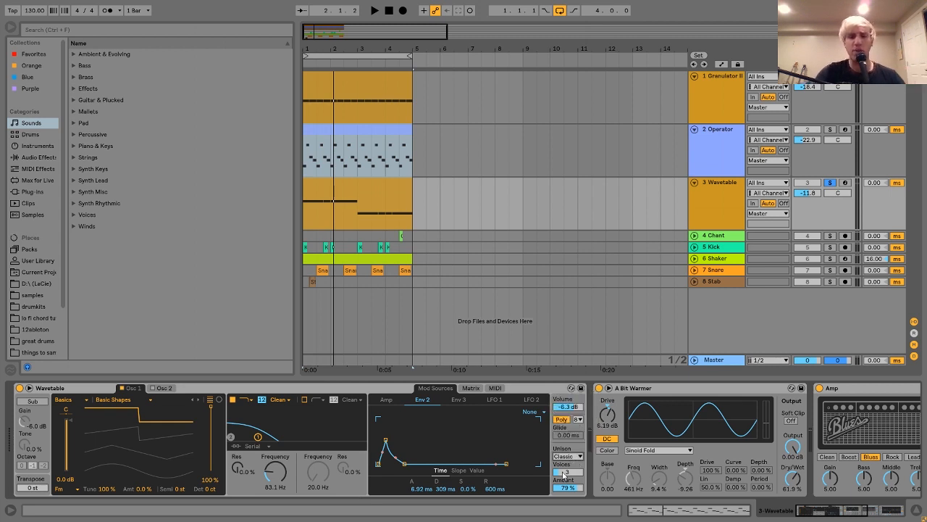
pyautogui.hscroll(6, 564, 487)
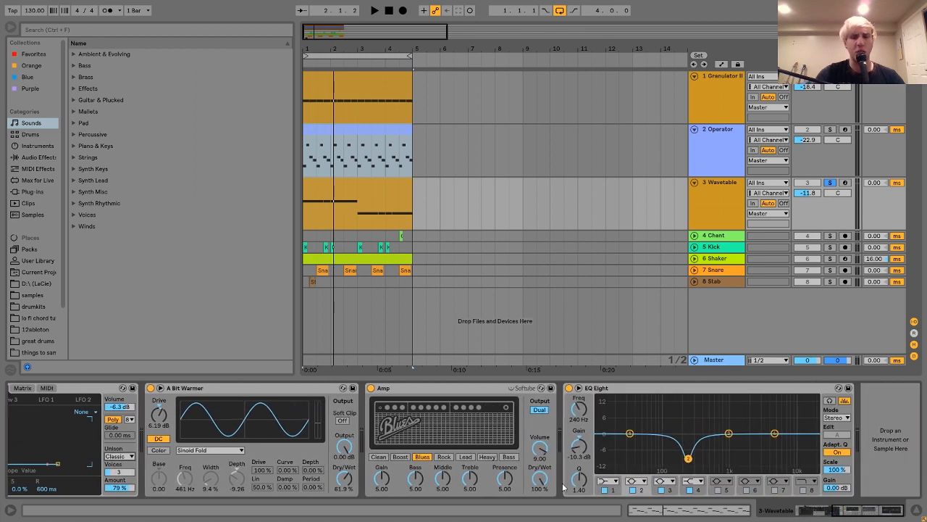
pyautogui.hscroll(-3, 566, 391)
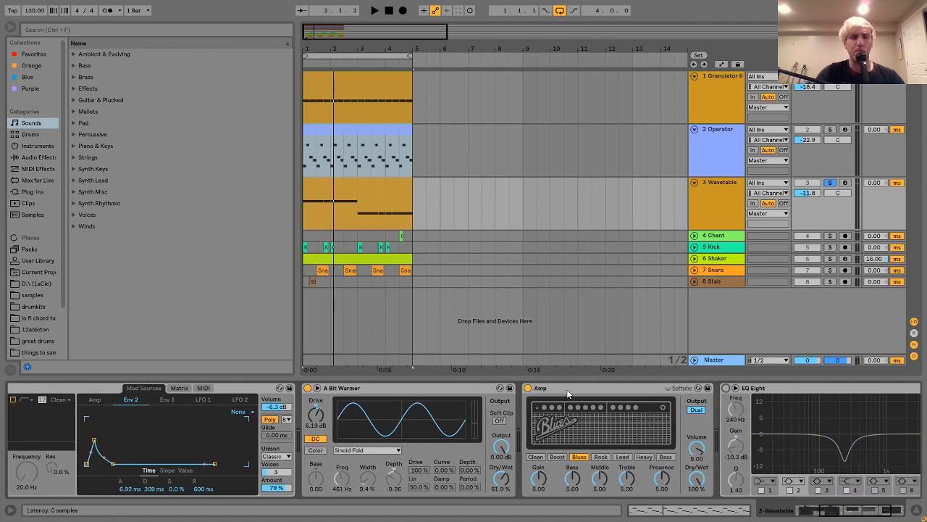
# Step: Bypass the A Bit Warmer, Amp and EQ Eight effects and audition the dry Wavetable sound
pyautogui.click(318, 388)
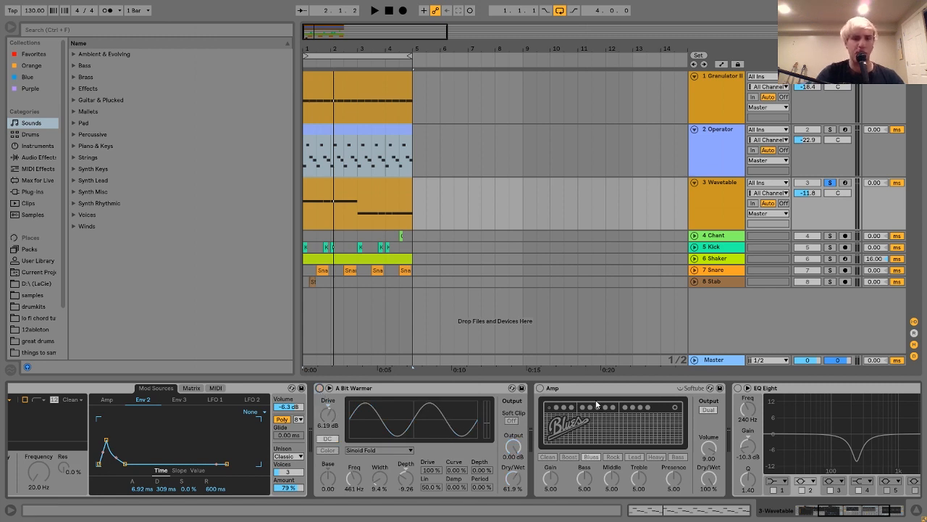
pyautogui.hscroll(-4, 448, 398)
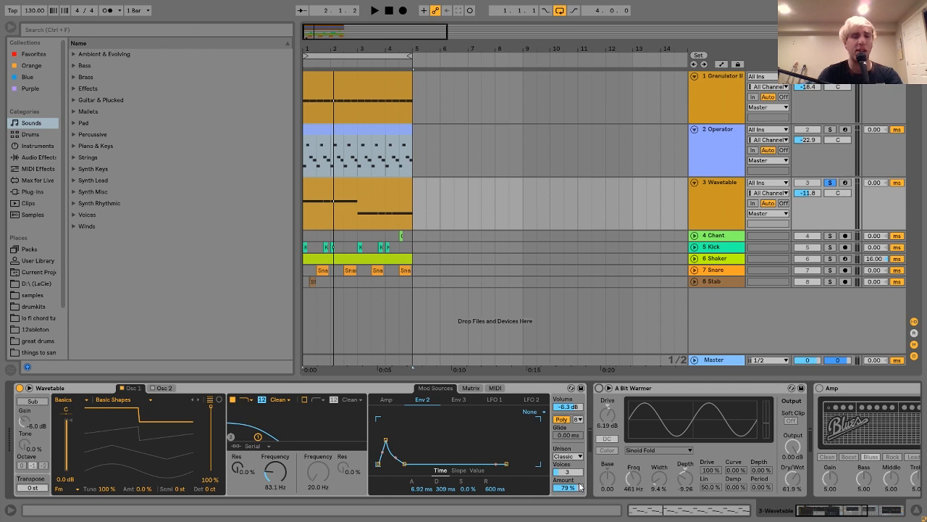
pyautogui.hscroll(5, 579, 487)
pyautogui.press('space')
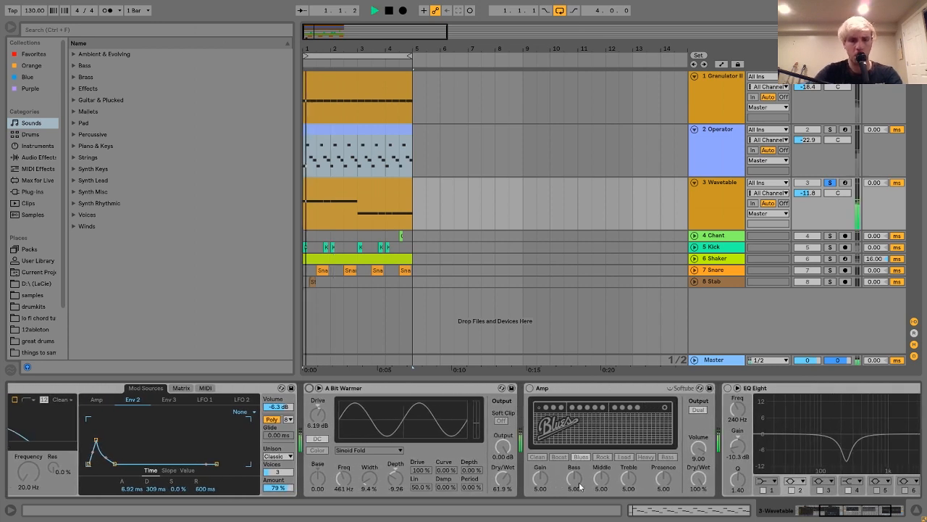
pyautogui.hscroll(-2, 580, 487)
pyautogui.hscroll(-3, 580, 486)
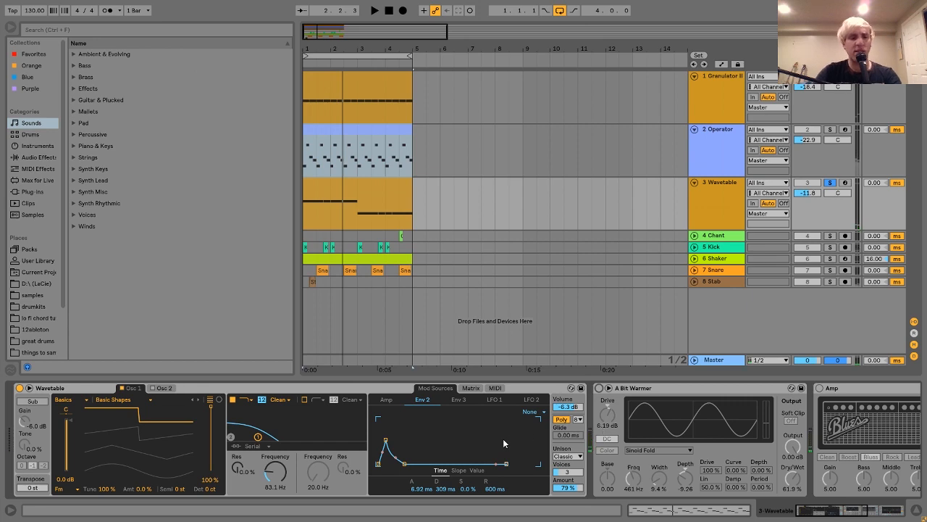
# Step: Re-enable the A Bit Warmer effect on the Wavetable track and audition the result
pyautogui.hscroll(5, 615, 439)
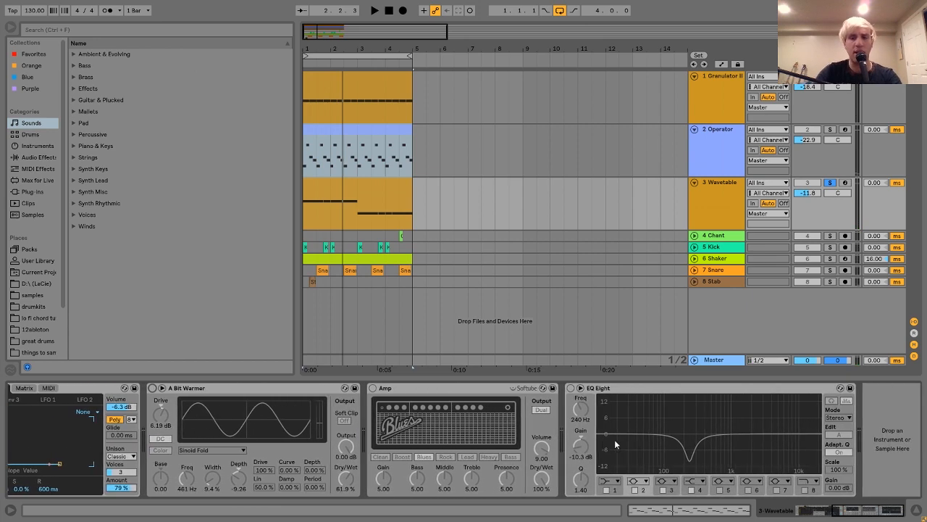
pyautogui.click(150, 388)
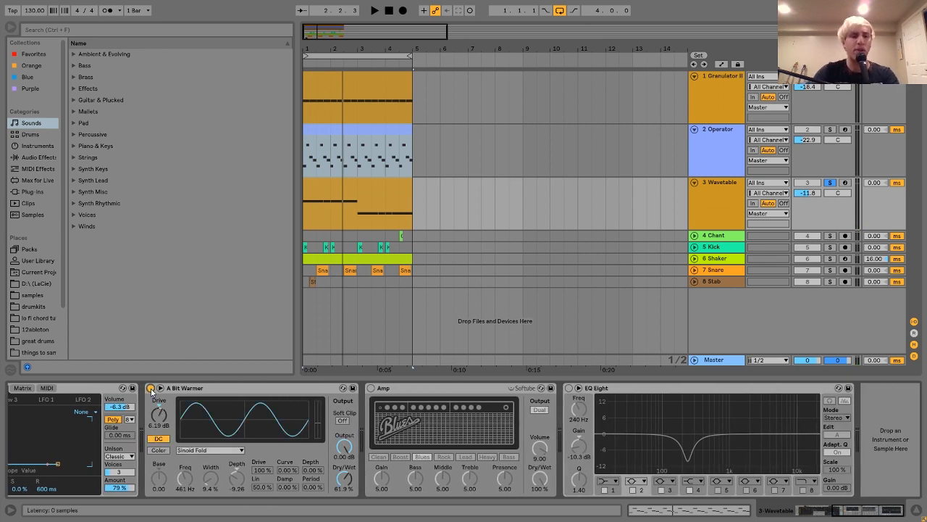
pyautogui.click(174, 391)
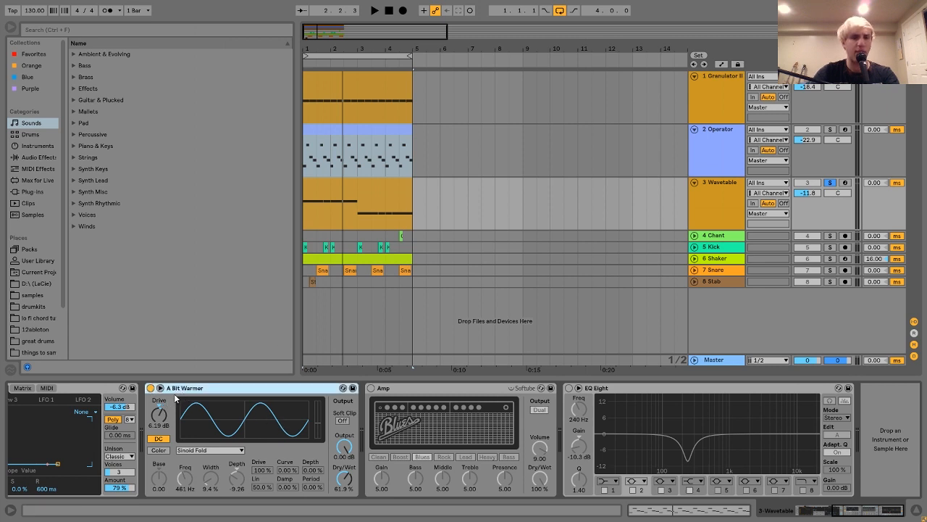
pyautogui.click(388, 105)
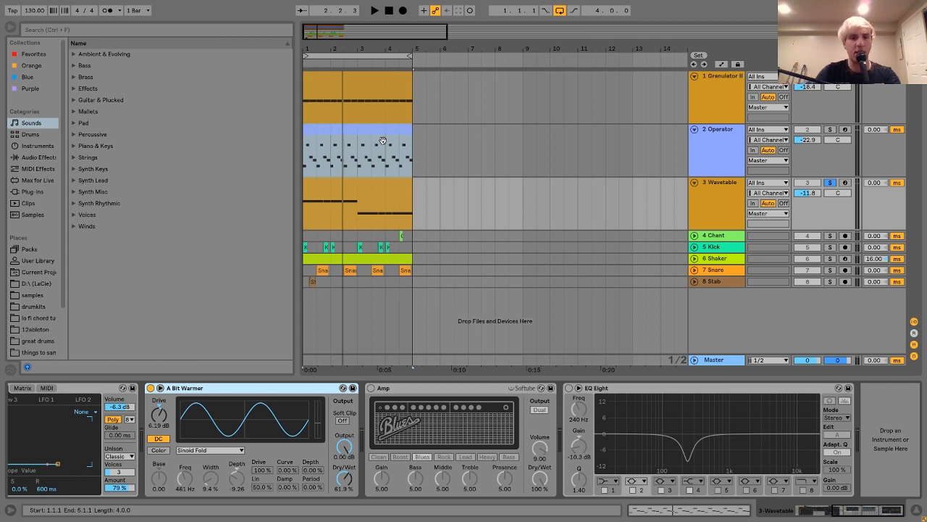
pyautogui.press('space')
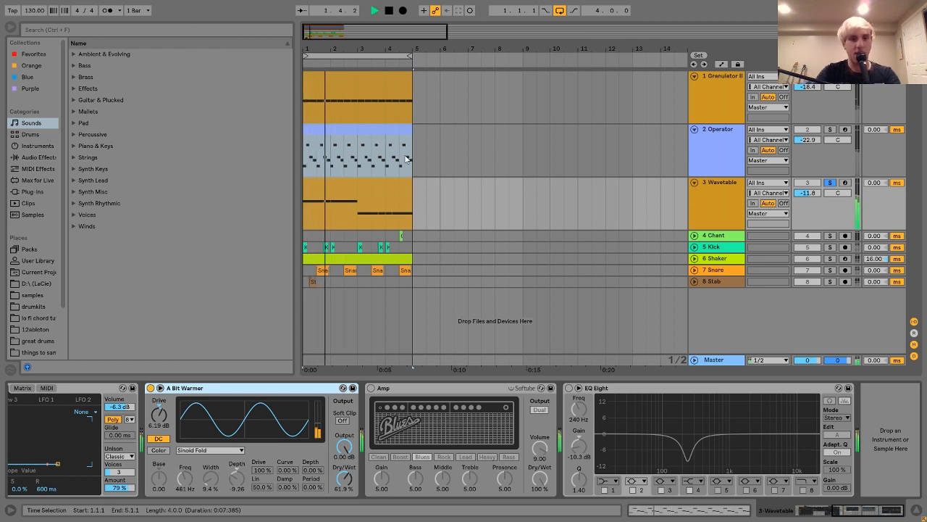
pyautogui.press('space')
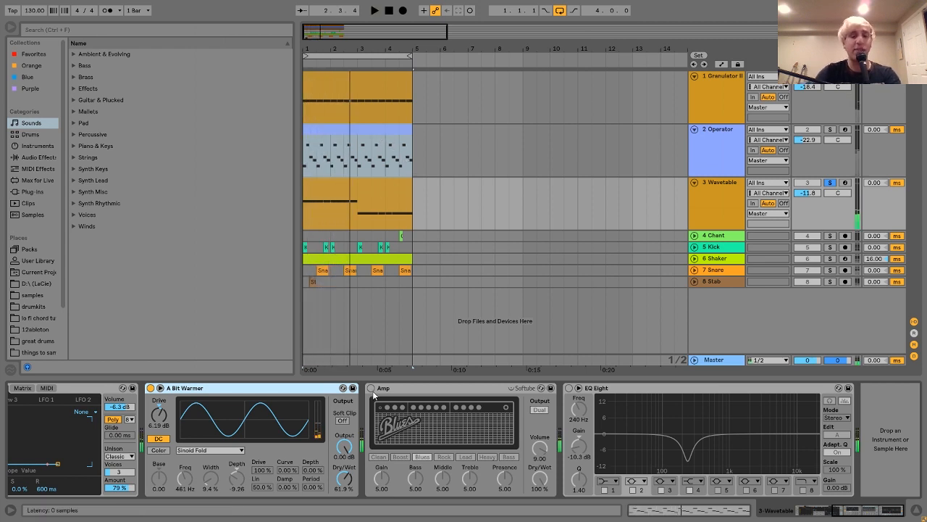
# Step: Re-enable the Amp effect after A Bit Warmer and play the track to hear its effect
pyautogui.click(371, 388)
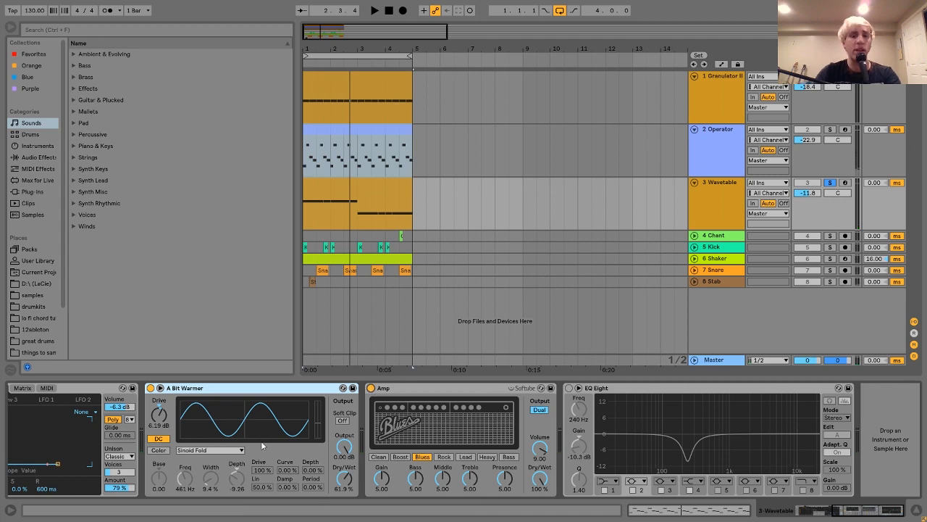
pyautogui.click(401, 389)
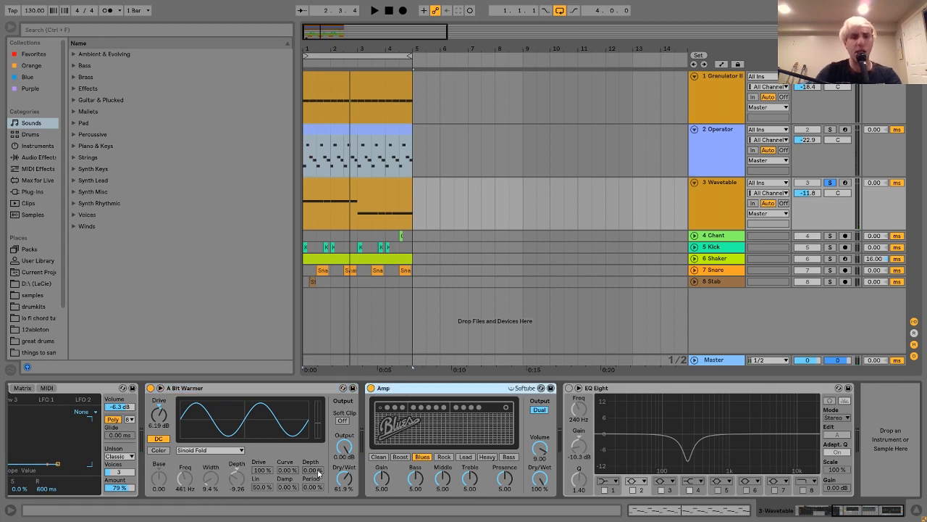
pyautogui.hscroll(-5, 427, 395)
pyautogui.hscroll(5, 427, 396)
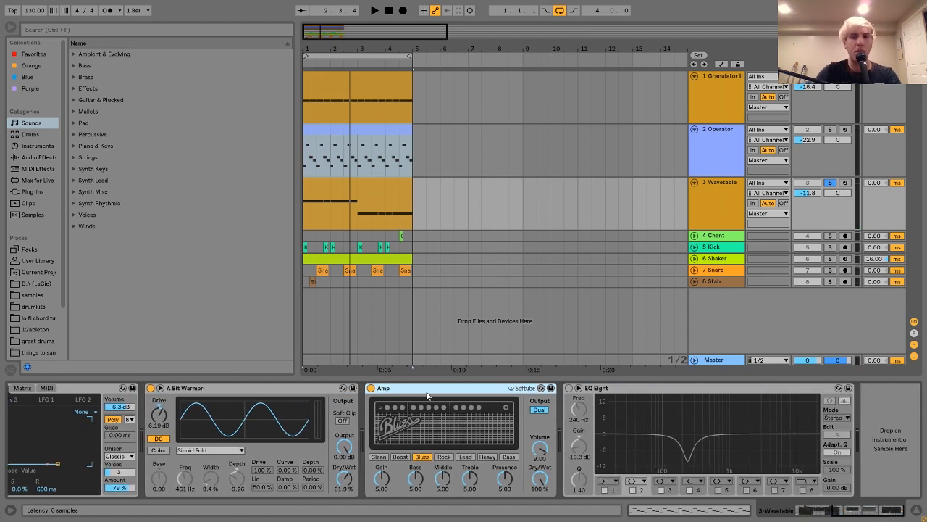
pyautogui.hscroll(-4, 427, 394)
pyautogui.hscroll(4, 300, 442)
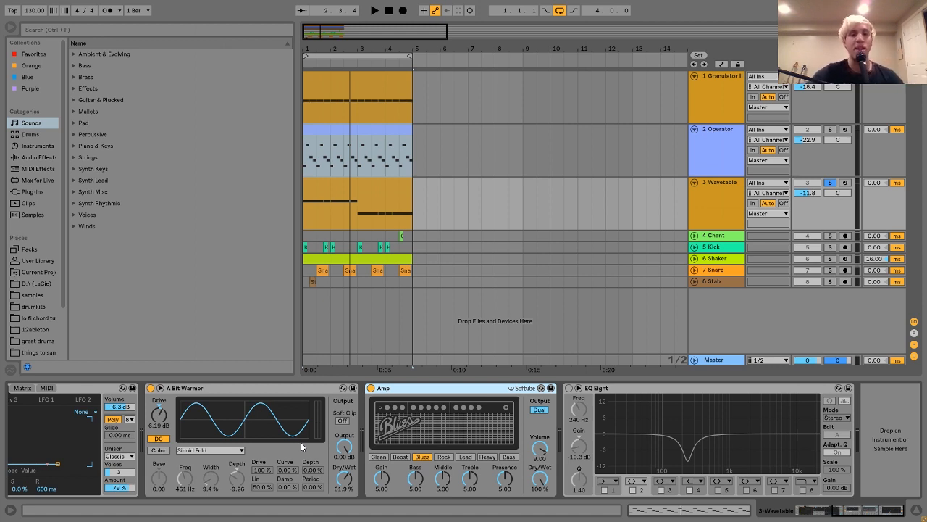
pyautogui.press('space')
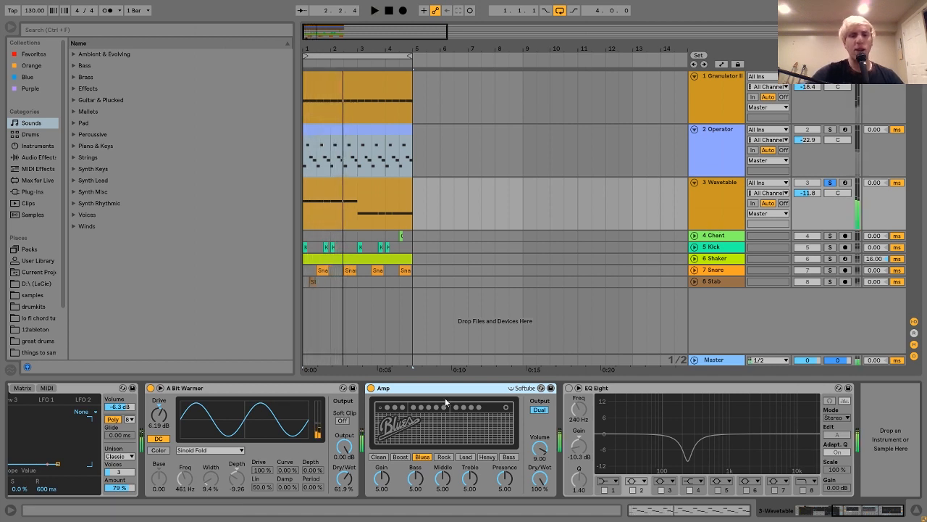
pyautogui.press('space')
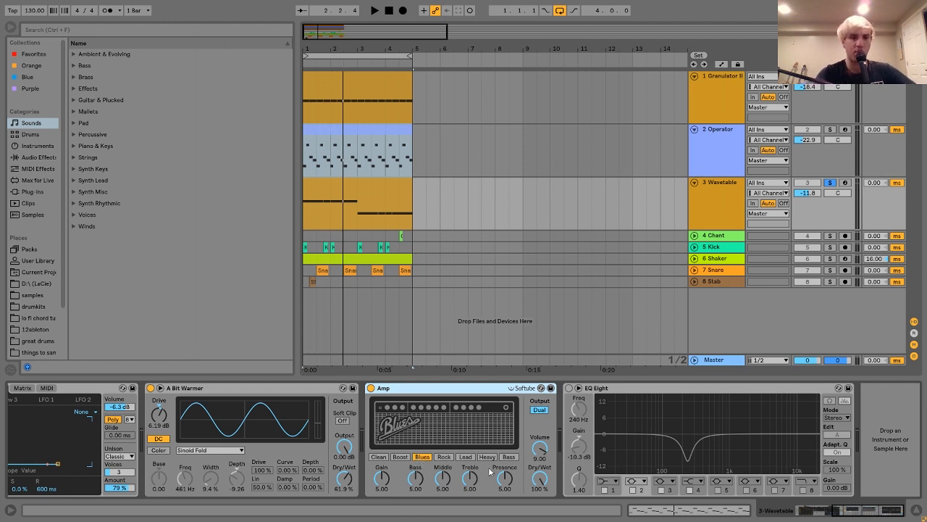
# Step: Compare the Amp's Mono output with Dual during playback, finishing on Dual
pyautogui.click(538, 411)
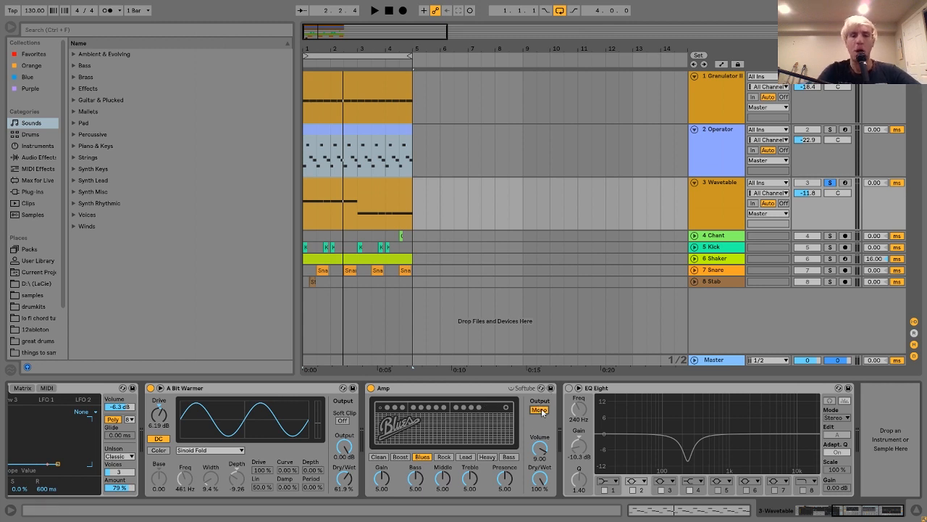
pyautogui.press('space')
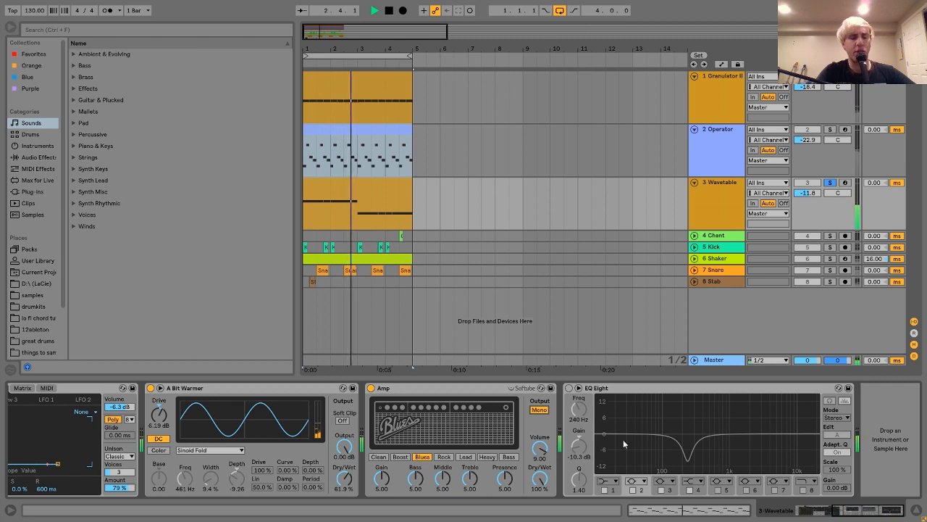
pyautogui.click(540, 410)
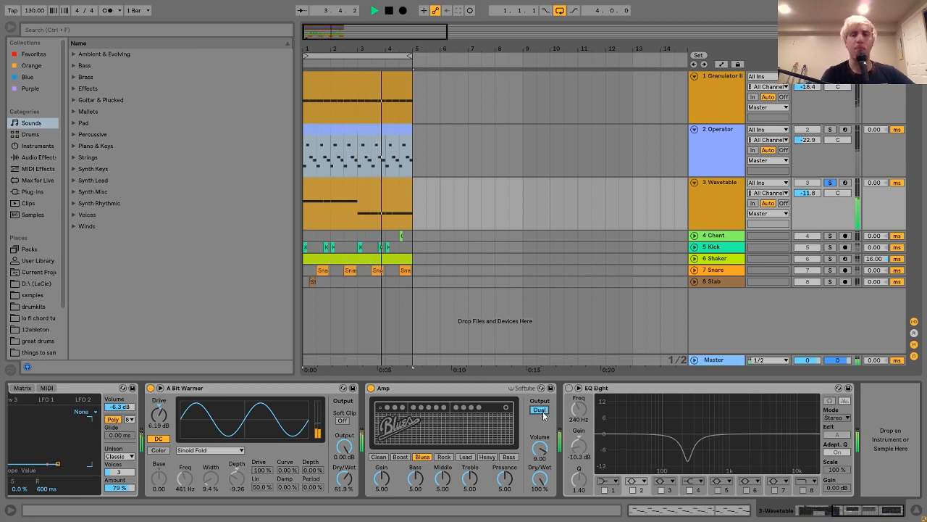
pyautogui.press('space')
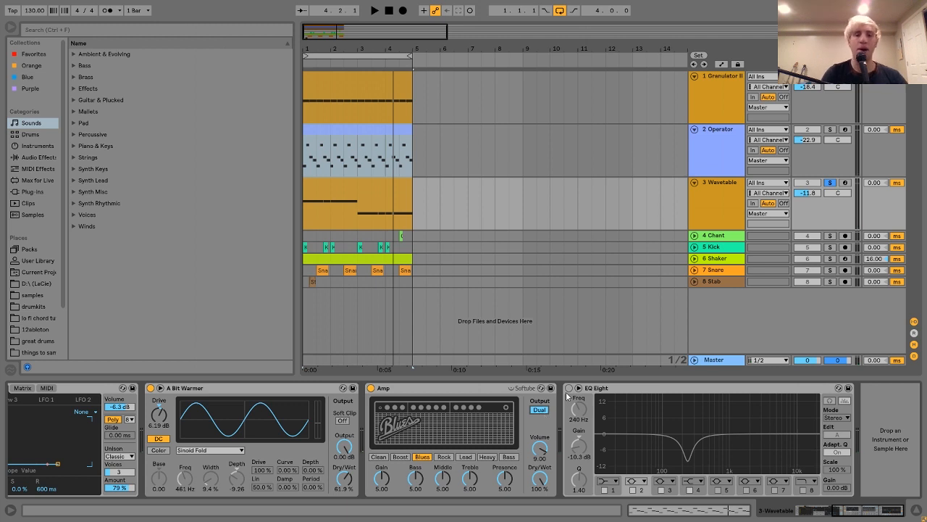
# Step: Re-enable EQ Eight at the end of the Wavetable chain and audition its cut
pyautogui.click(569, 389)
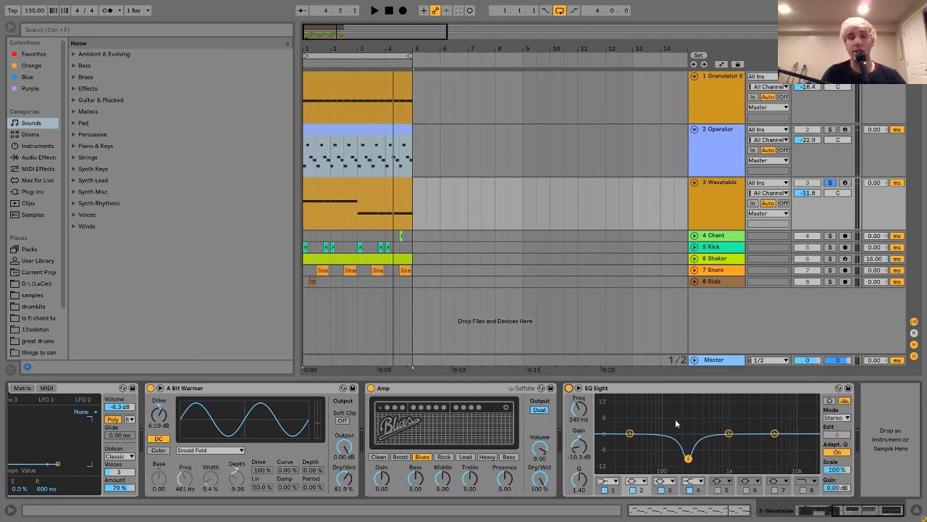
pyautogui.press('space')
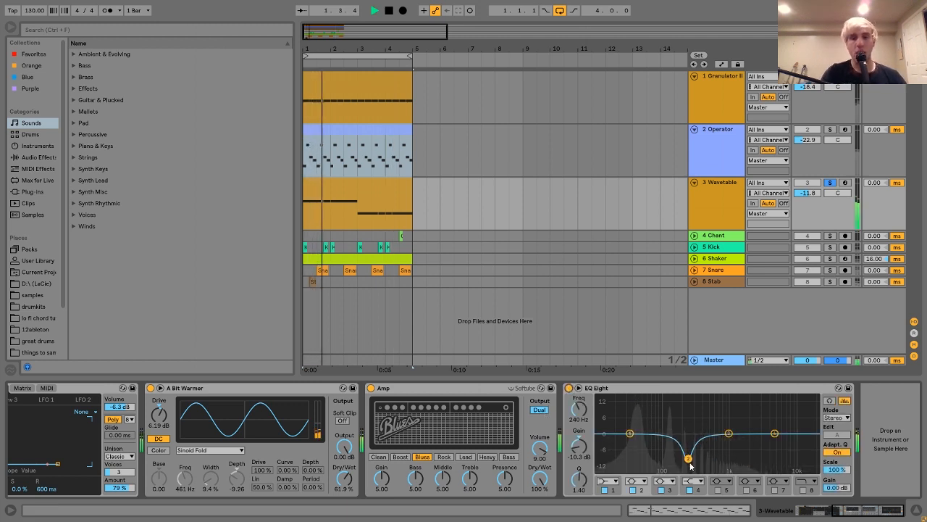
pyautogui.press('space')
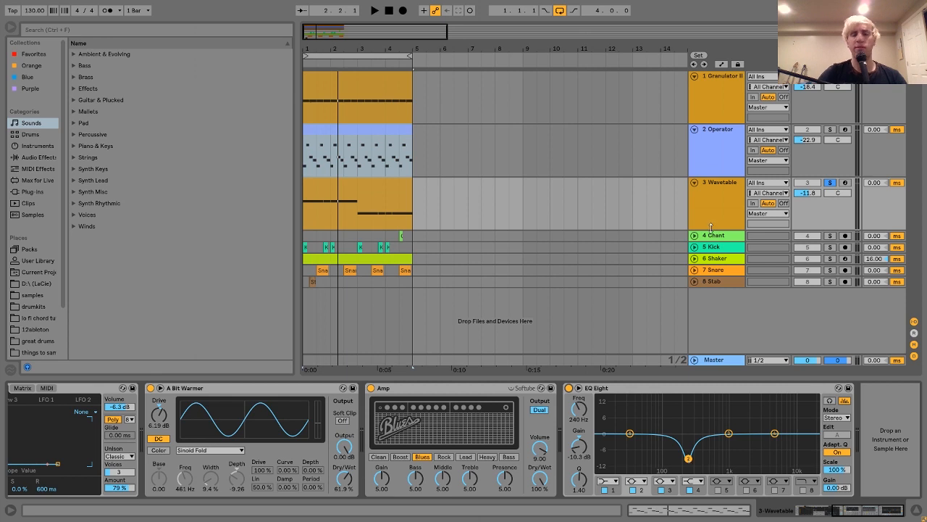
# Step: Move the Stab track up to sit directly below Chant, and solo the Chant track
pyautogui.click(717, 281)
pyautogui.moveTo(716, 247); pyautogui.dragTo(718, 245)
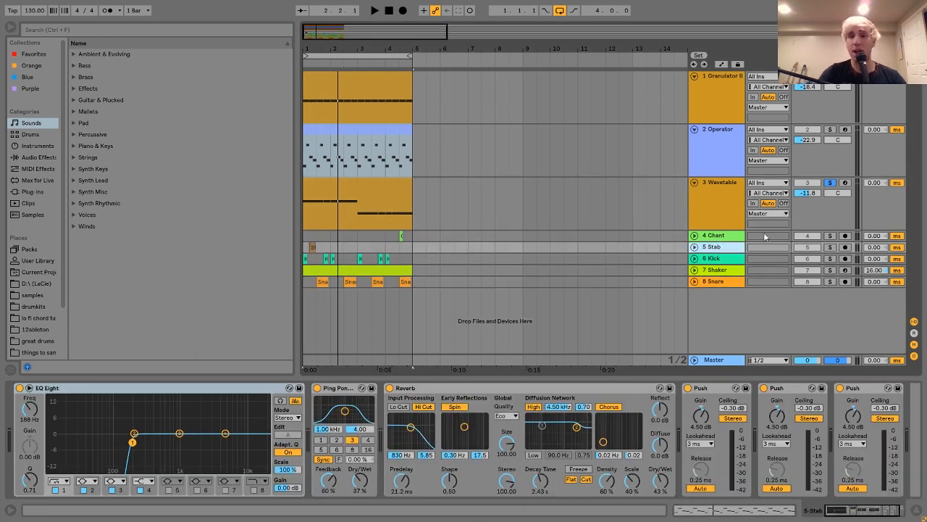
pyautogui.click(831, 236)
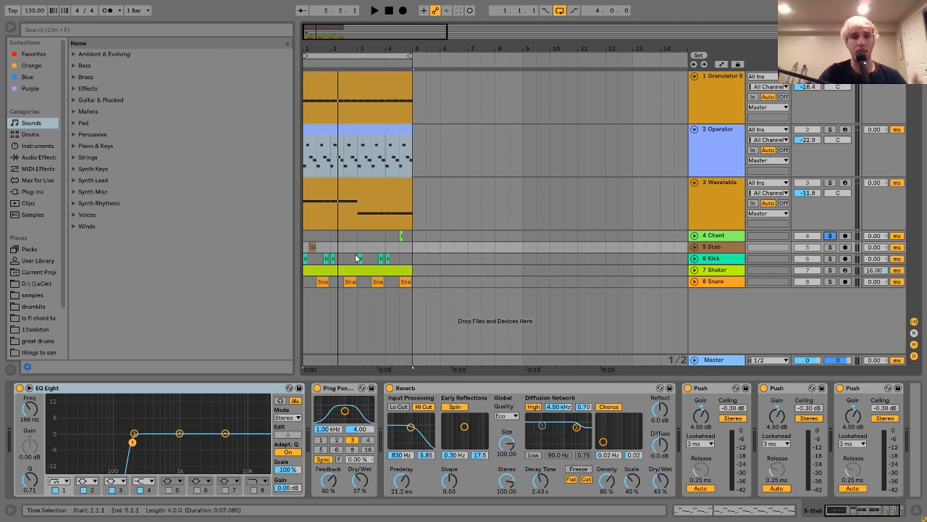
# Step: Audition the Chant clip from 4.3.1 and expand its track to show the waveform
pyautogui.click(398, 236)
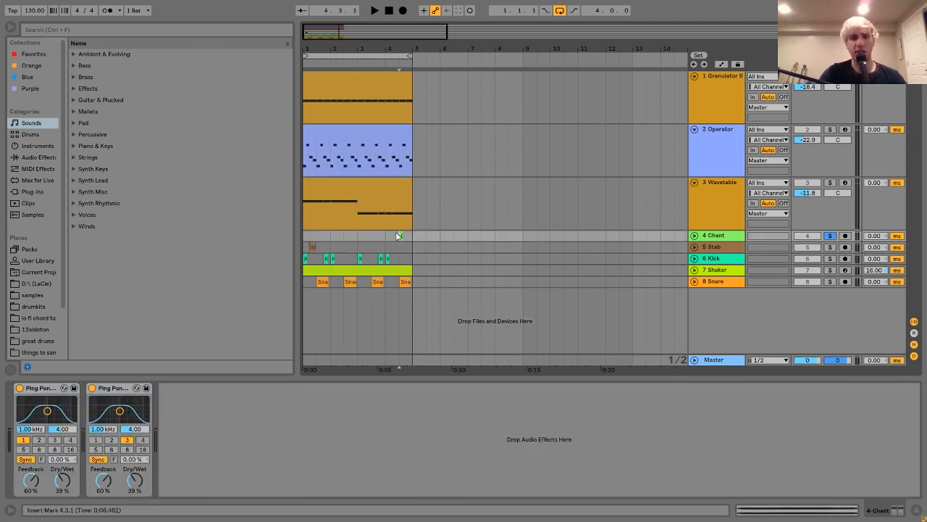
pyautogui.press('space')
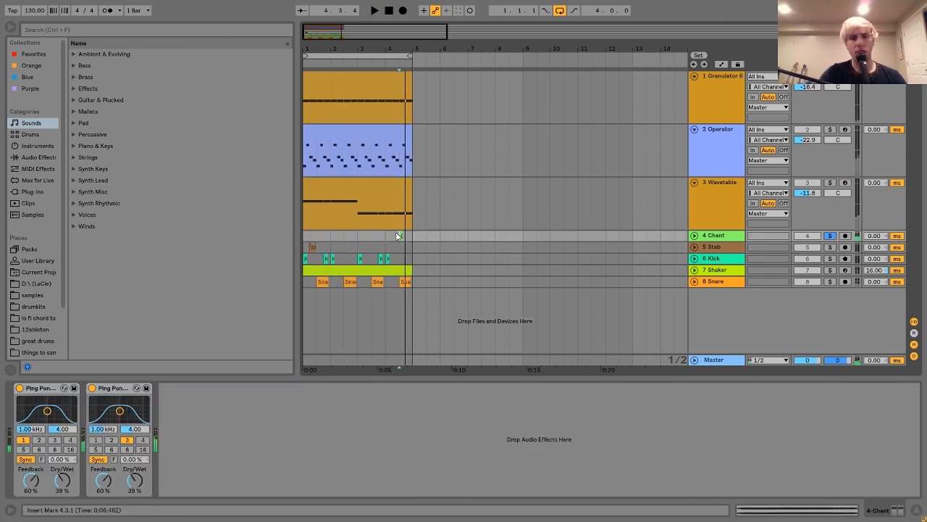
pyautogui.click(694, 235)
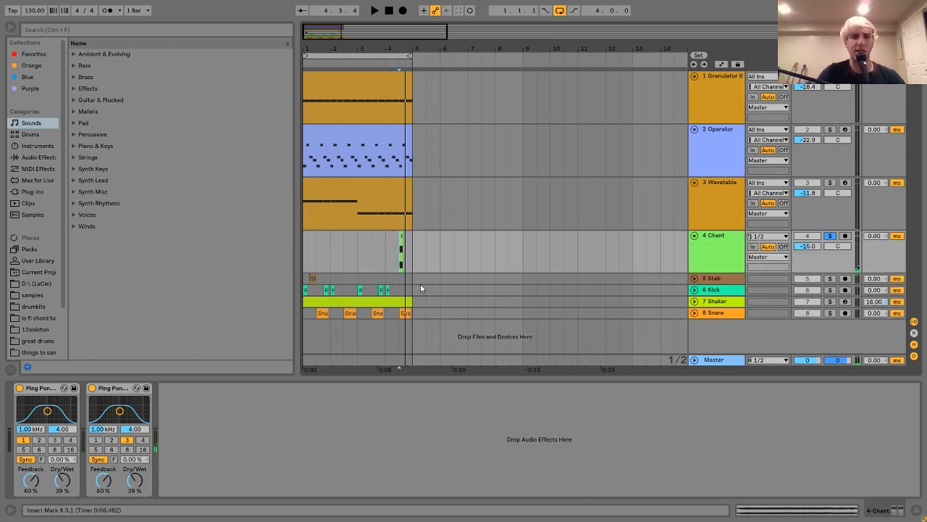
# Step: Bypass both Ping Pong Delays on the Chant track, then switch only the first one back on
pyautogui.click(93, 389)
pyautogui.click(20, 387)
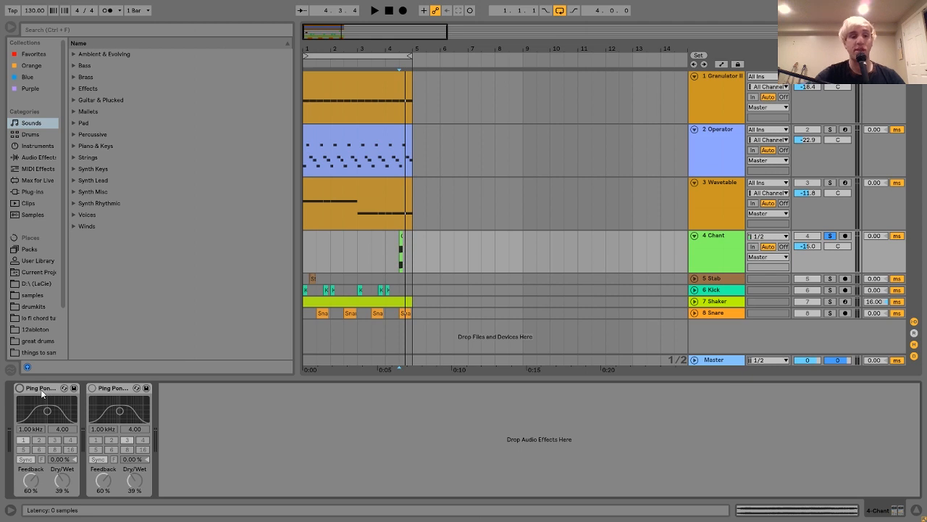
pyautogui.click(20, 388)
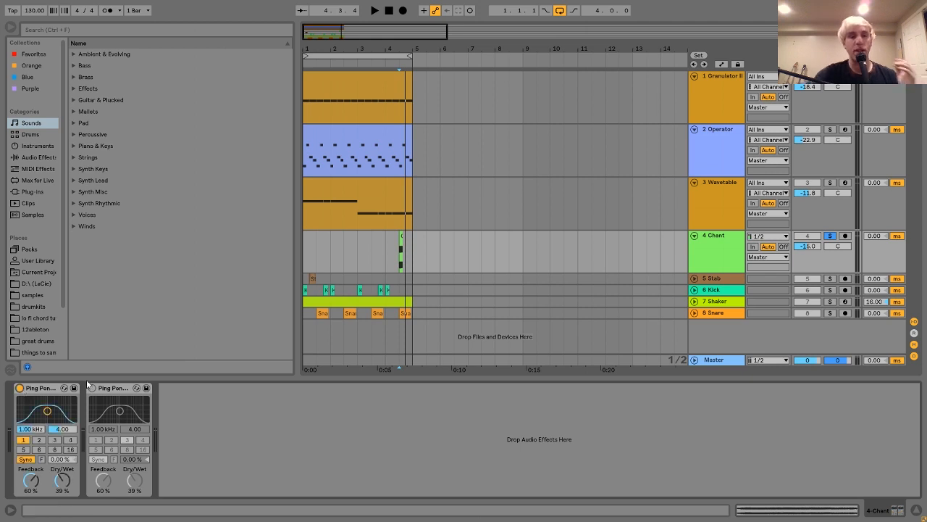
# Step: Turn off the arrangement loop and re-enable the second Ping Pong Delay on the Chant track
pyautogui.click(561, 11)
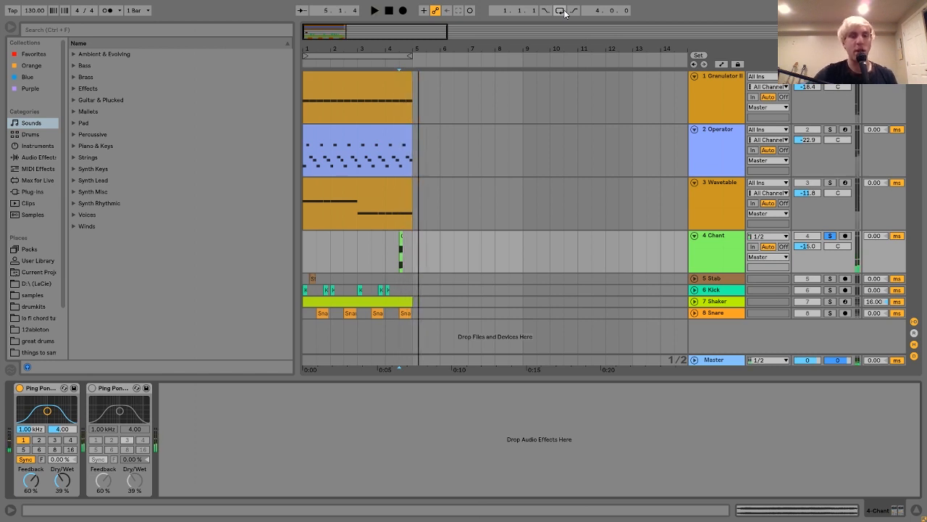
pyautogui.click(92, 389)
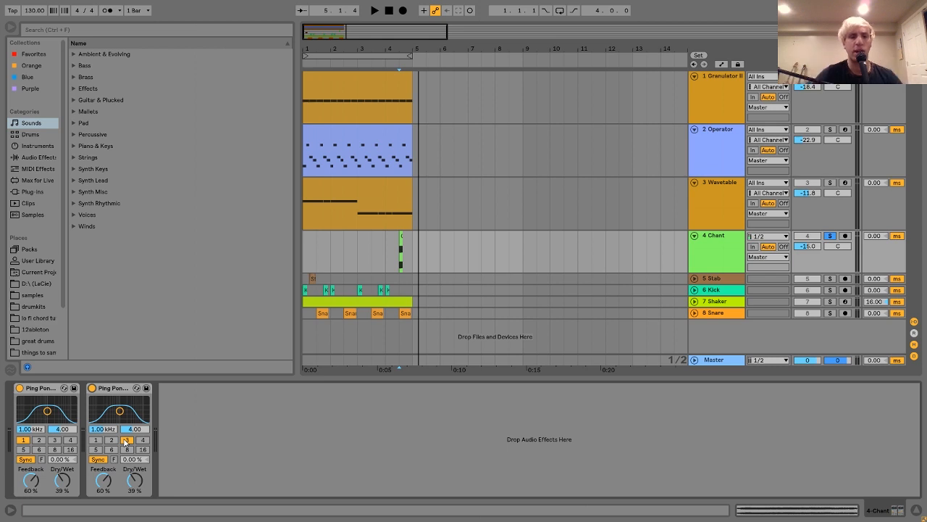
pyautogui.click(42, 390)
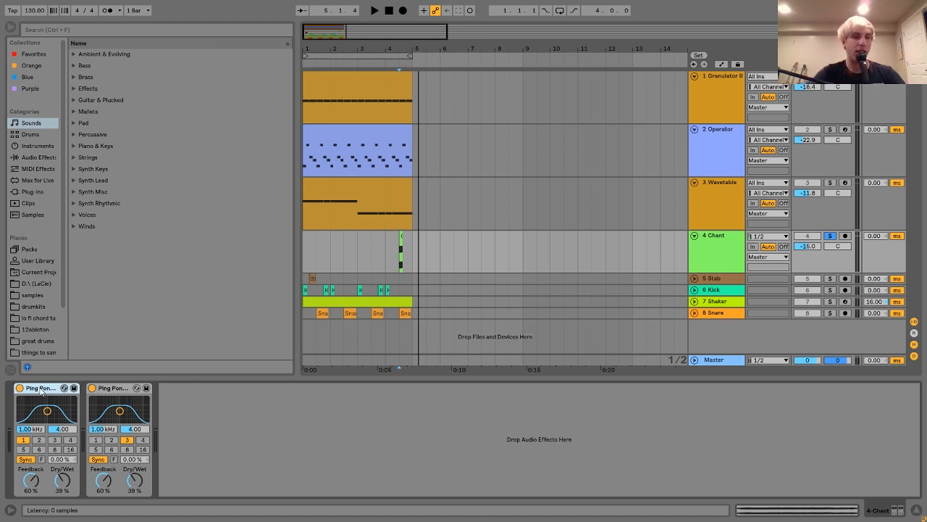
pyautogui.click(91, 396)
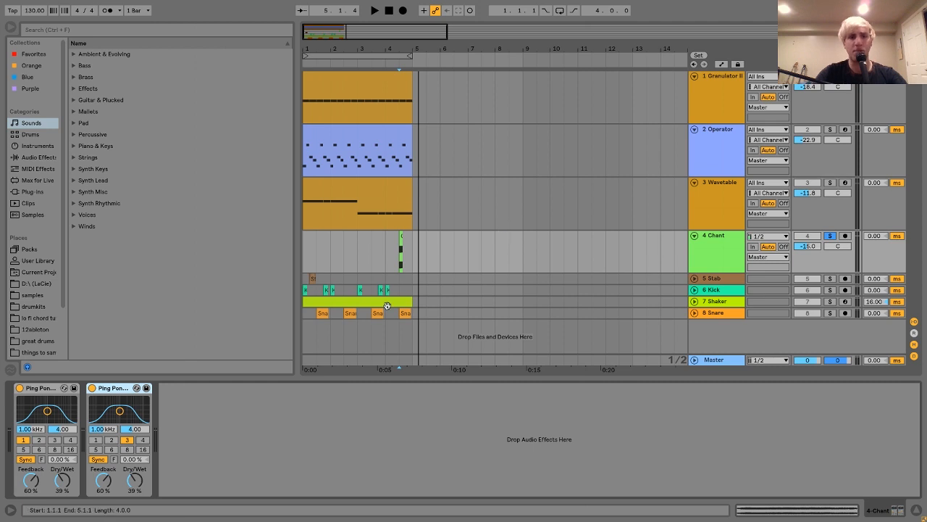
# Step: Solo the Stab track and audition it from 1.2.1
pyautogui.click(306, 279)
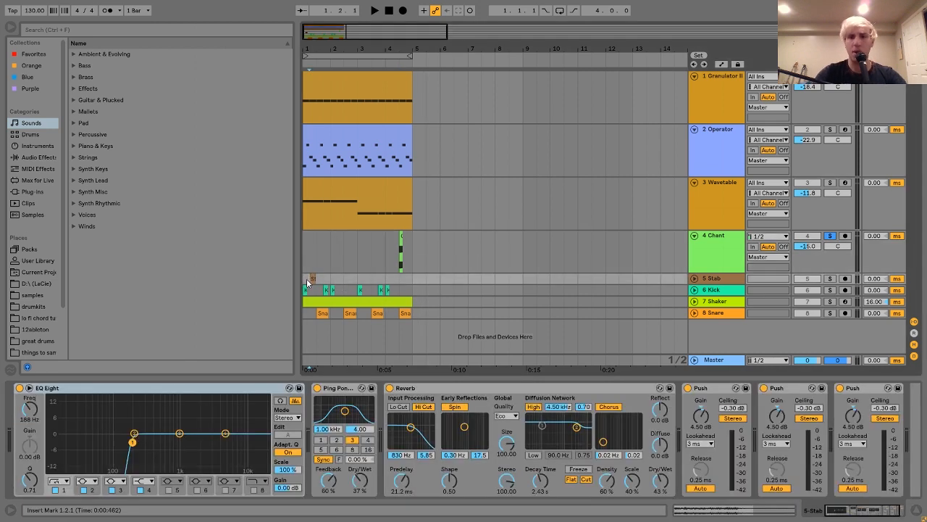
pyautogui.click(830, 278)
pyautogui.press('space')
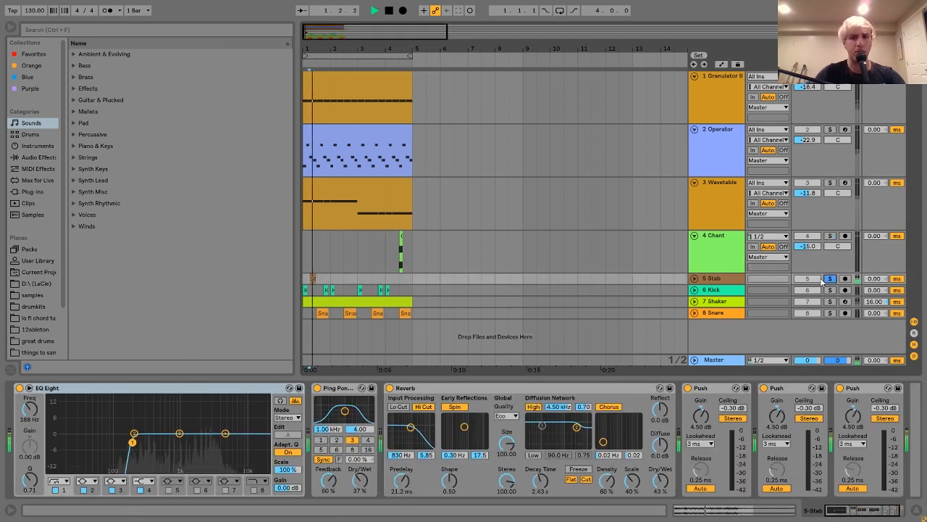
pyautogui.press('space')
# Step: Expand the Stab track, replay its sound, and select the Stab clip for a close look at its waveform
pyautogui.click(694, 279)
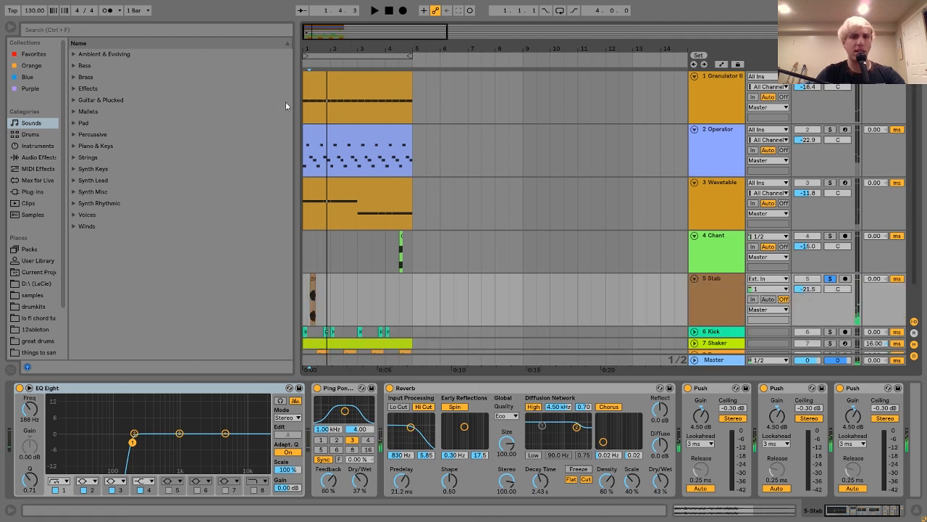
pyautogui.press('space')
pyautogui.press('space')
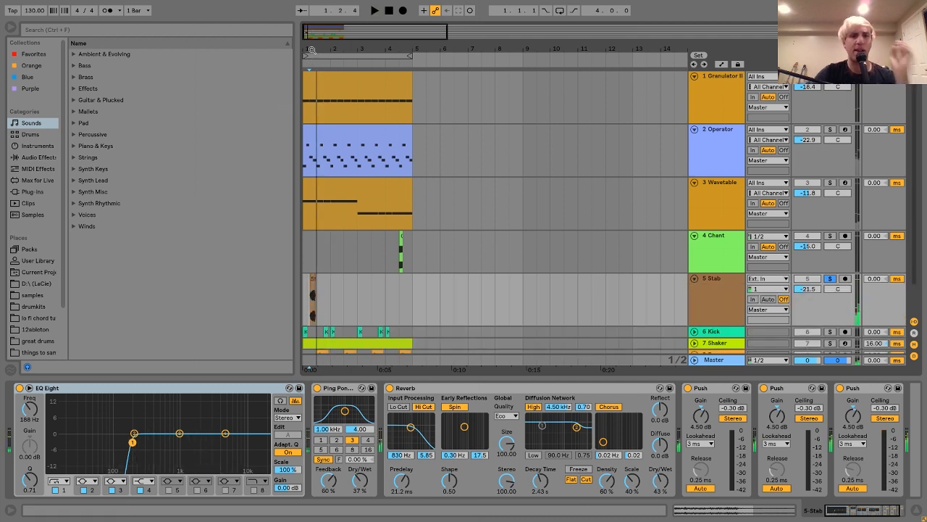
pyautogui.moveTo(310, 49); pyautogui.dragTo(310, 112)
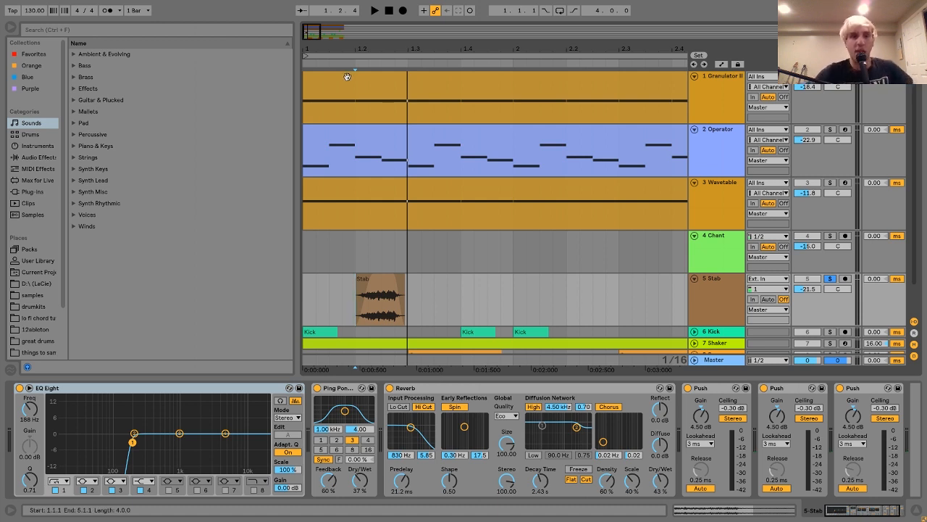
pyautogui.click(378, 293)
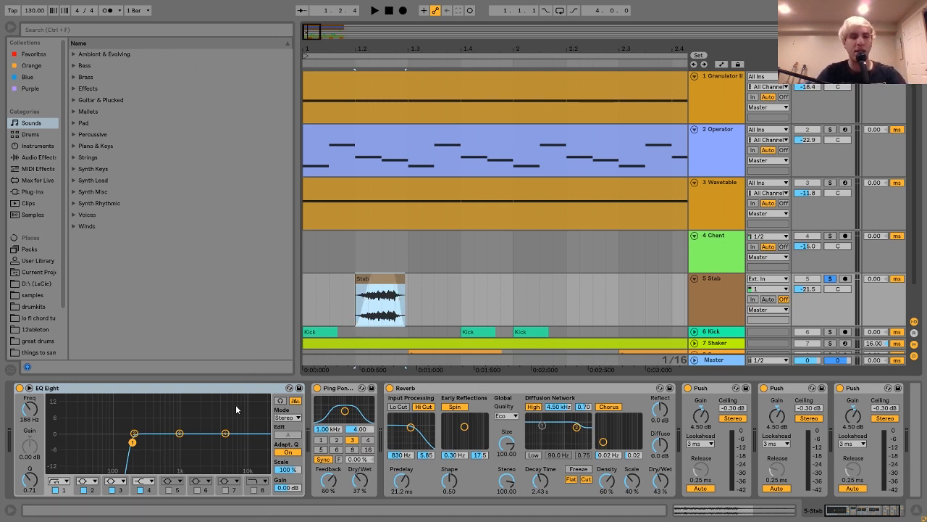
# Step: Bypass the three Push limiters, Reverb, Ping Pong Delay and EQ Eight on the Stab track, and play the dry clip
pyautogui.click(346, 389)
pyautogui.hscroll(2, 542, 428)
pyautogui.click(791, 388)
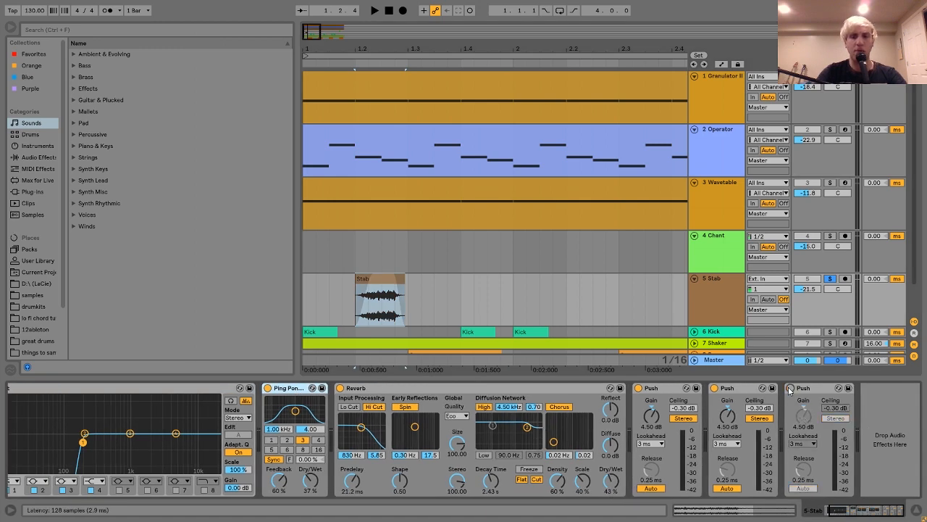
pyautogui.hscroll(-2, 768, 405)
pyautogui.click(764, 388)
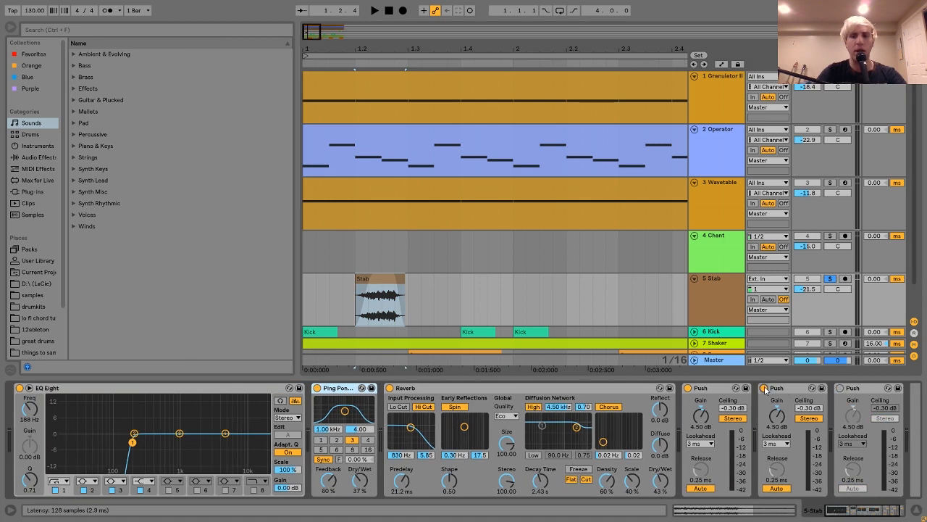
pyautogui.click(688, 388)
pyautogui.click(390, 387)
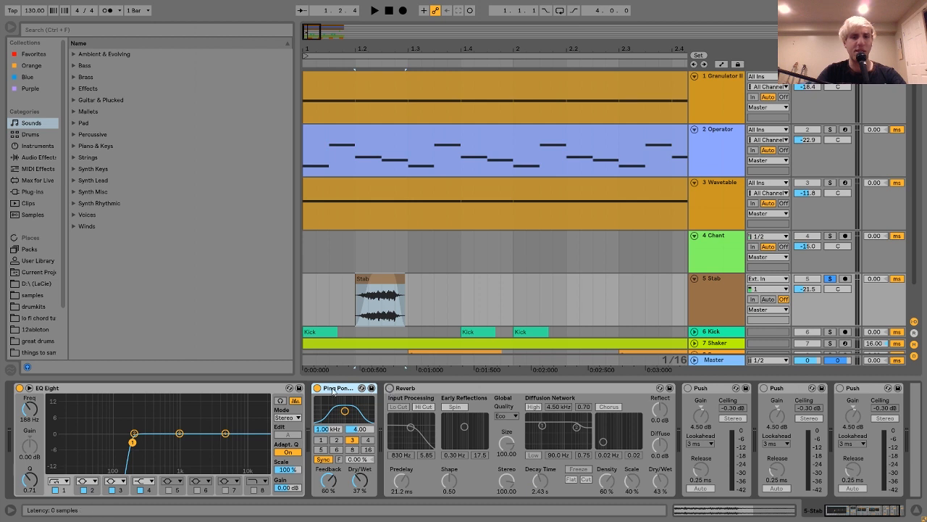
pyautogui.click(317, 387)
pyautogui.click(19, 388)
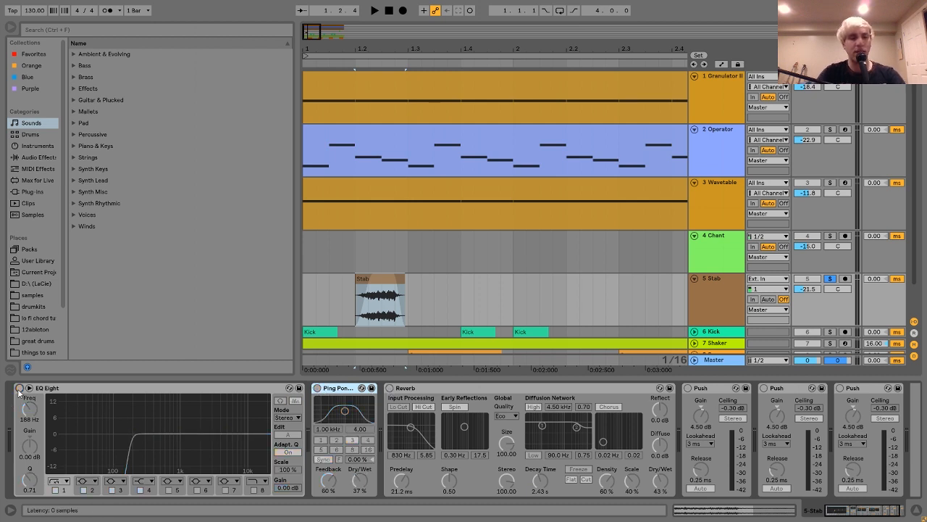
pyautogui.press('space')
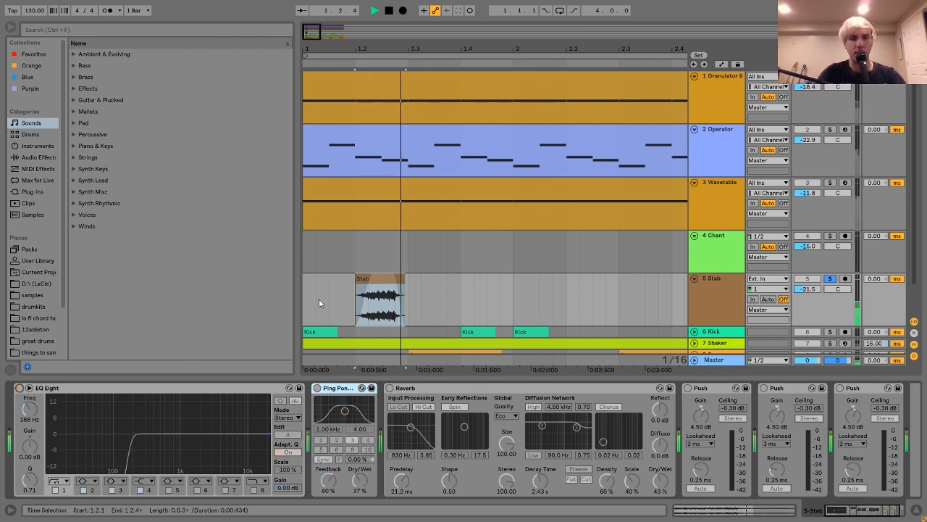
pyautogui.press('space')
# Step: Reveal the Stab clip's source file in the browser, then return to the Max for Live category
pyautogui.rightClick(392, 284)
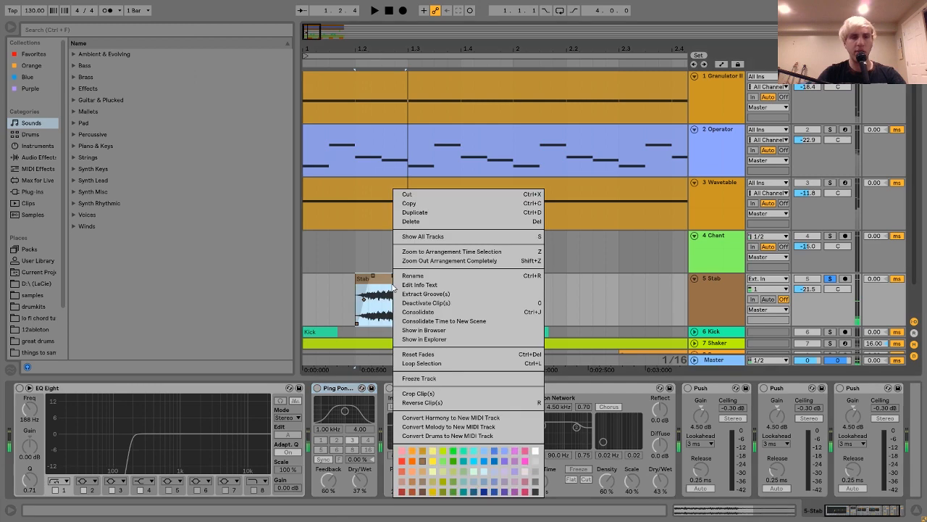
pyautogui.click(435, 329)
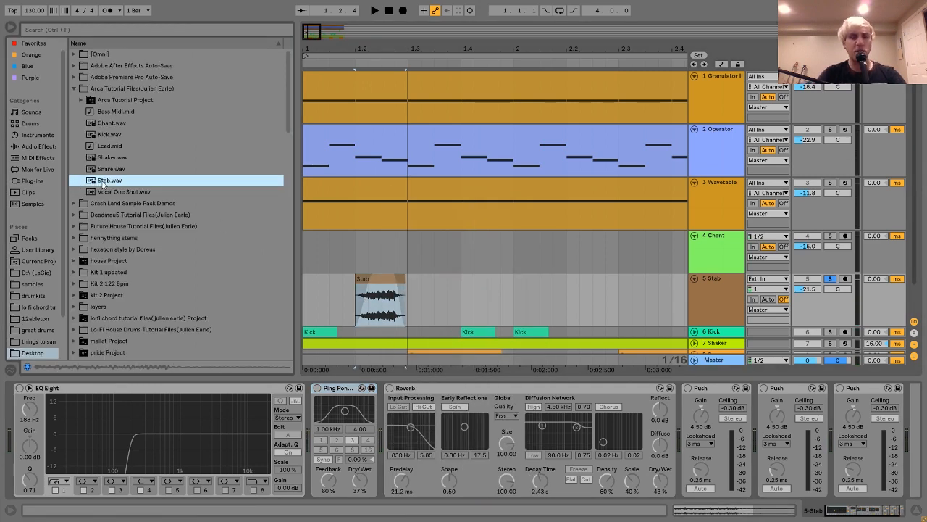
pyautogui.click(35, 171)
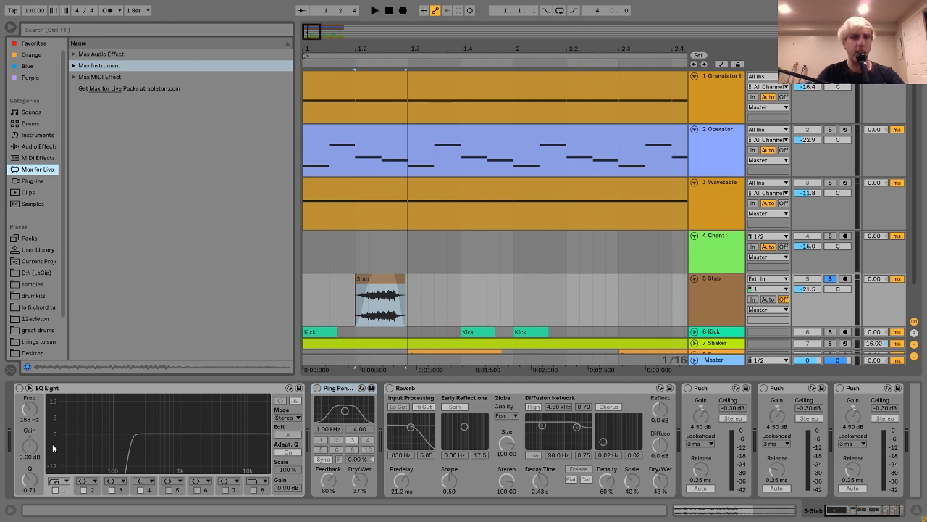
# Step: Re-enable EQ Eight on the Stab track and audition the result
pyautogui.click(19, 388)
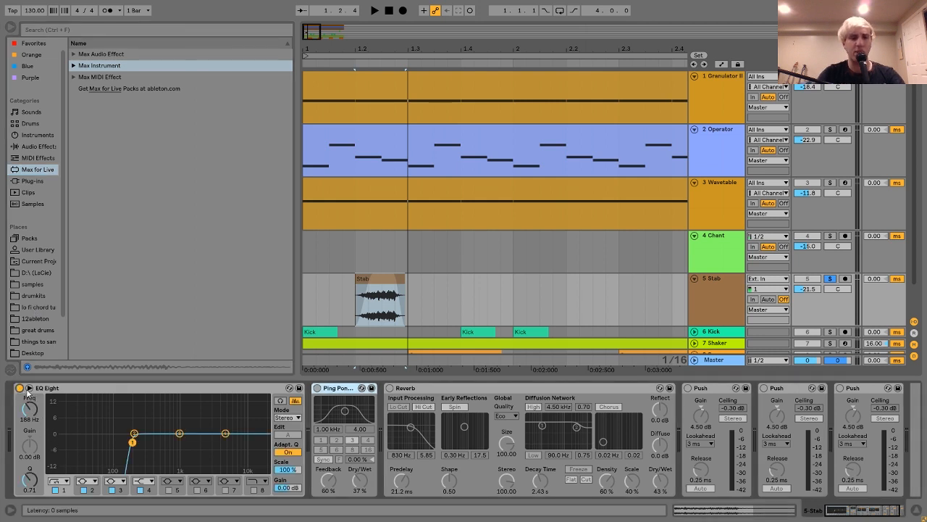
pyautogui.press('space')
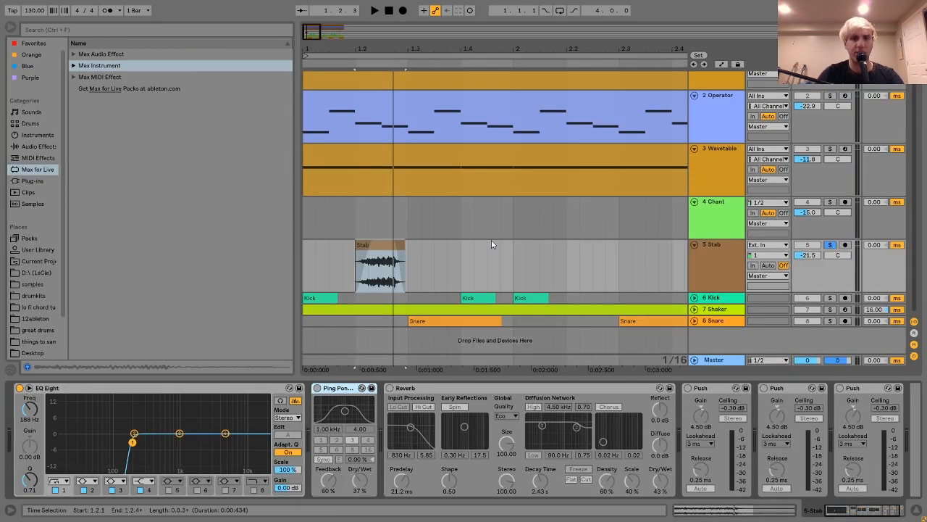
pyautogui.scroll(2, 491, 240)
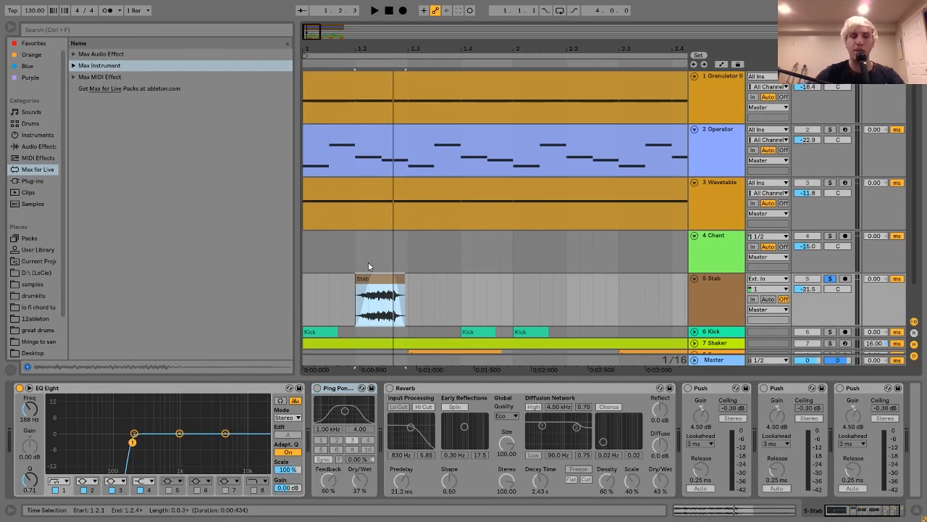
pyautogui.scroll(-2, 368, 267)
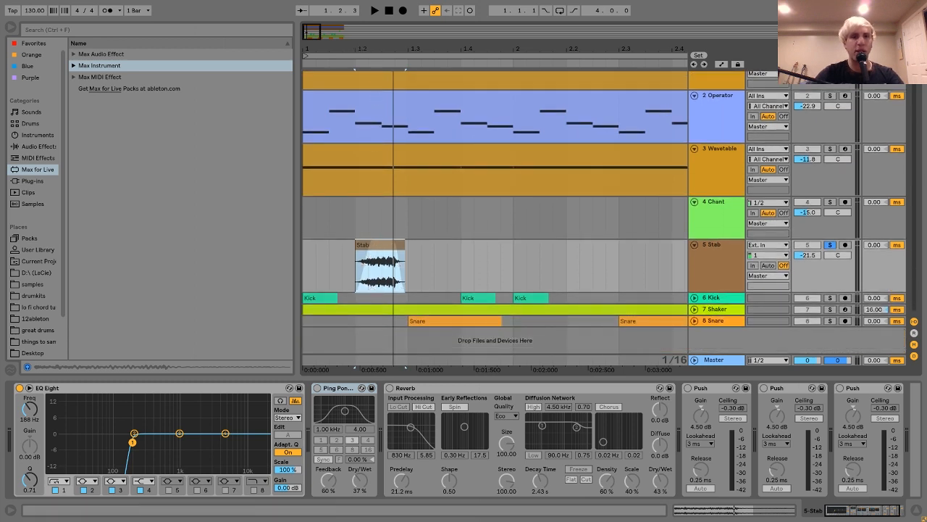
pyautogui.moveTo(357, 48); pyautogui.dragTo(357, 73)
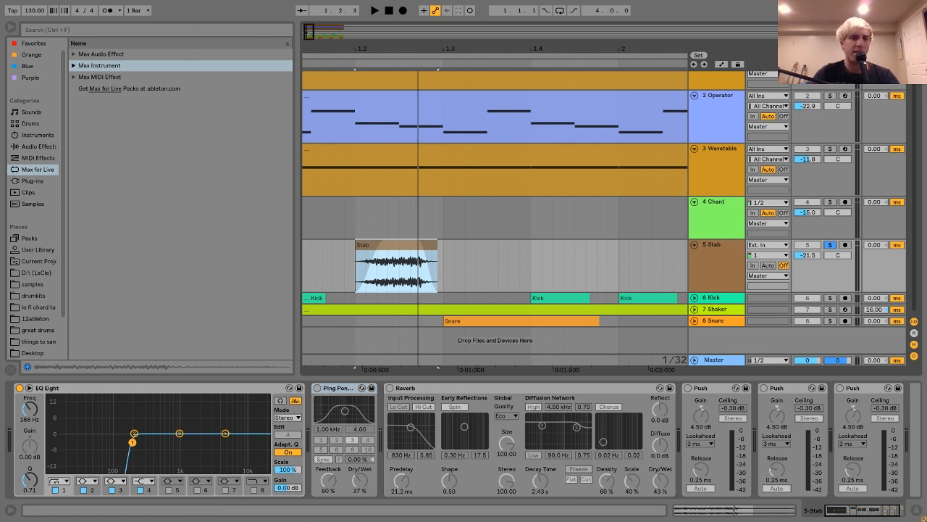
pyautogui.moveTo(354, 54); pyautogui.dragTo(330, 50)
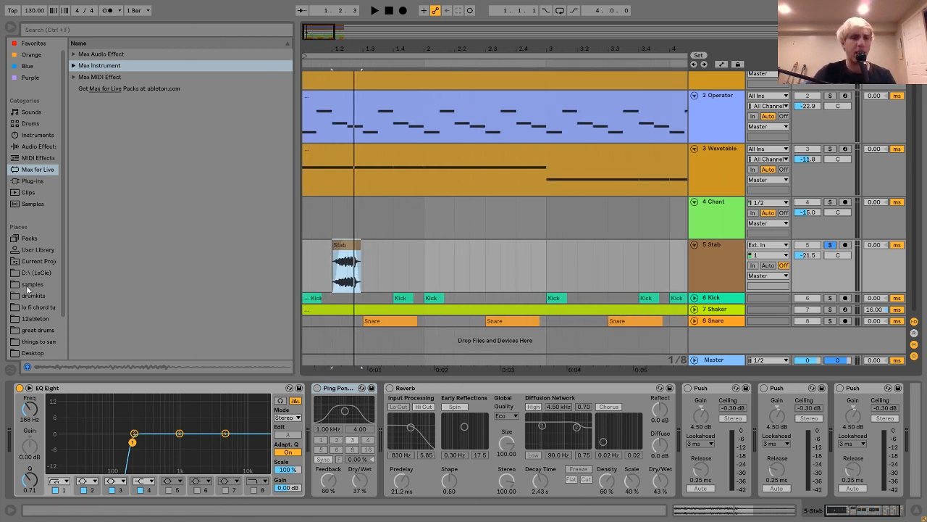
# Step: Browse the Desktop's Arca tutorial files folder and select the Stab.wav sample
pyautogui.click(35, 352)
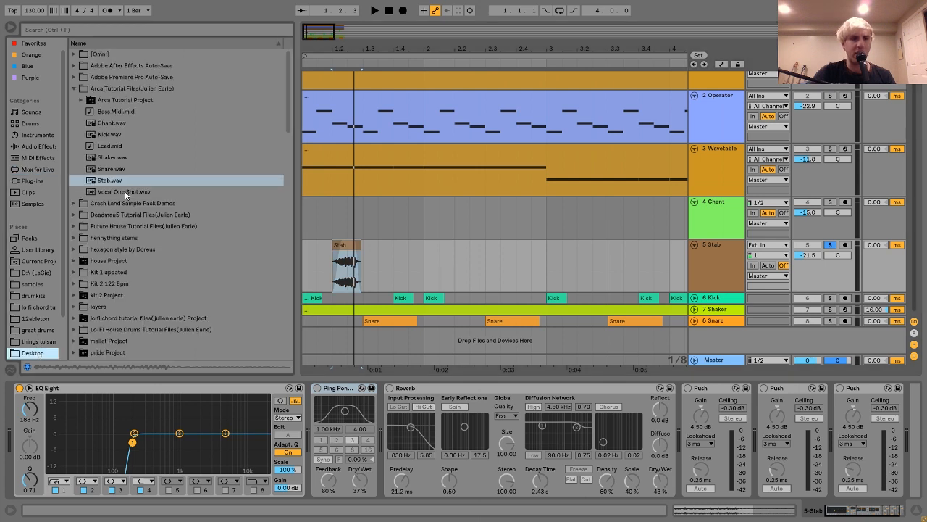
pyautogui.click(27, 171)
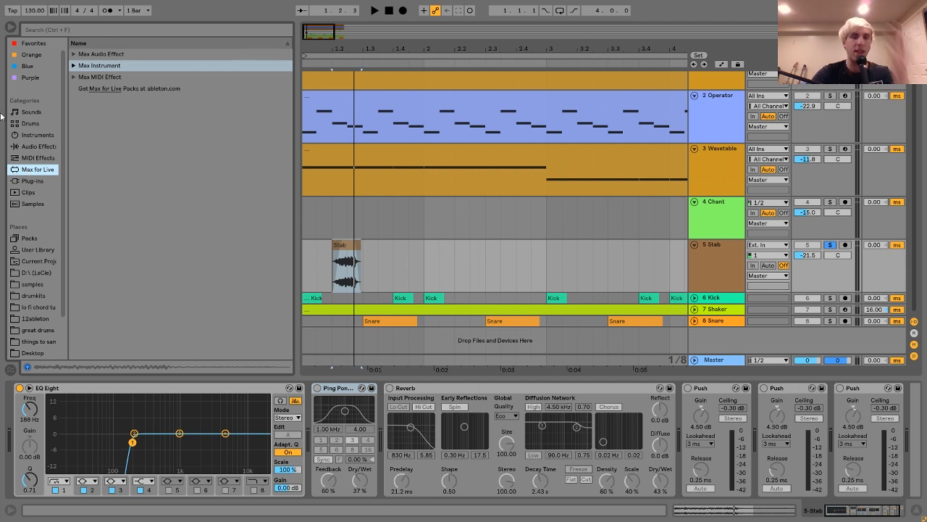
pyautogui.moveTo(337, 48); pyautogui.dragTo(336, 46)
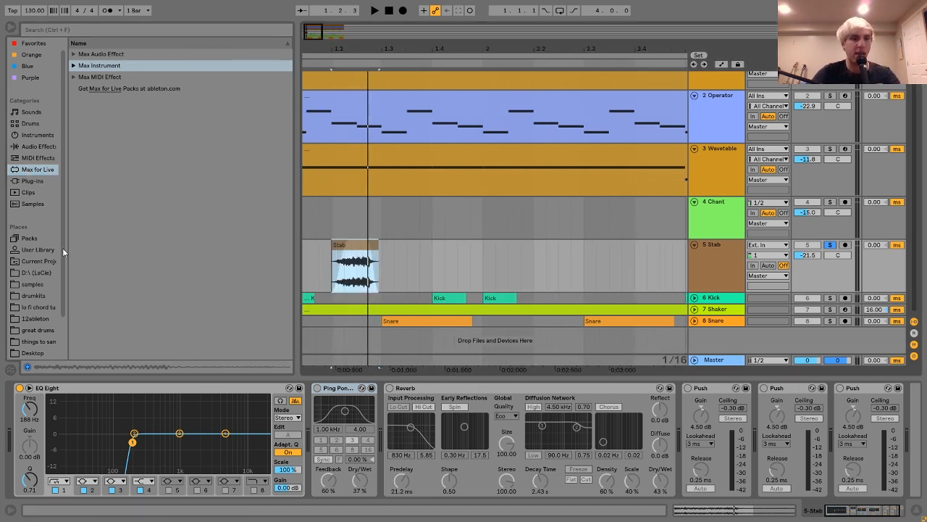
pyautogui.click(35, 352)
pyautogui.click(102, 181)
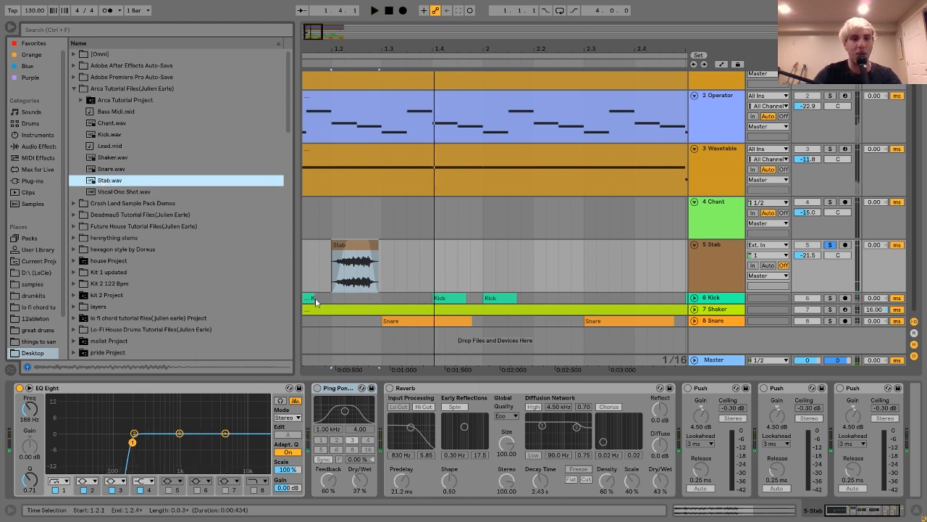
# Step: Play the Stab clip with only EQ Eight active, then preview the original Stab.wav for comparison
pyautogui.click(370, 243)
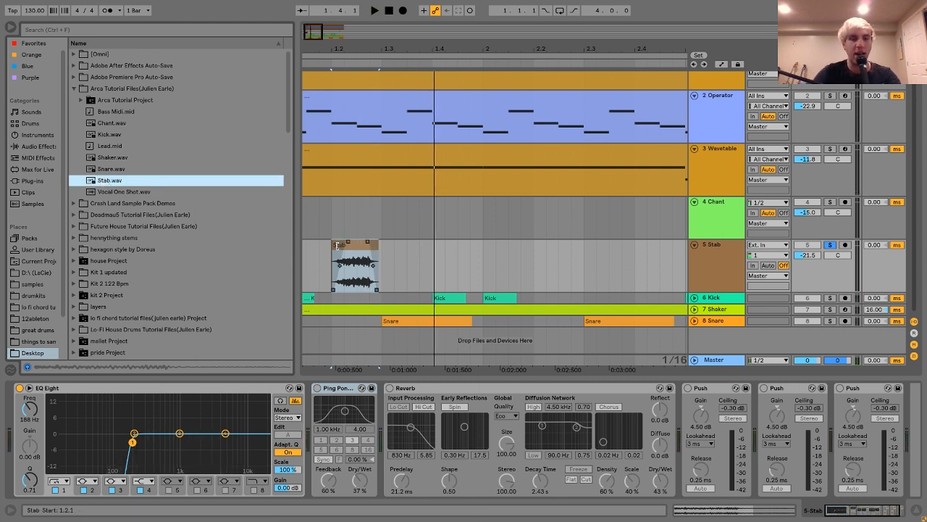
pyautogui.click(337, 246)
pyautogui.press('space')
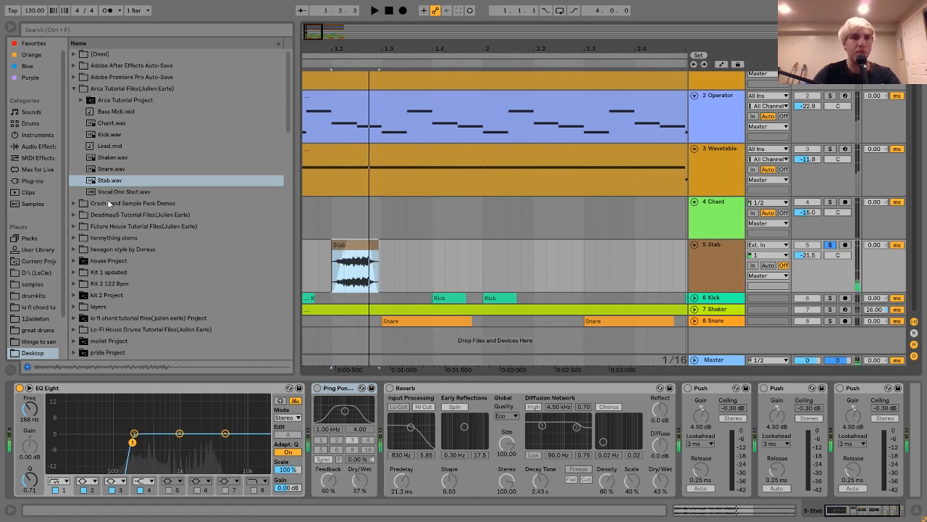
pyautogui.click(101, 181)
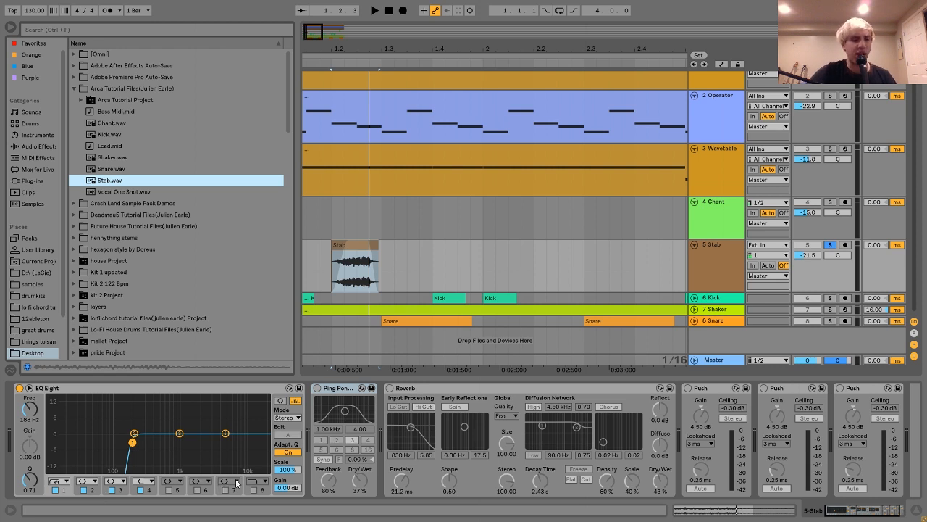
# Step: Re-enable Ping Pong Delay and Reverb on the Stab track
pyautogui.scroll(-2, 132, 472)
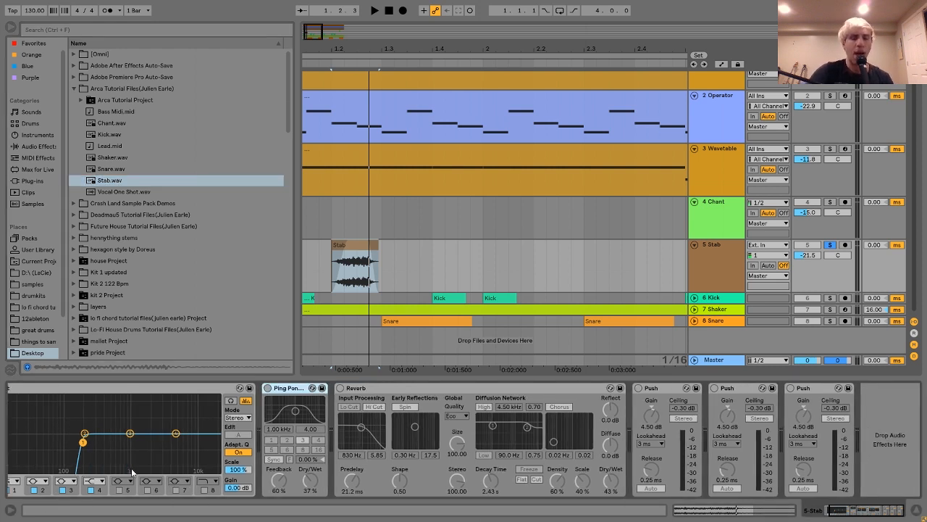
pyautogui.click(268, 388)
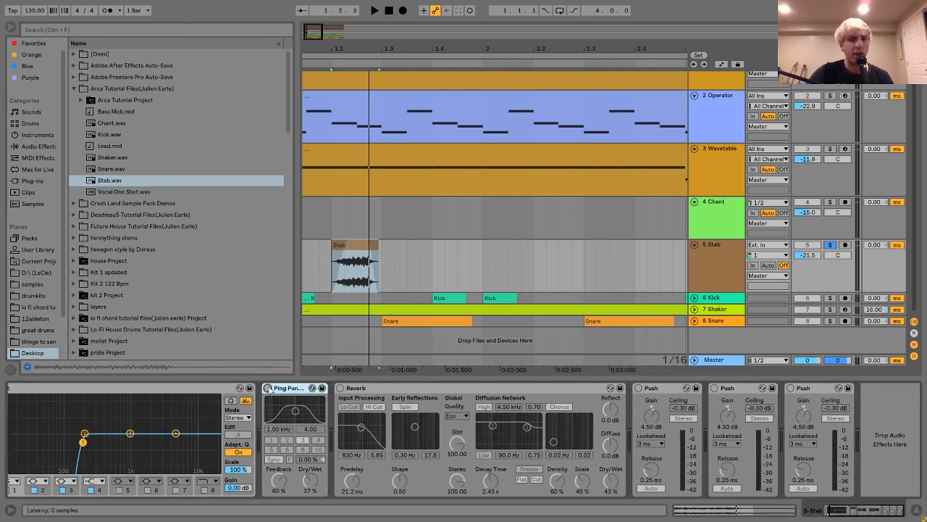
pyautogui.click(340, 388)
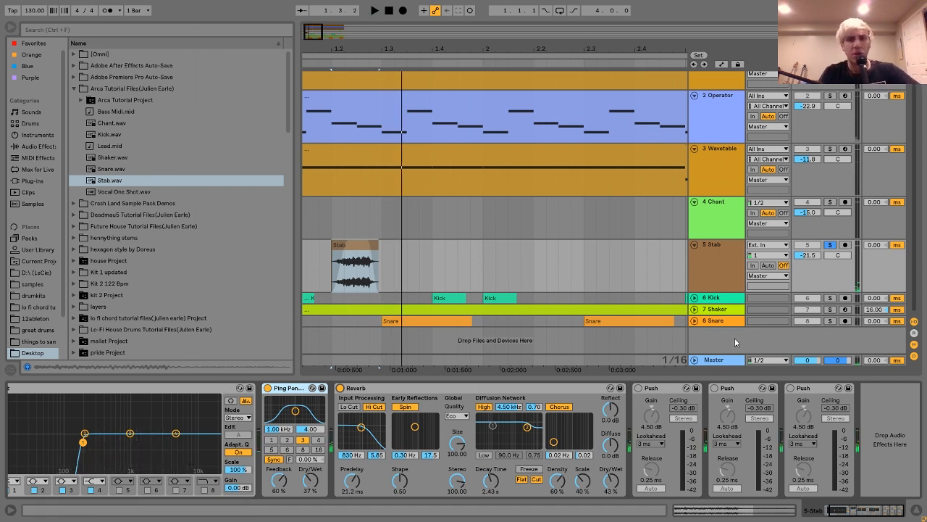
# Step: Re-enable the three Push limiters on the Stab track and audition the full effects chain
pyautogui.click(638, 388)
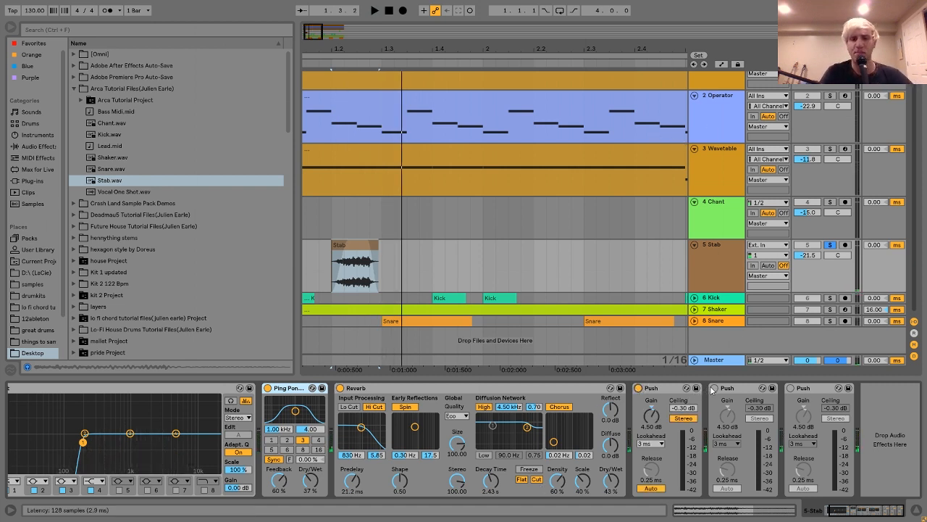
pyautogui.click(638, 388)
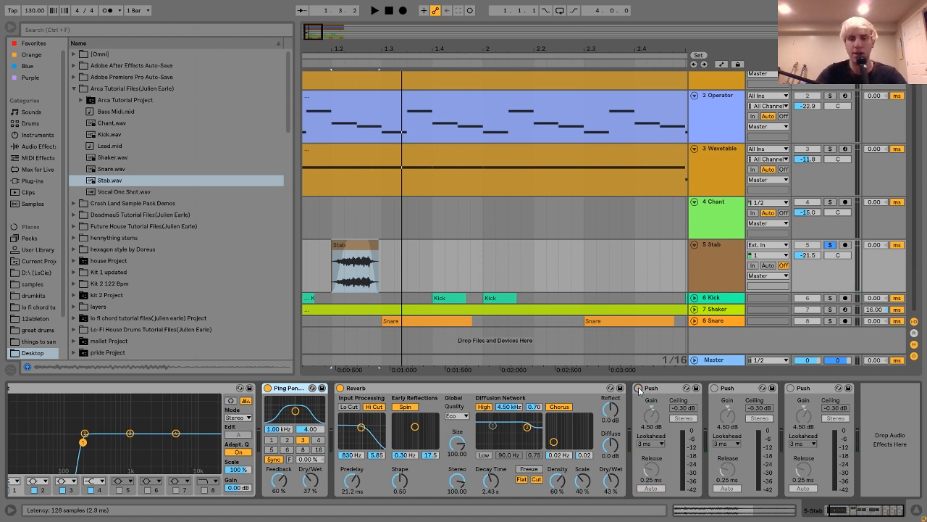
pyautogui.click(638, 388)
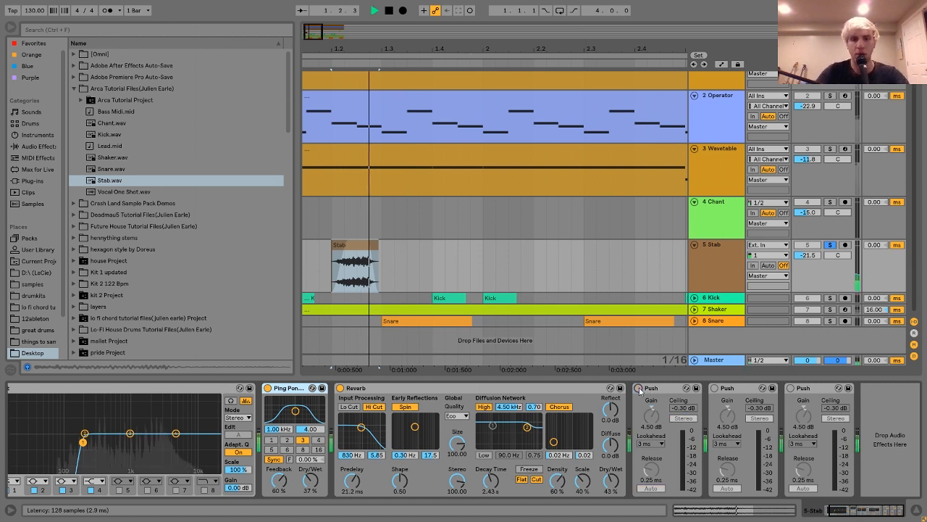
pyautogui.click(715, 388)
pyautogui.click(791, 388)
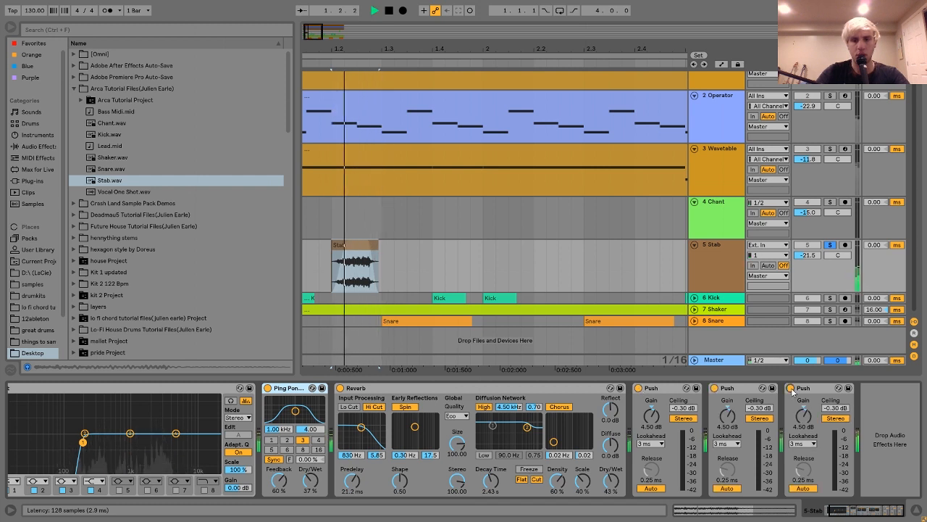
pyautogui.press('space')
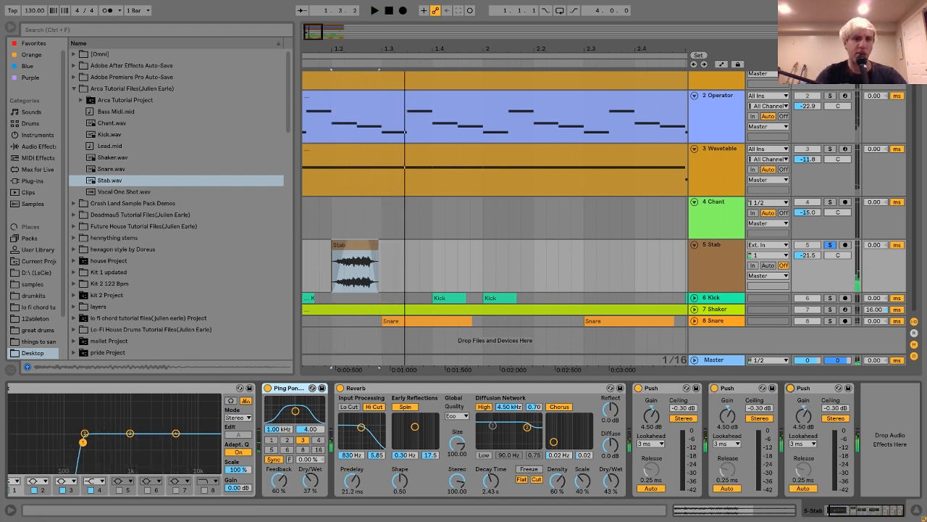
# Step: Unsolo the Stab track and solo the Kick, Shaker and Snare tracks together
pyautogui.moveTo(364, 42); pyautogui.dragTo(355, 22)
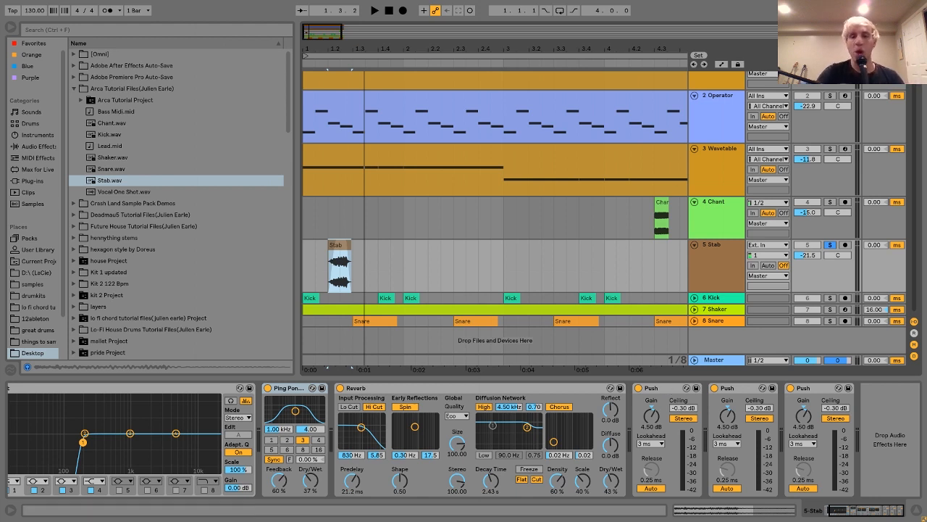
pyautogui.click(830, 245)
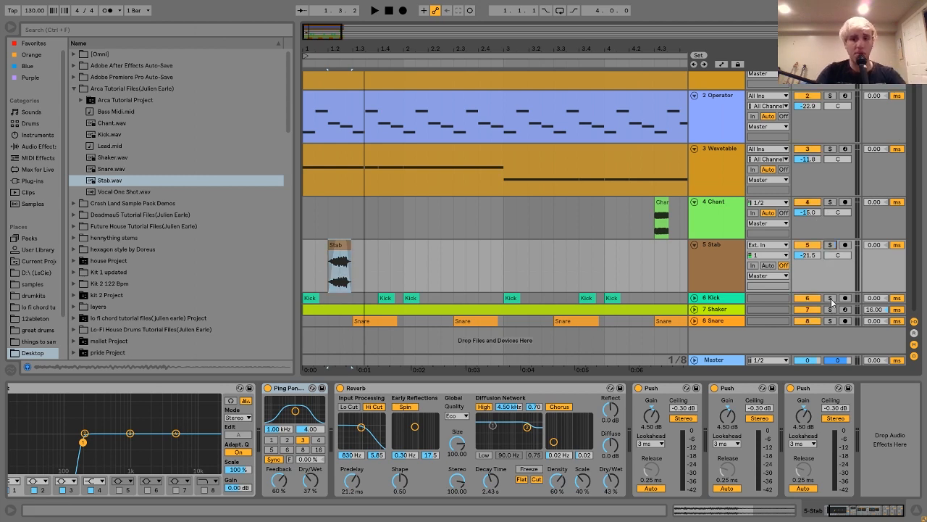
pyautogui.click(830, 297)
pyautogui.keyDown('ctrl'); pyautogui.click(830, 321); pyautogui.keyUp('ctrl')
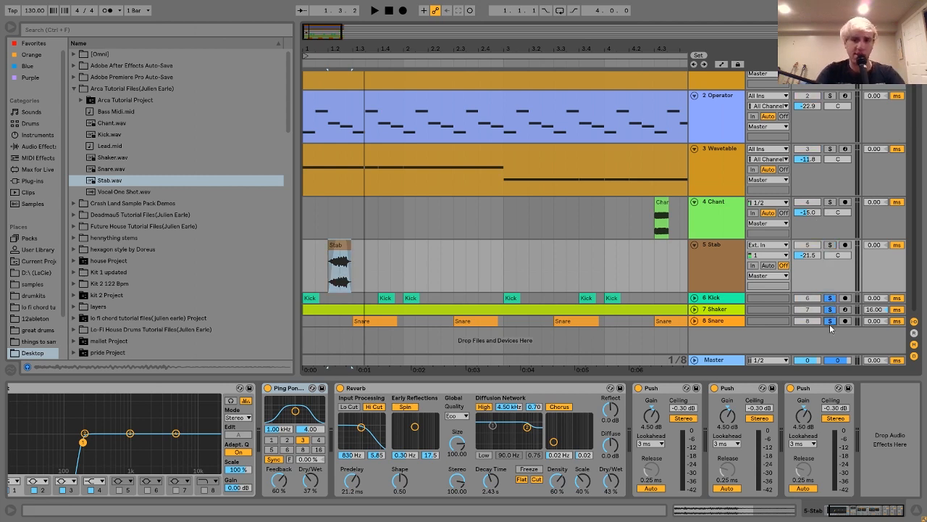
# Step: Play the soloed drum tracks together from the start of the arrangement
pyautogui.click(583, 310)
pyautogui.press('space')
pyautogui.moveTo(543, 49); pyautogui.dragTo(543, 29)
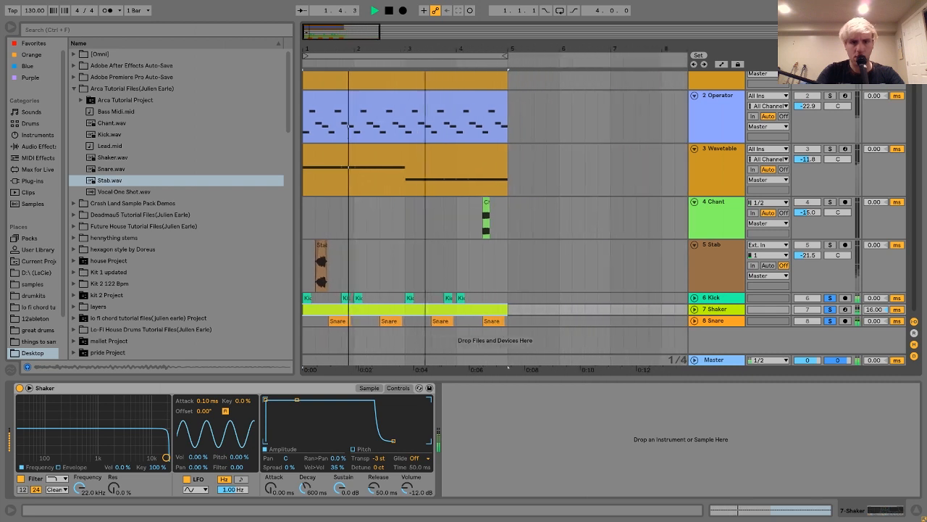
pyautogui.moveTo(425, 49); pyautogui.dragTo(417, 44)
pyautogui.press('space')
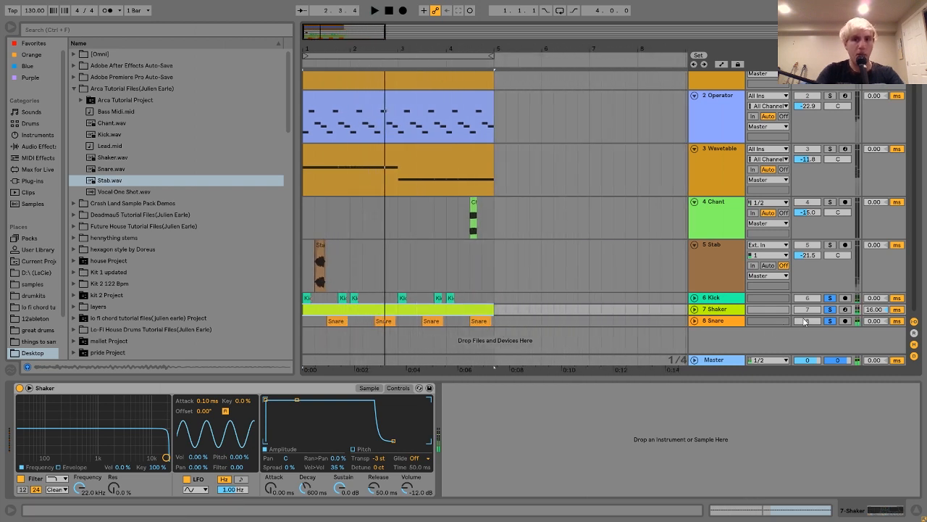
pyautogui.press('space')
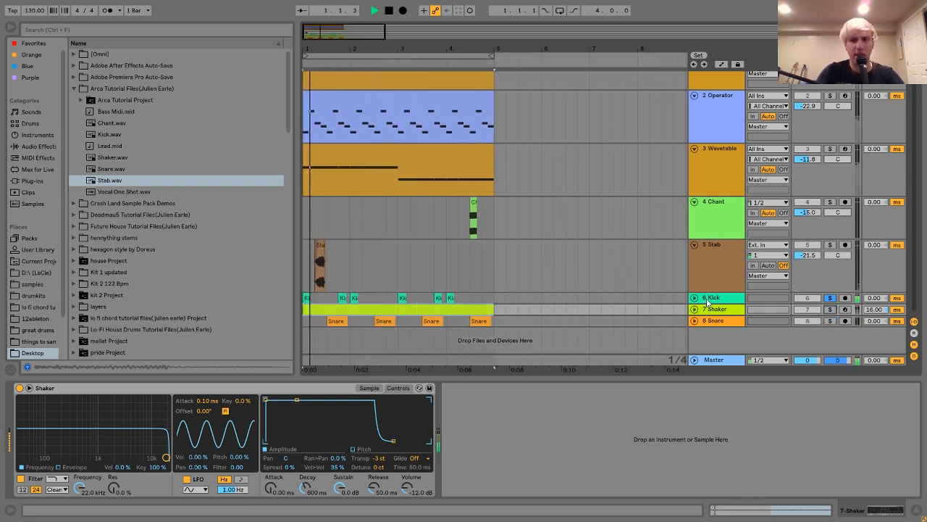
# Step: Unfold the Kick track and audition its pattern on its own
pyautogui.click(710, 302)
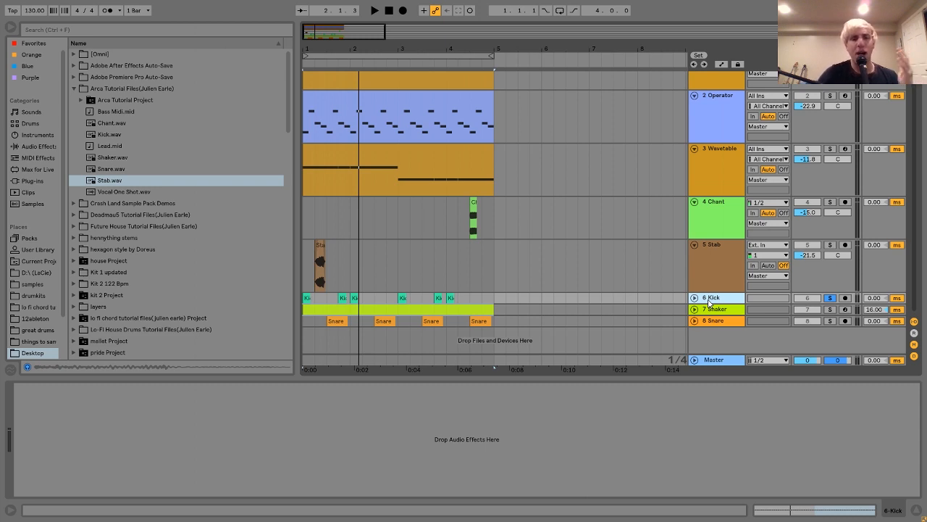
pyautogui.click(695, 298)
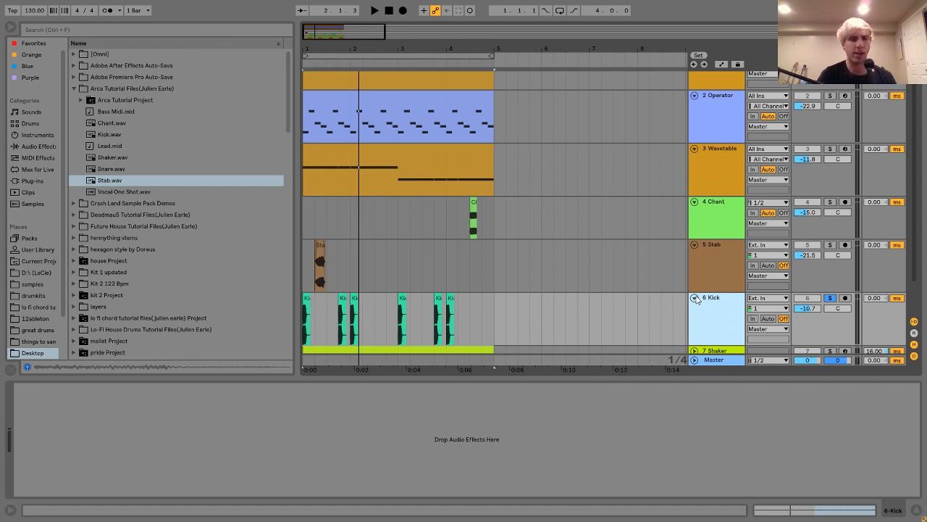
pyautogui.scroll(-1, 534, 256)
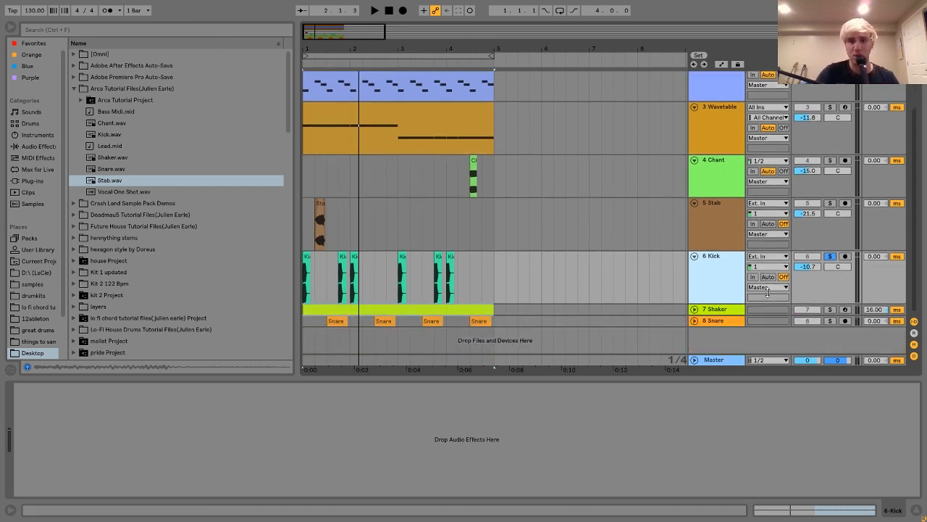
pyautogui.press('space')
pyautogui.press('space')
# Step: Solo and unfold the Shaker track, and play it while showing the sample waveform in its Simpler
pyautogui.click(830, 310)
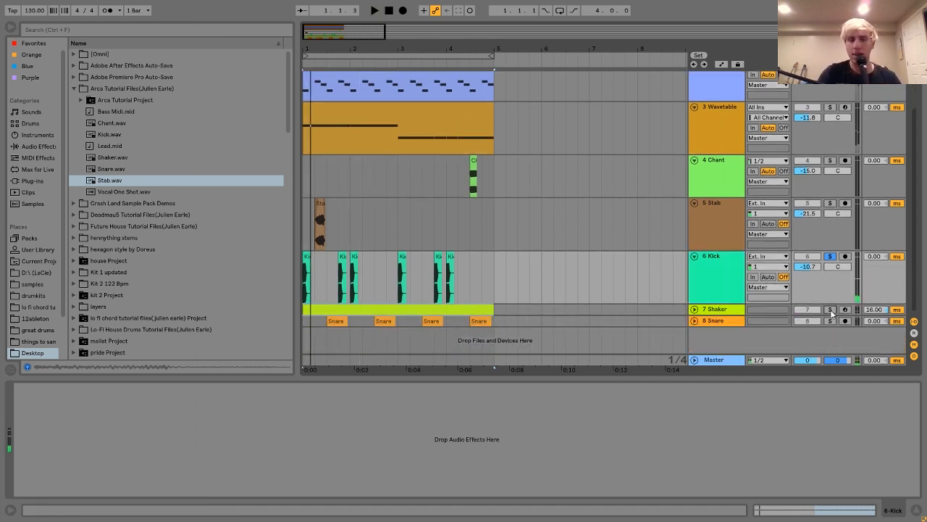
pyautogui.click(695, 310)
pyautogui.press('space')
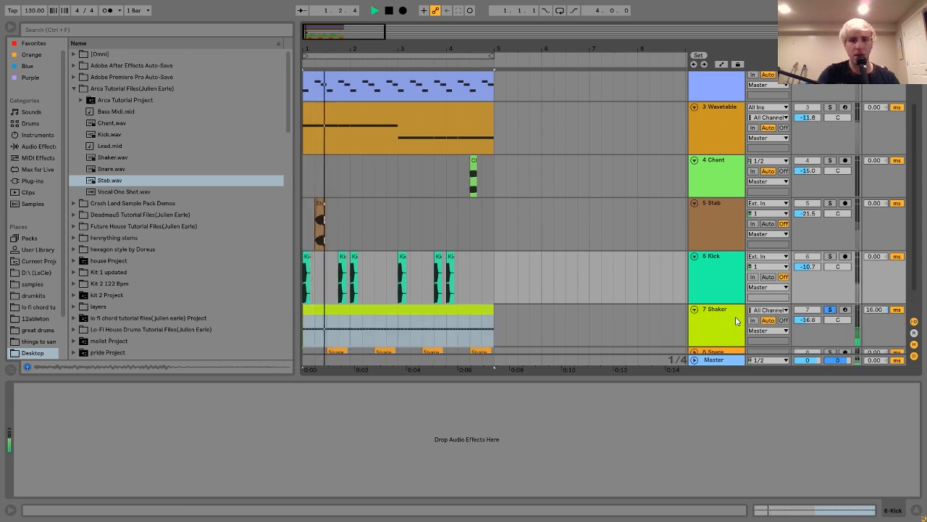
pyautogui.click(735, 322)
pyautogui.click(368, 388)
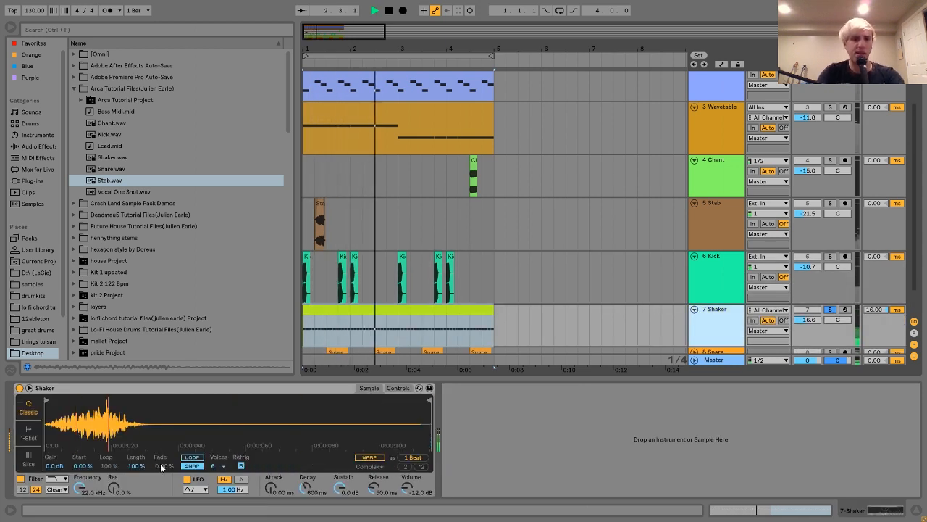
pyautogui.press('space')
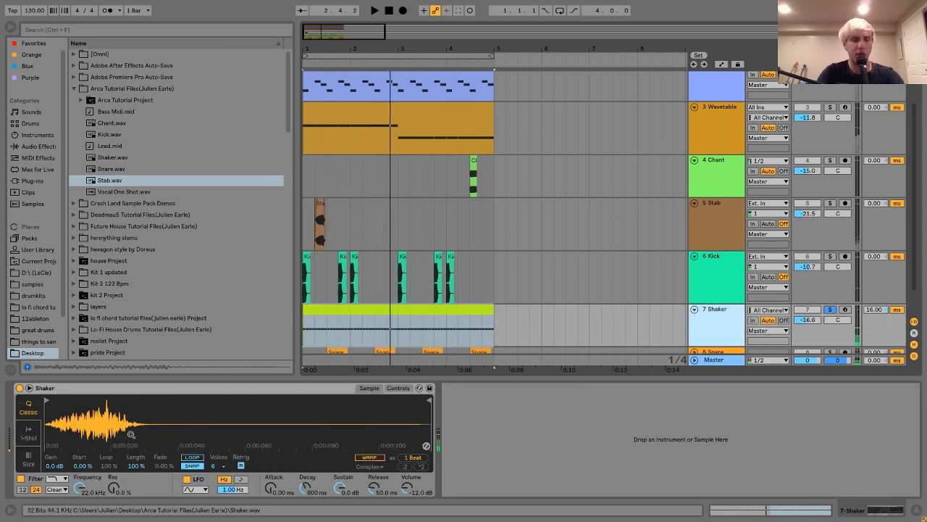
# Step: Show the Shaker Simpler's controls and audition it with Transpose at 0 st, then restore -3 st
pyautogui.click(31, 111)
pyautogui.click(398, 387)
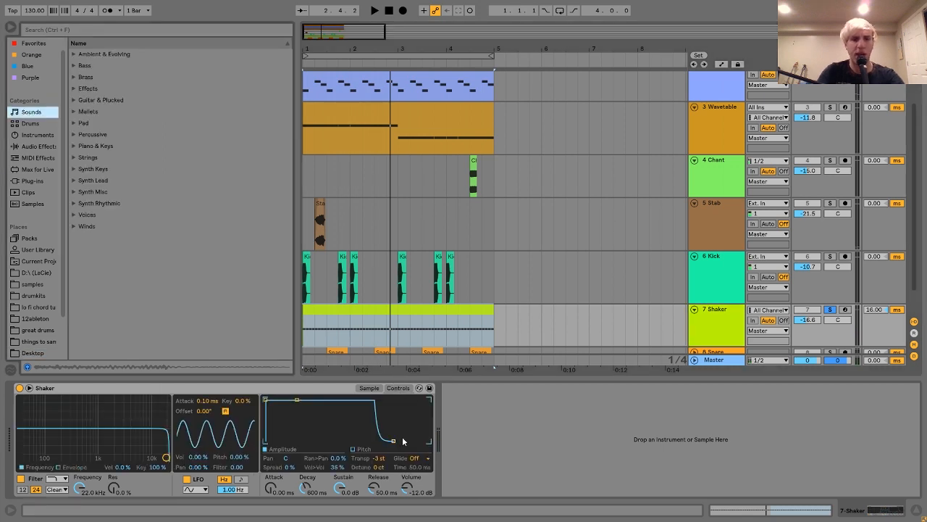
pyautogui.press('space')
pyautogui.scroll(-2, 700, 337)
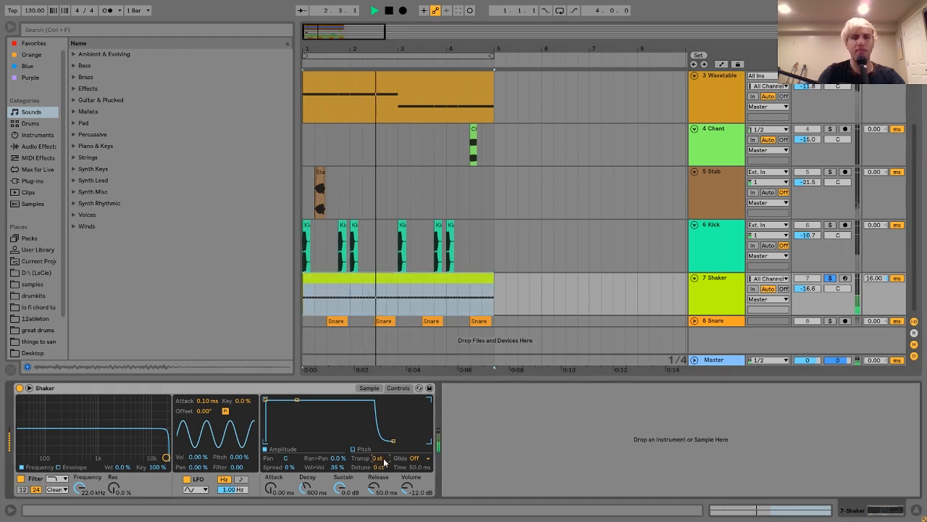
pyautogui.press('space')
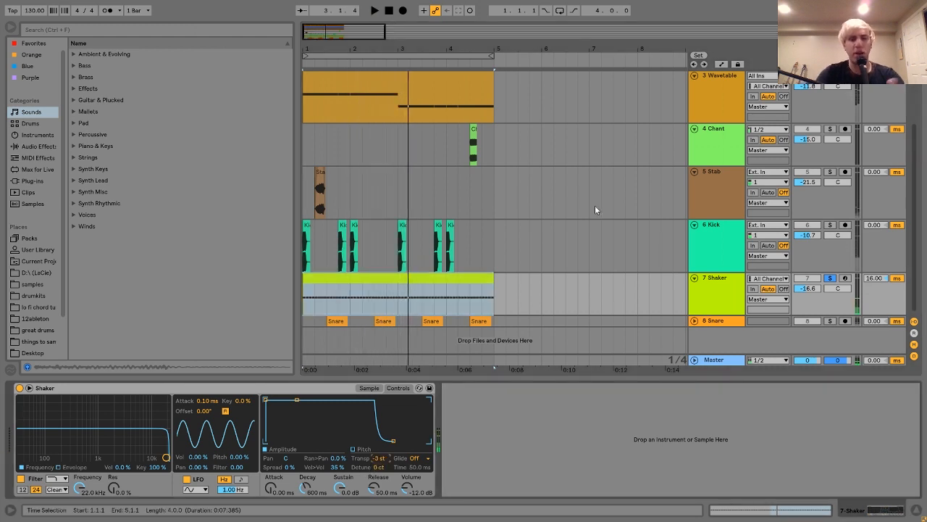
# Step: Select the four-bar Shaker clip and turn on arrangement looping over its length
pyautogui.click(386, 279)
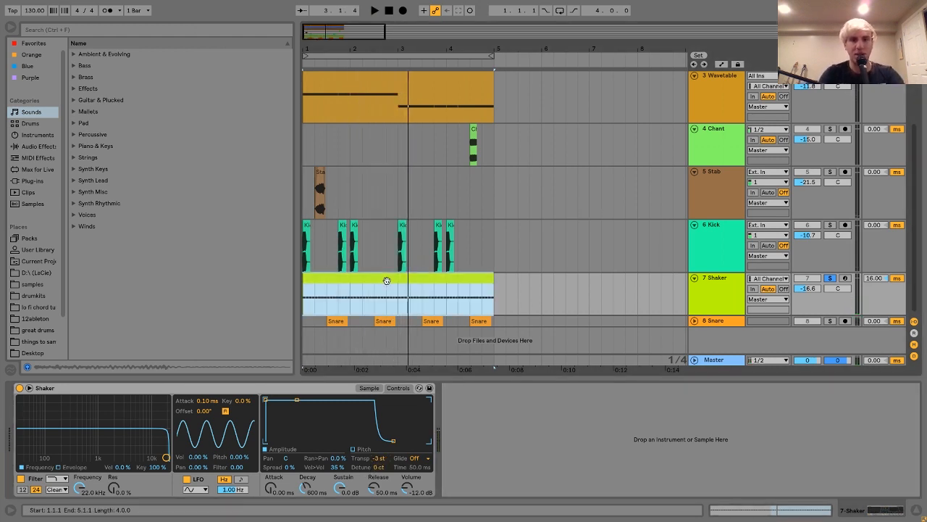
pyautogui.hotkey('ctrl', 'k')
pyautogui.hotkey('ctrl', 'k')
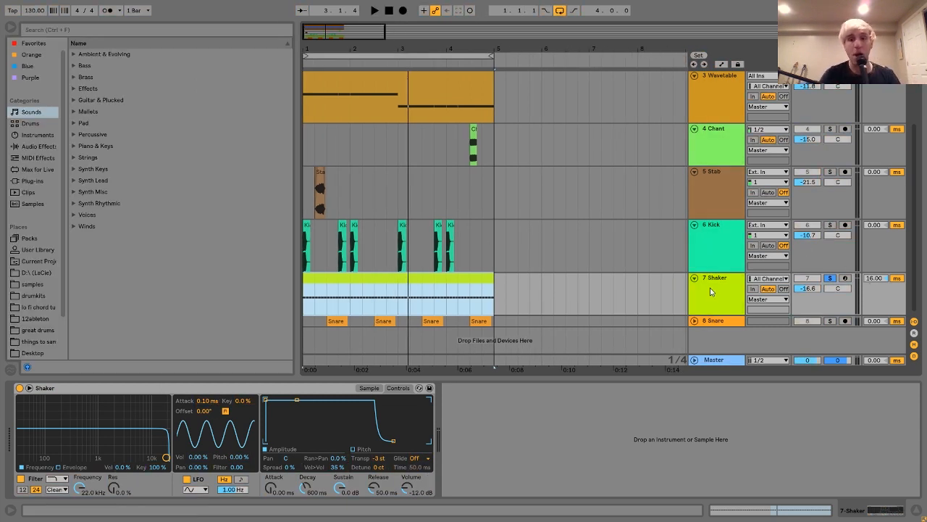
# Step: Solo the Snare track and play it with its Reverb active
pyautogui.click(715, 321)
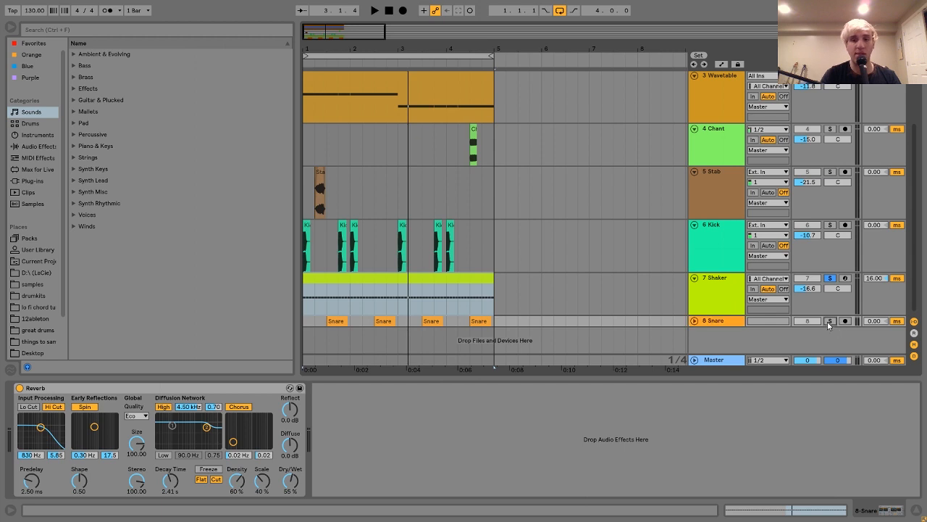
pyautogui.click(828, 320)
pyautogui.press('space')
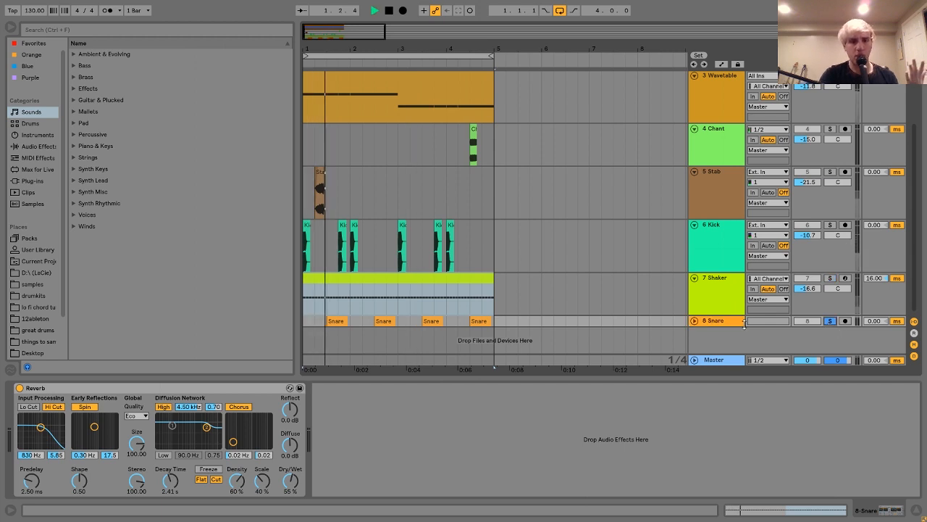
# Step: Bypass the Snare track's Reverb to audition the first Snare clip dry, then re-enable the Reverb
pyautogui.click(20, 388)
pyautogui.click(335, 320)
pyautogui.press('space')
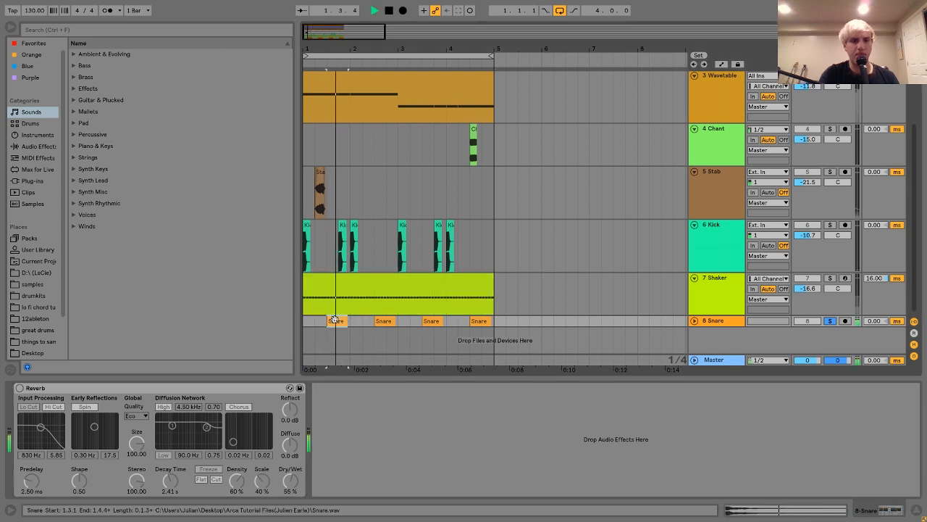
pyautogui.press('space')
pyautogui.doubleClick(335, 319)
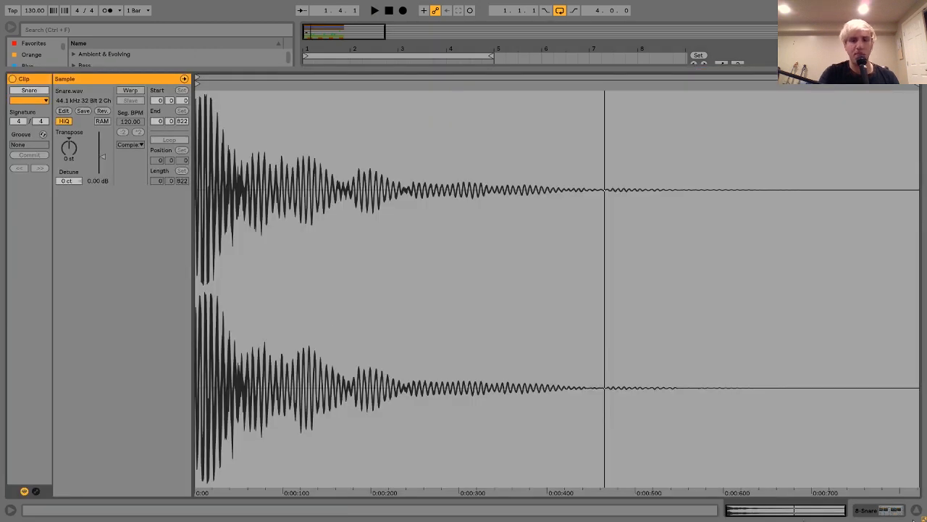
pyautogui.click(893, 512)
pyautogui.press('space')
pyautogui.press('space')
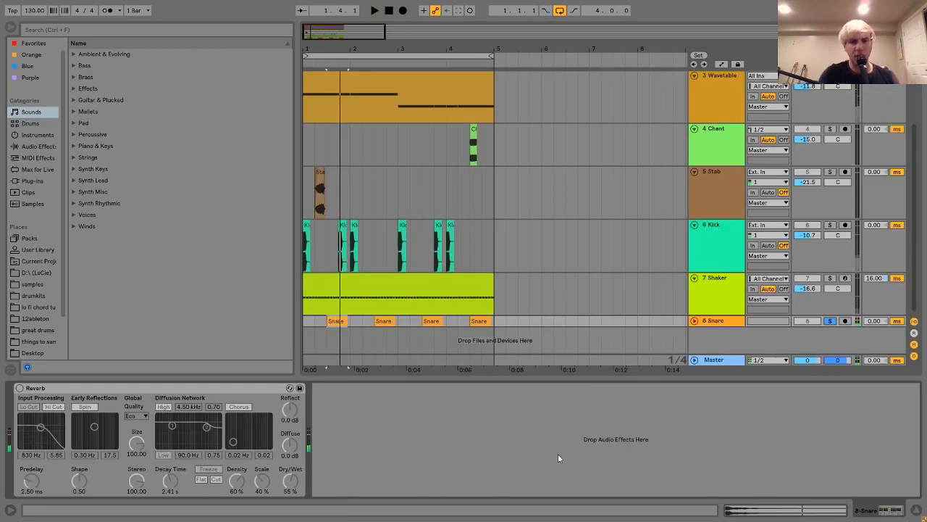
pyautogui.click(20, 389)
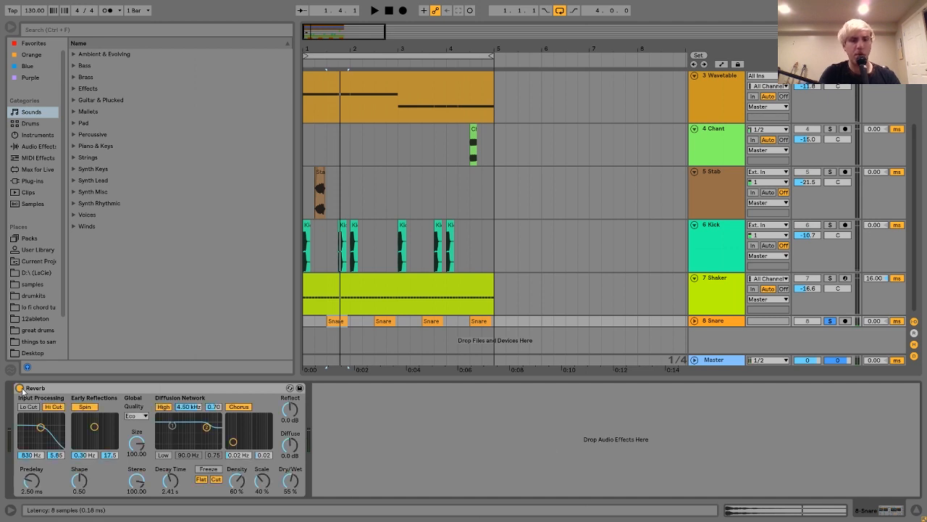
# Step: Replay the Snare with its Reverb on, and add the Kick and Shaker tracks to the solo
pyautogui.press('space')
pyautogui.press('space')
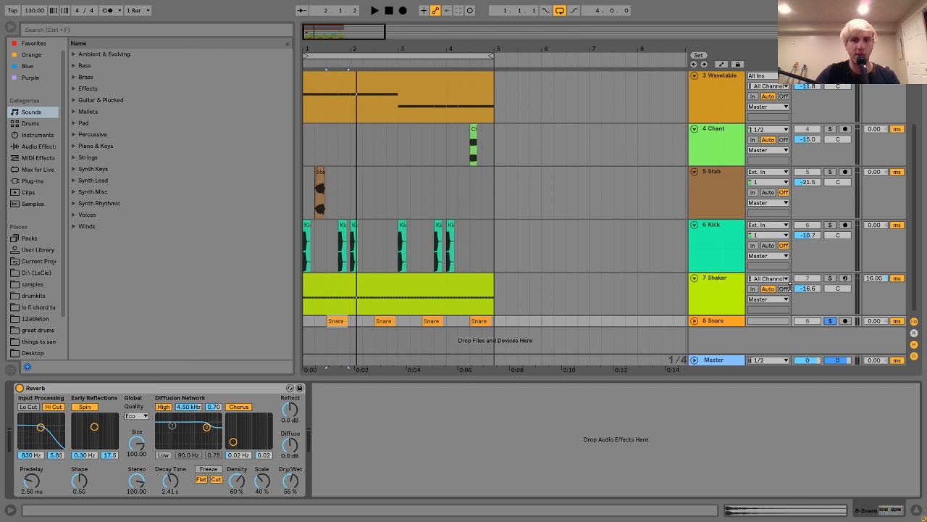
pyautogui.click(829, 242)
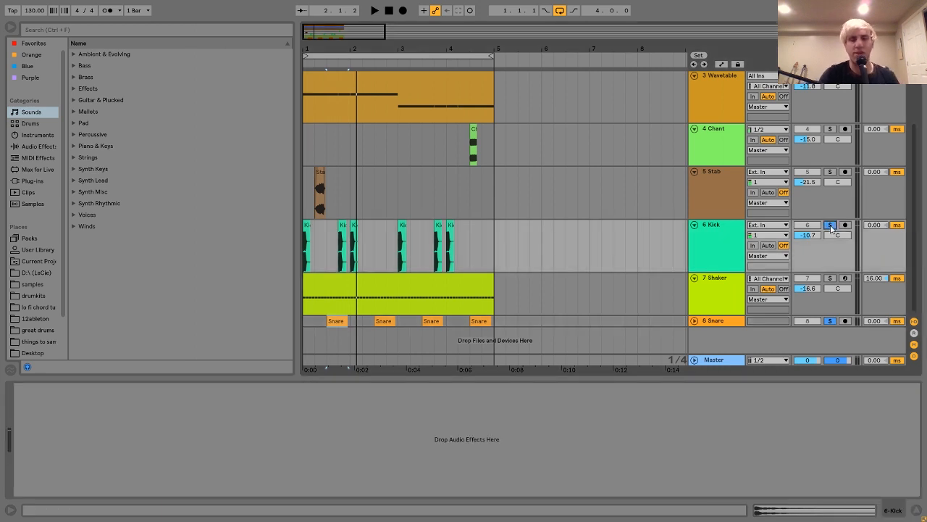
pyautogui.click(830, 278)
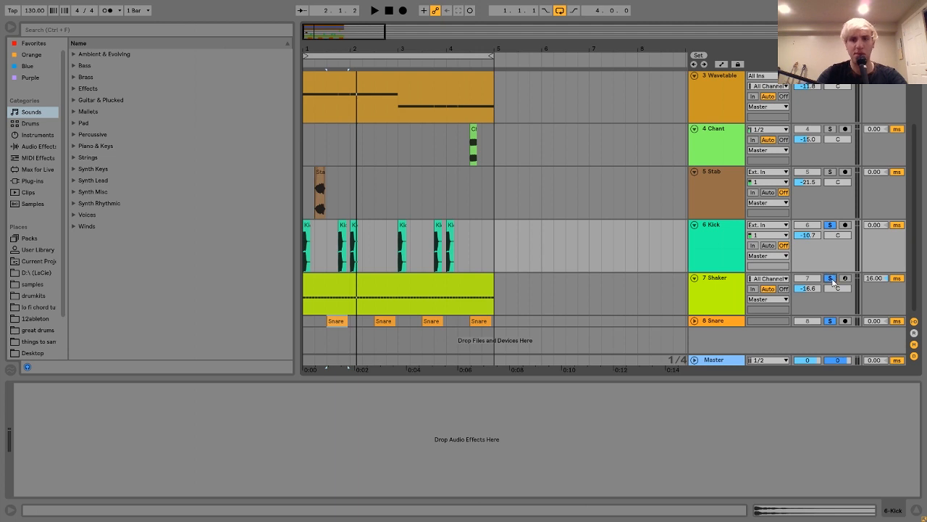
# Step: Select the four-bar Shaker clip and play the soloed Kick, Shaker and Snare together in two passes
pyautogui.click(409, 280)
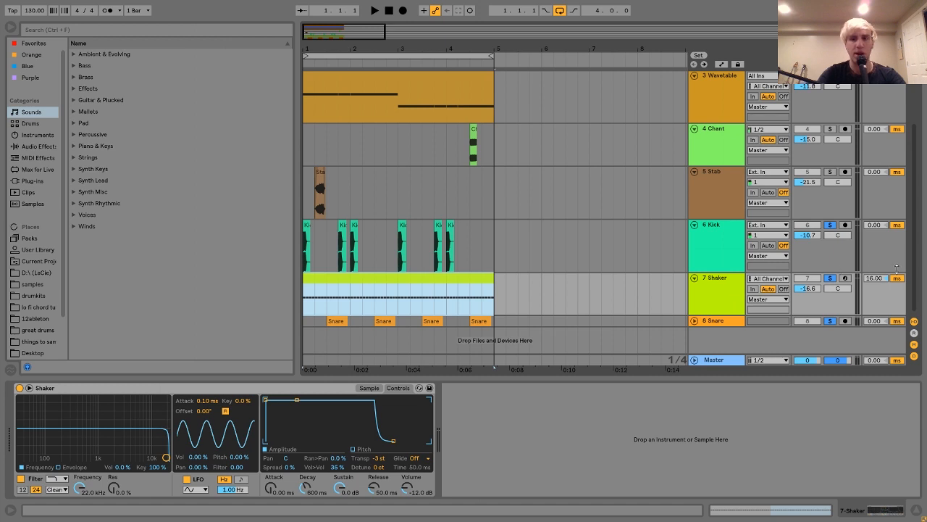
pyautogui.press('space')
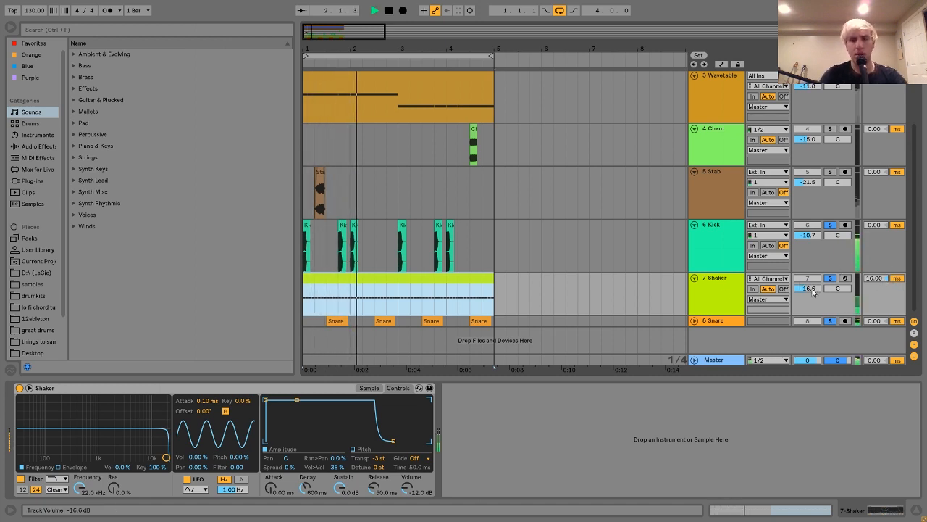
pyautogui.press('space')
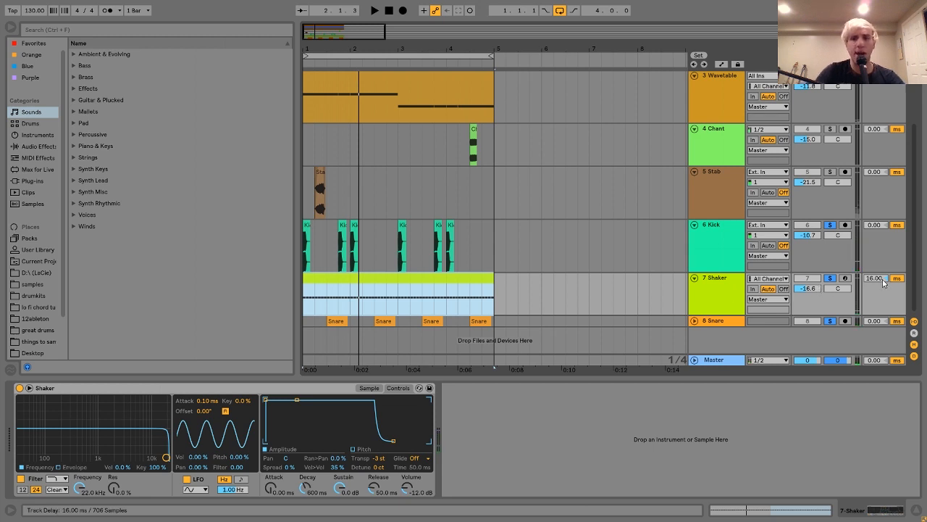
pyautogui.press('space')
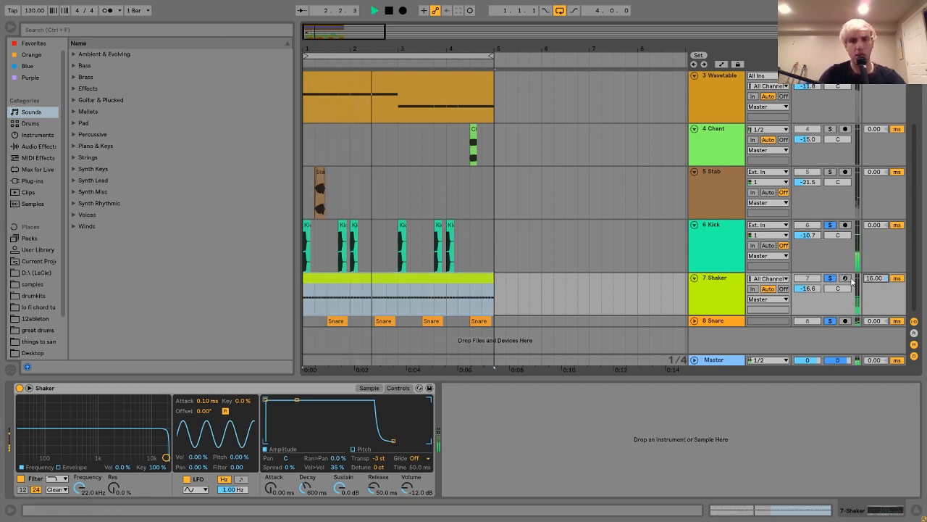
pyautogui.press('space')
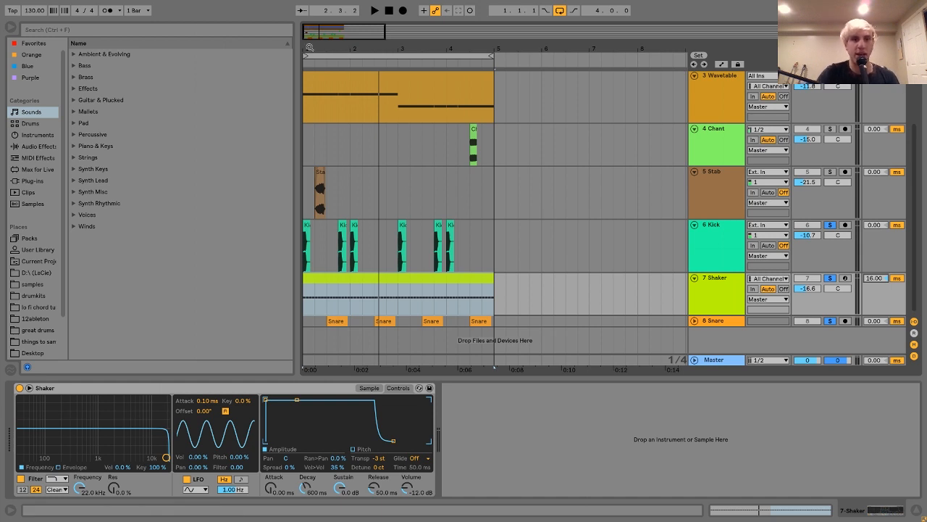
# Step: Toggle the track delay display off and on, then try a 304 ms Track Delay on the Shaker and undo it
pyautogui.moveTo(309, 47); pyautogui.dragTo(306, 48)
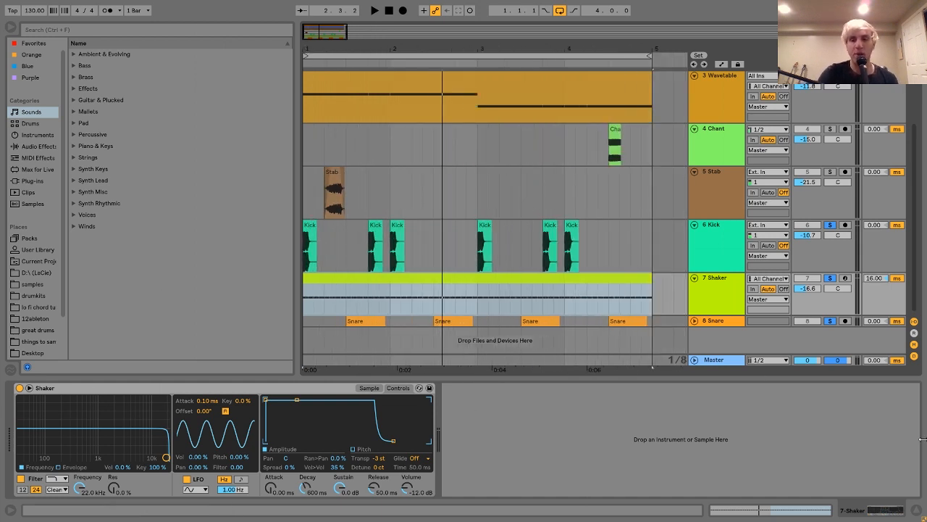
pyautogui.click(916, 357)
pyautogui.click(914, 356)
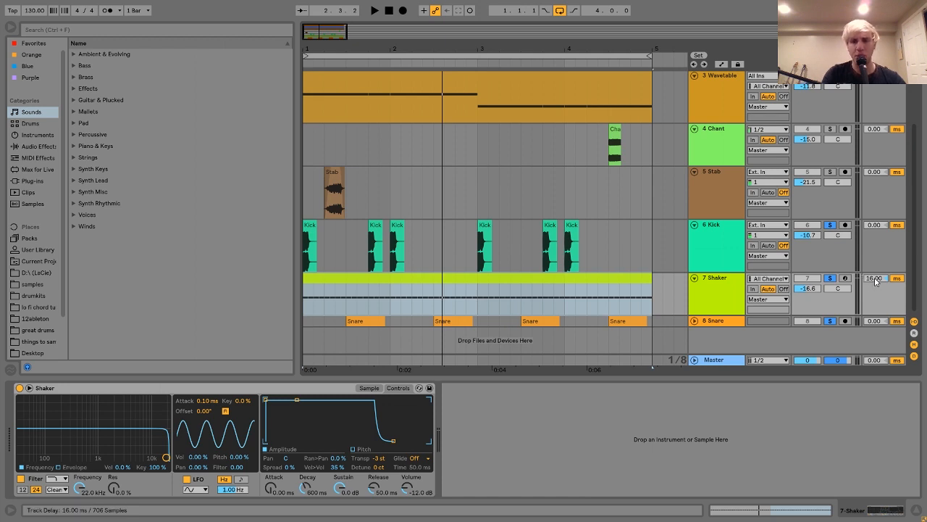
pyautogui.moveTo(875, 281); pyautogui.dragTo(875, 281)
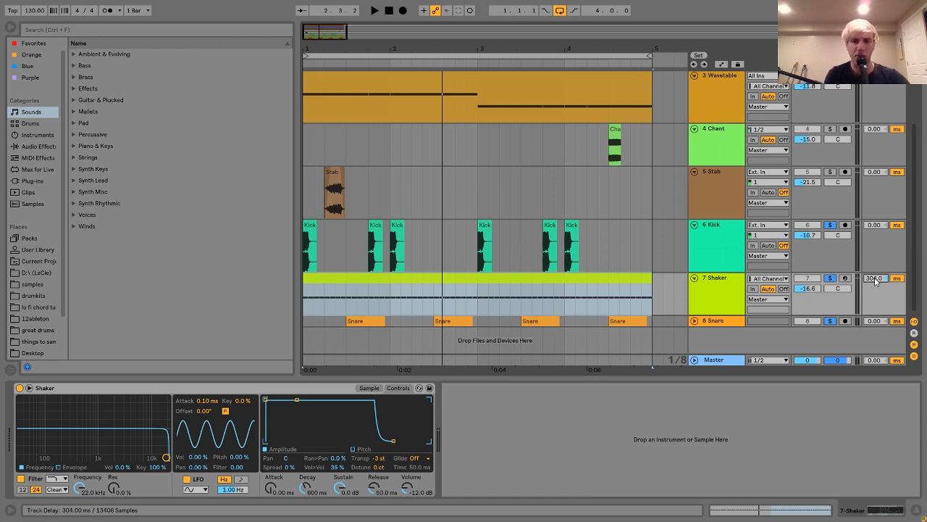
pyautogui.hotkey('ctrl', 'z')
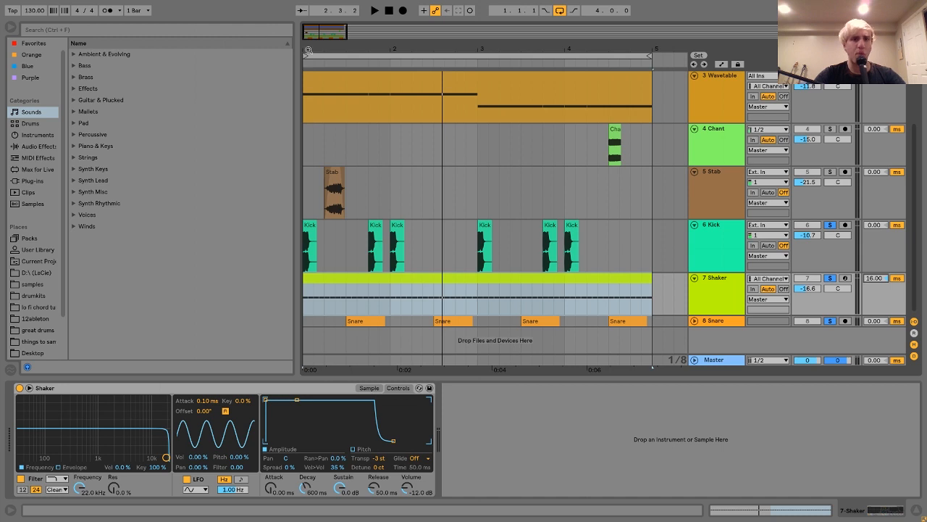
# Step: Turn off the arrangement grid and move the Shaker clip slightly later than the start of bar 1
pyautogui.moveTo(308, 51); pyautogui.dragTo(365, 267)
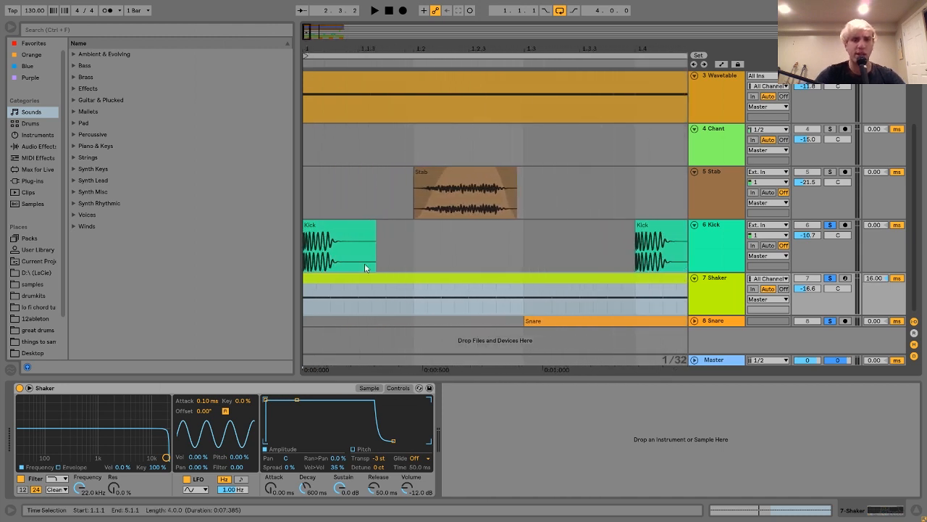
pyautogui.rightClick(338, 302)
pyautogui.click(357, 285)
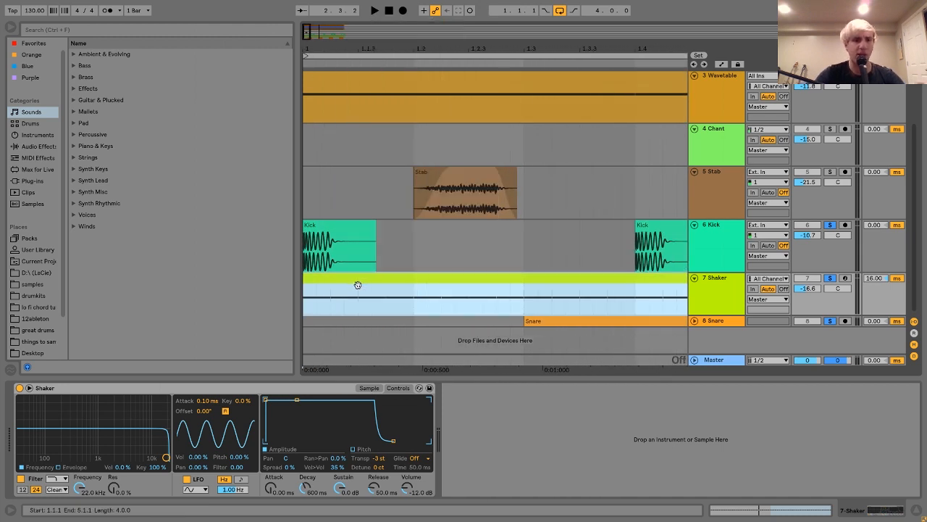
pyautogui.click(329, 284)
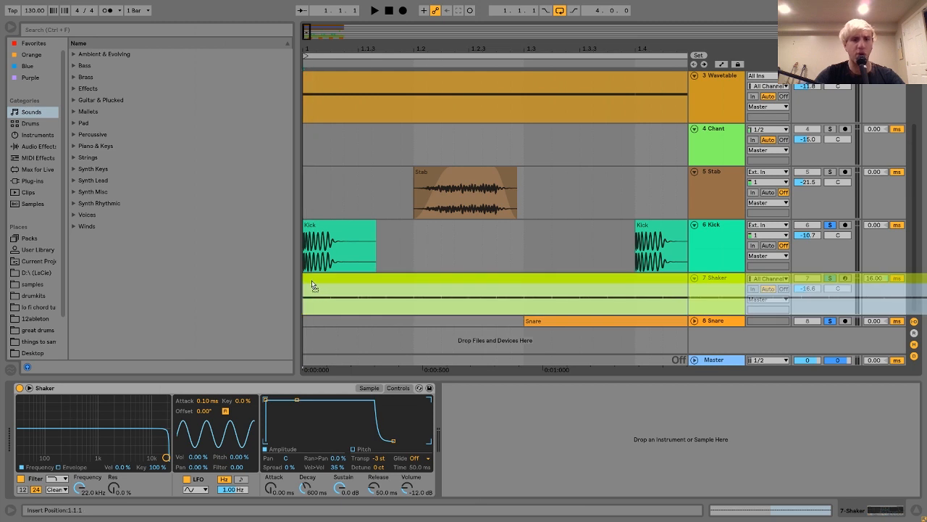
pyautogui.click(332, 287)
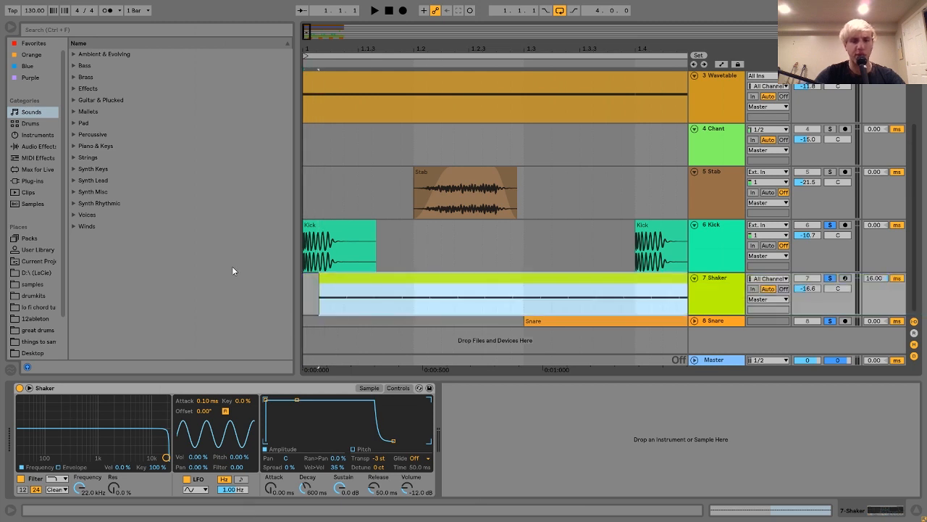
# Step: Play the soloed drums from the start of bar 1 with the Shaker clip shifted
pyautogui.click(303, 290)
pyautogui.press('space')
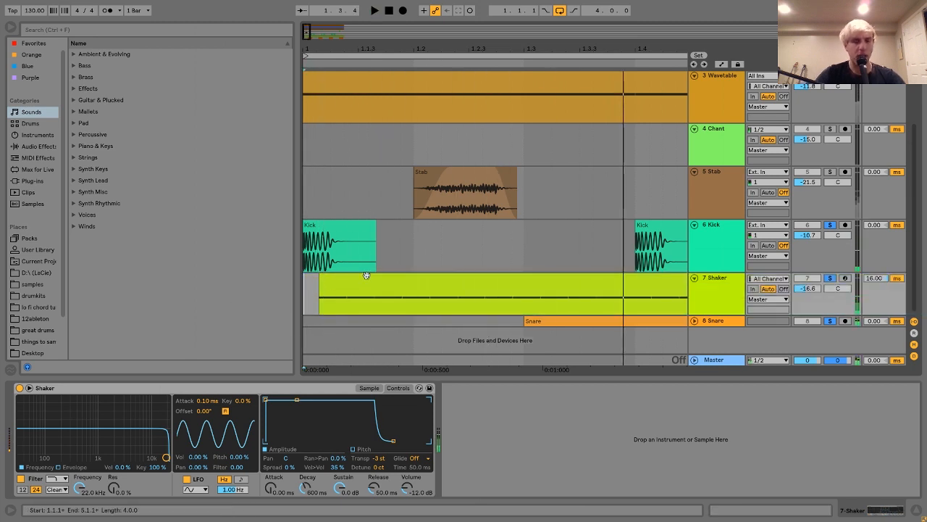
pyautogui.press('space')
# Step: Move the Shaker clip back to the start of bar 1 and turn the arrangement grid back on
pyautogui.moveTo(371, 276); pyautogui.dragTo(321, 275)
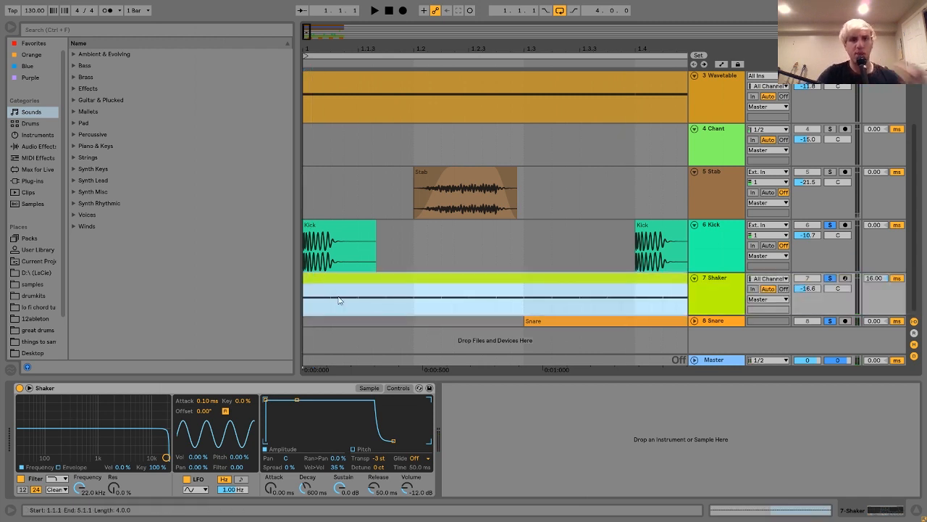
pyautogui.rightClick(338, 300)
pyautogui.click(373, 245)
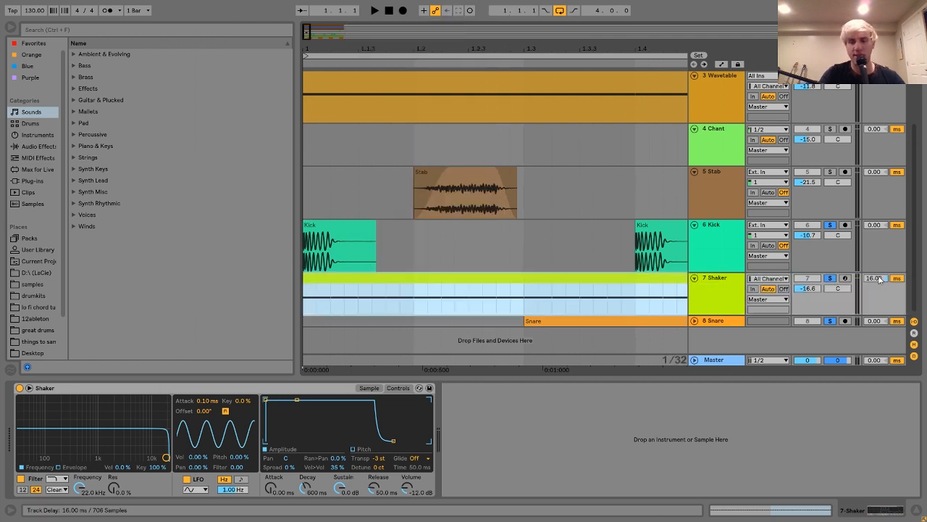
# Step: Bring the full four-bar loop into view and turn off solo on the Kick, Shaker and Snare tracks
pyautogui.moveTo(524, 46); pyautogui.dragTo(307, 47)
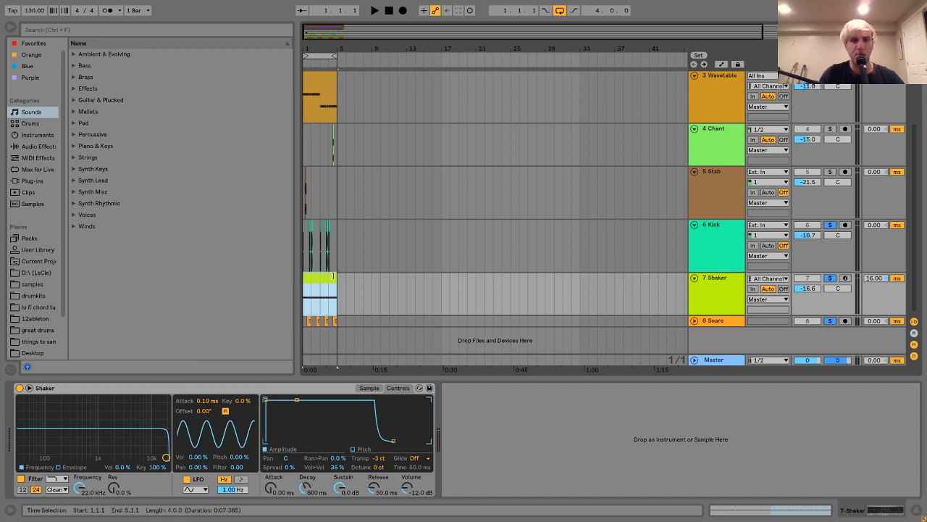
pyautogui.moveTo(310, 45); pyautogui.dragTo(377, 277)
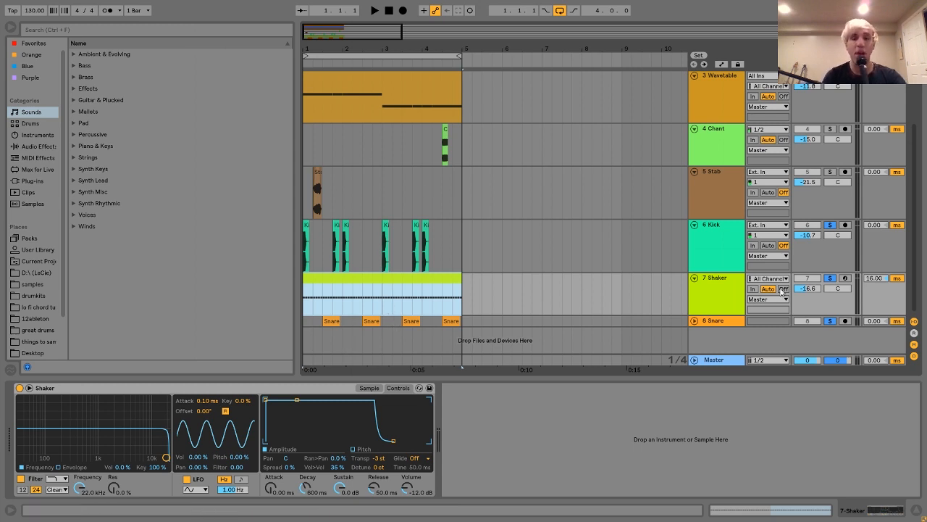
pyautogui.click(830, 278)
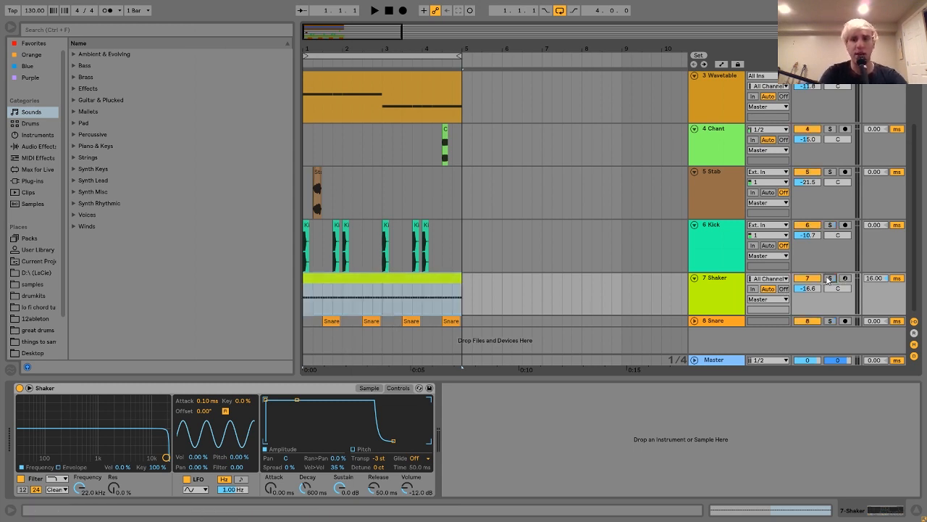
# Step: Select all eight tracks and fold them to their minimum height in the arrangement
pyautogui.click(694, 278)
pyautogui.scroll(3, 697, 278)
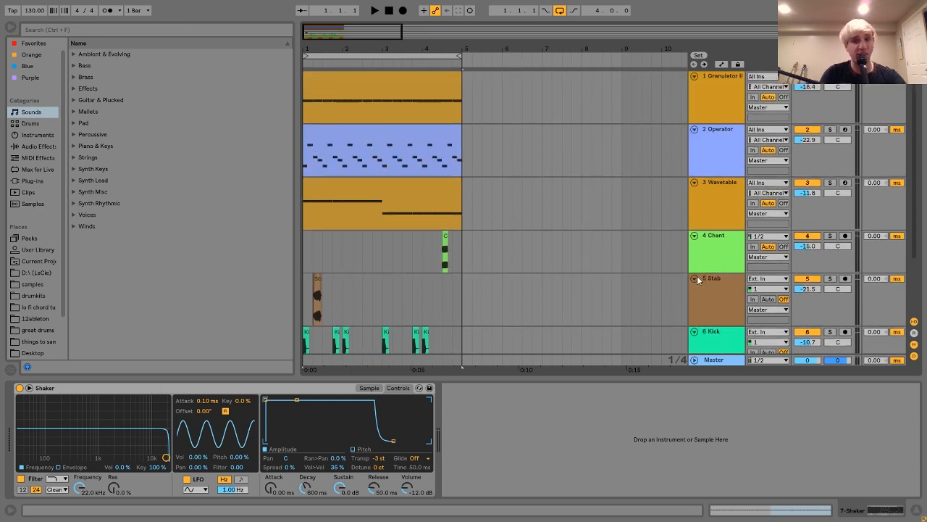
pyautogui.click(713, 283)
pyautogui.hotkey('ctrl', 'a')
pyautogui.click(695, 236)
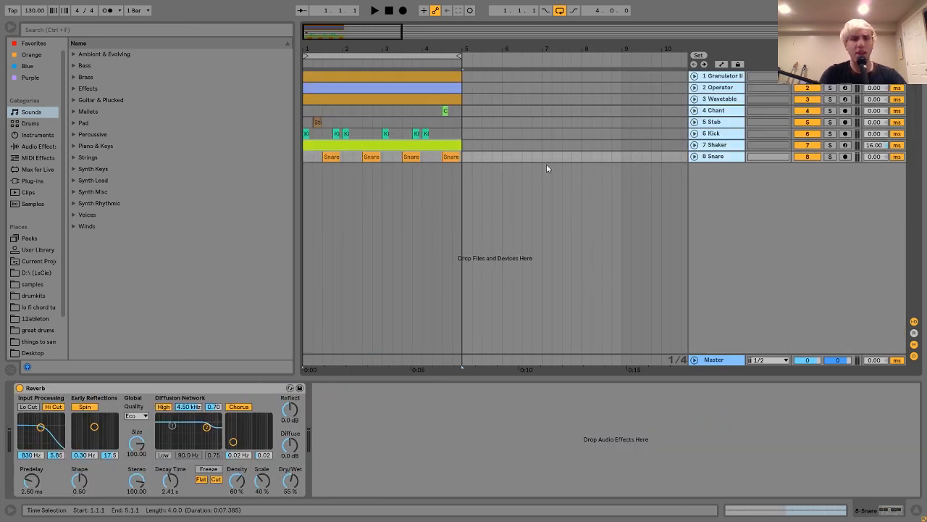
# Step: Show the Operator track's device chain from its start, with the Operator instrument, Hot Tubes and Digital Clip Center
pyautogui.click(721, 88)
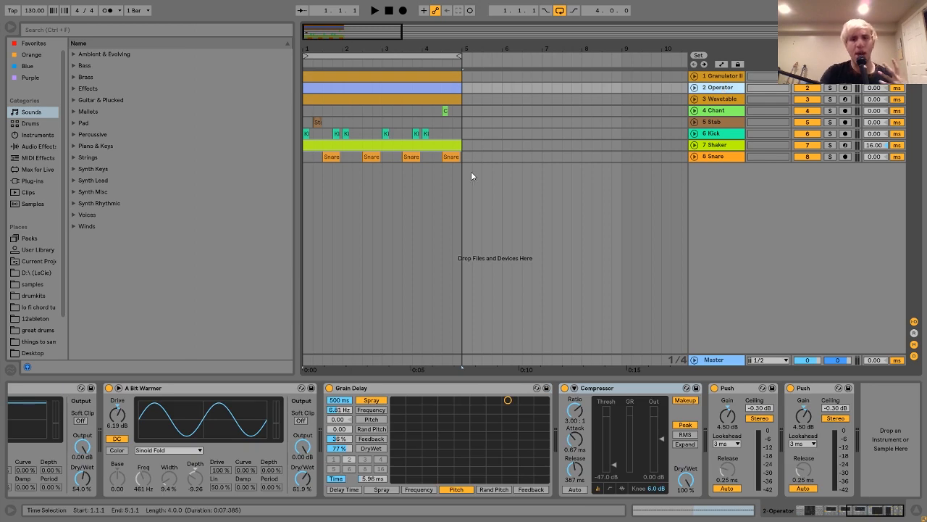
pyautogui.hscroll(-10, 568, 451)
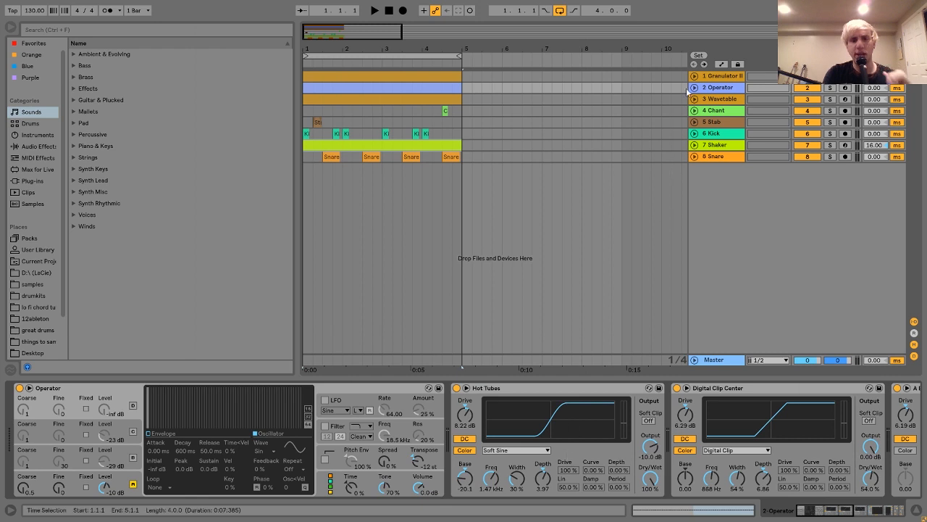
pyautogui.click(735, 100)
pyautogui.click(723, 88)
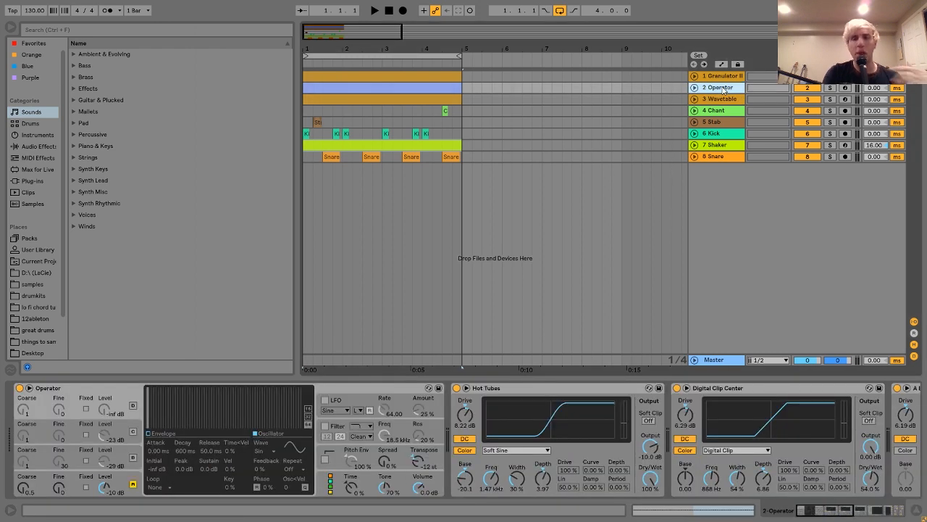